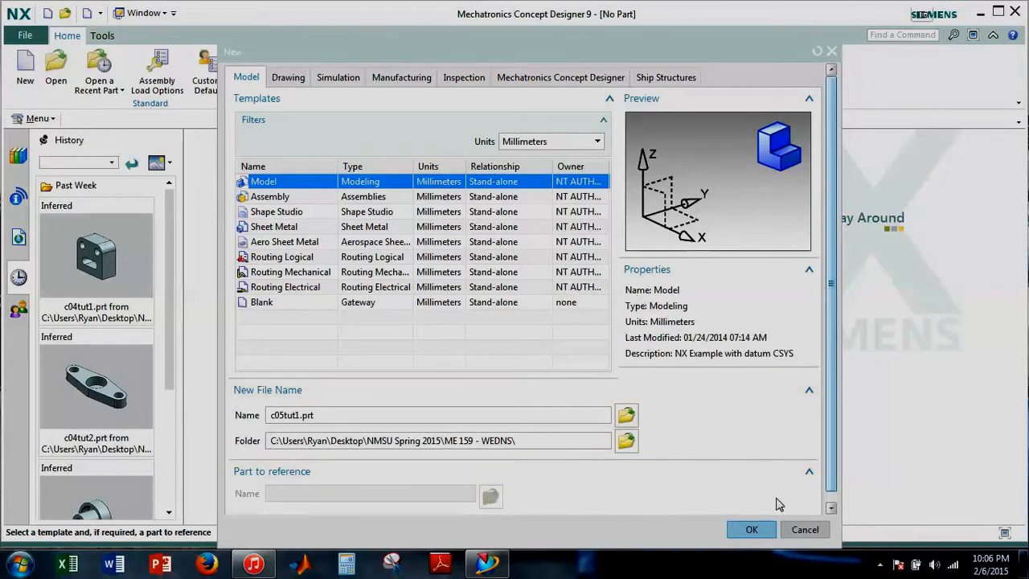
# Create the millimetre Model part c05tut1.prt and start a sketch on the YZ plane of the datum coordinate system
pyautogui.click(751, 530)
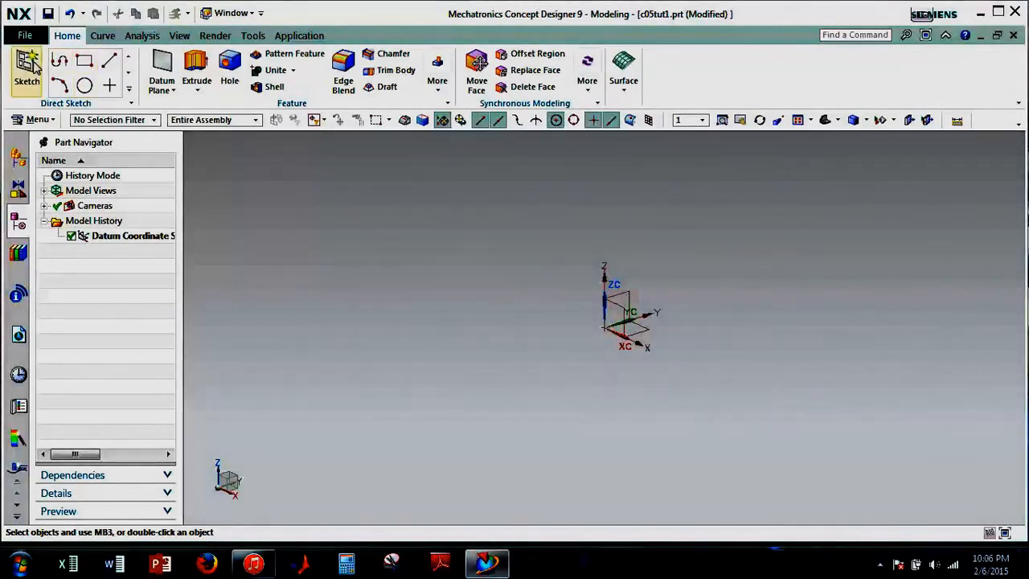
pyautogui.click(25, 69)
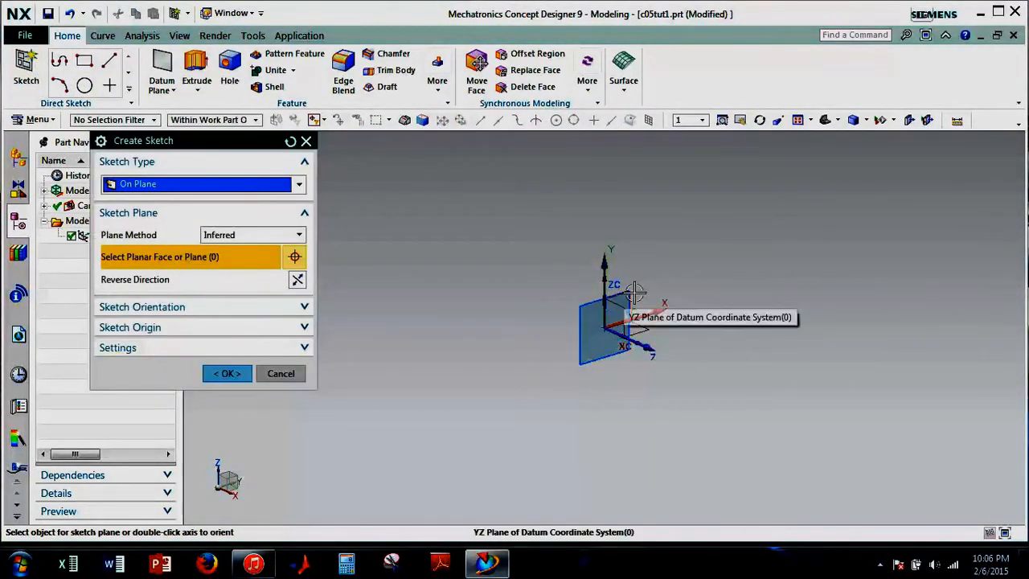
pyautogui.click(617, 286)
pyautogui.click(229, 374)
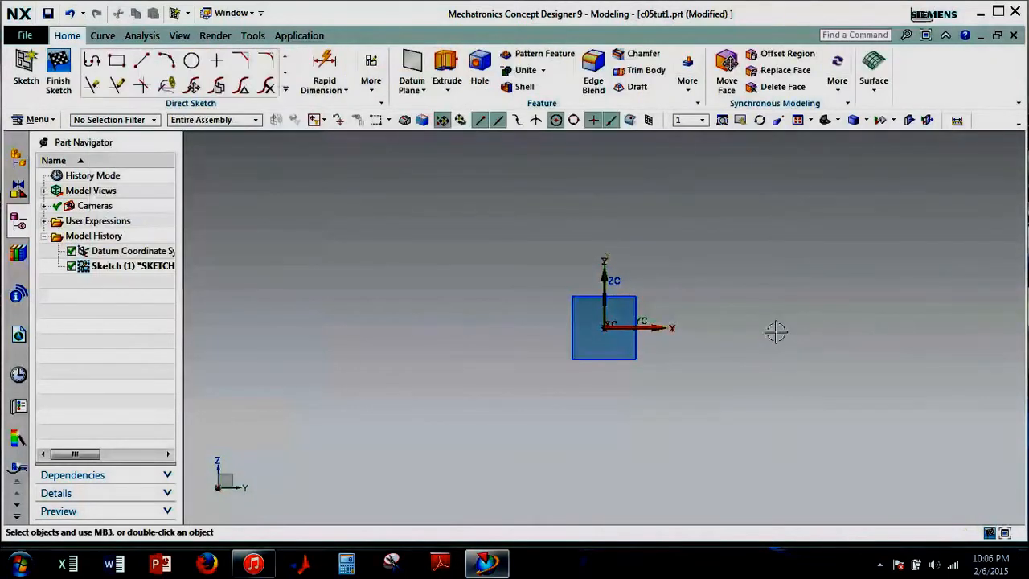
# Sketch a vertical line about 57 mm long and a horizontal line about 87 mm long, both starting at the origin
pyautogui.moveTo(832, 257)
pyautogui.mouseDown(button='right')
pyautogui.moveTo(758, 324)
pyautogui.moveTo(692, 351)
pyautogui.mouseUp(button='right')
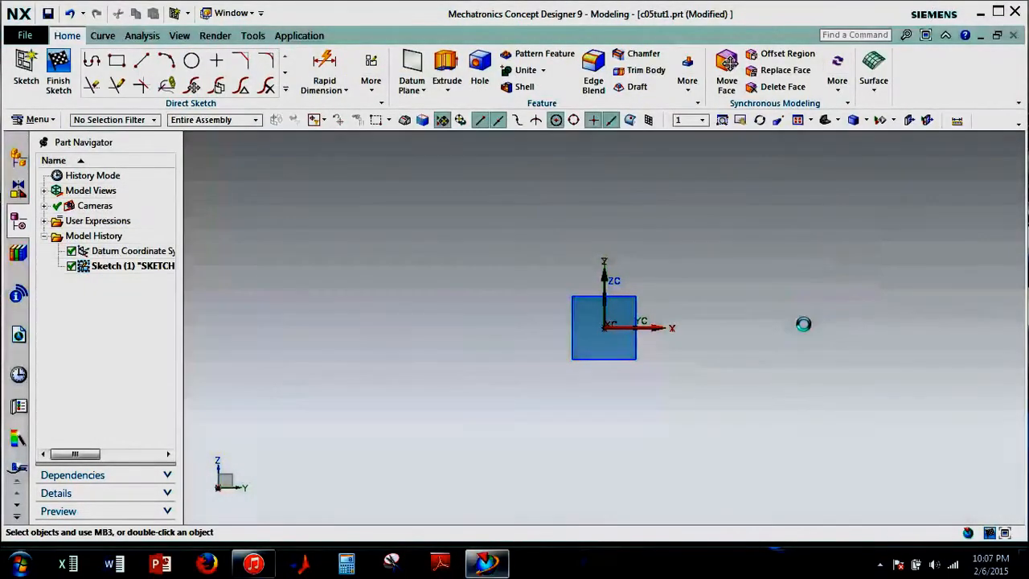
pyautogui.keyDown('shift'); pyautogui.moveTo(836, 260); pyautogui.dragTo(731, 365, button='middle'); pyautogui.keyUp('shift')
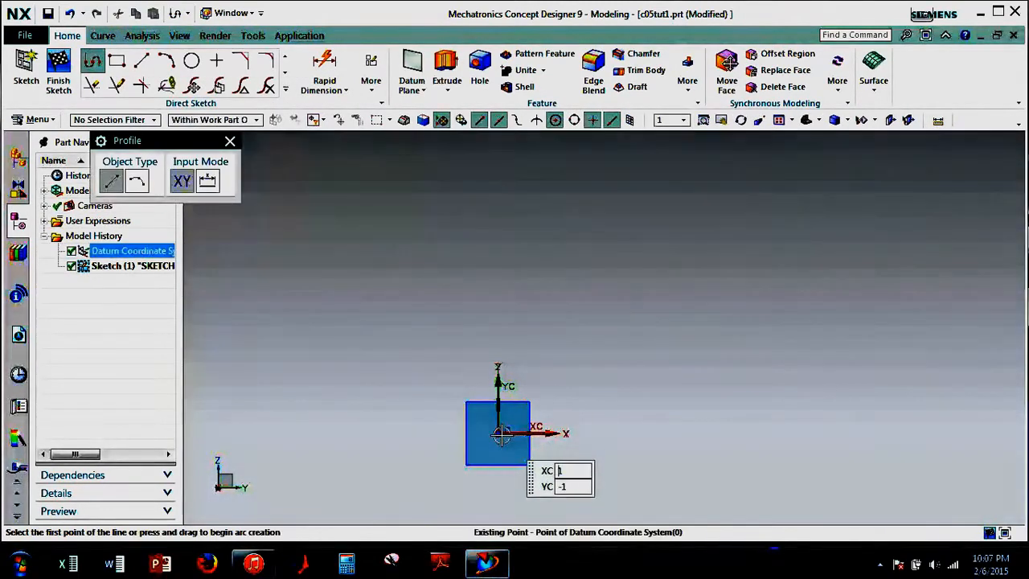
pyautogui.click(499, 433)
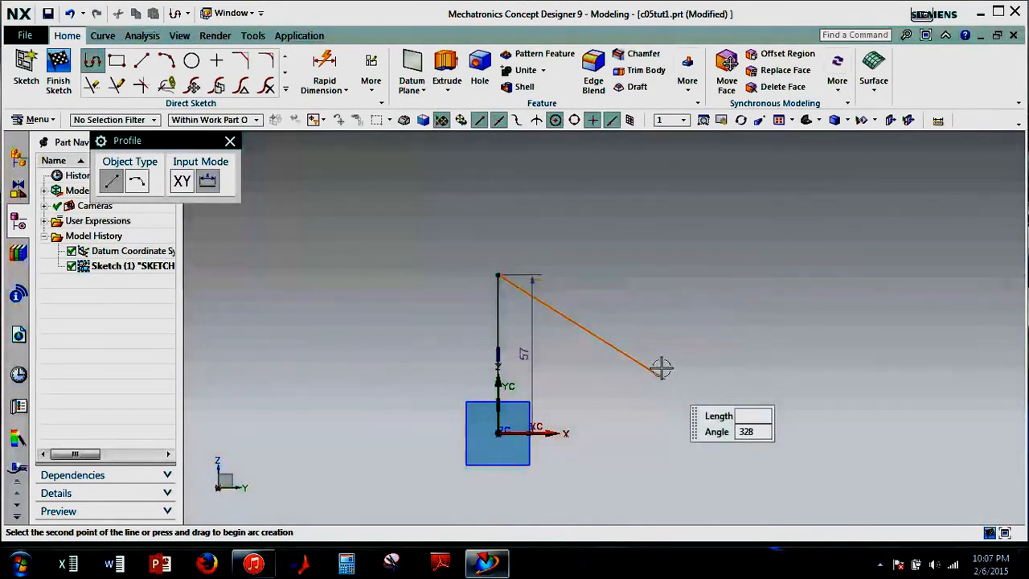
pyautogui.press('Escape')
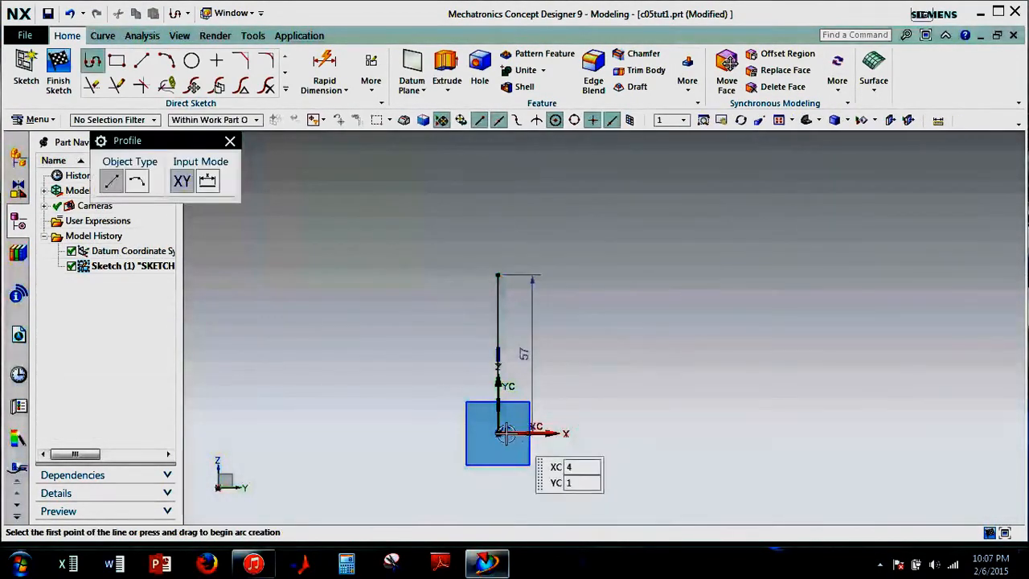
pyautogui.click(499, 432)
pyautogui.click(740, 433)
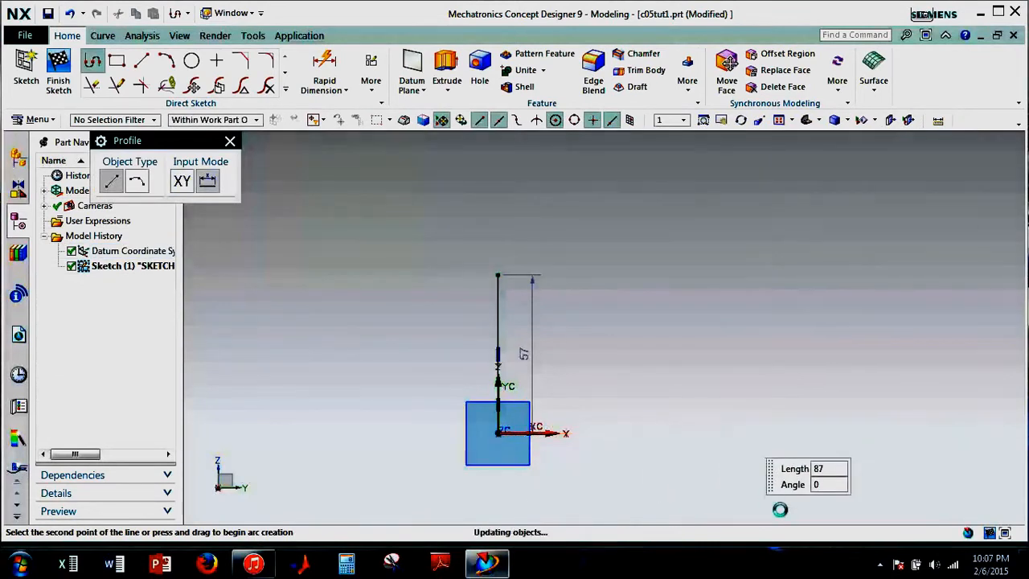
pyautogui.press('Escape')
pyautogui.press('Escape')
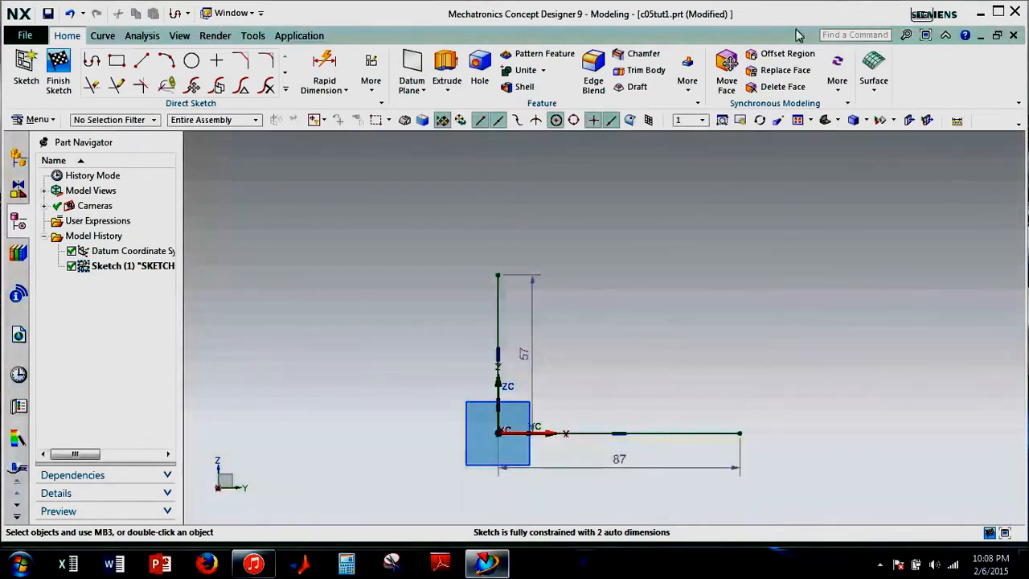
# Search the available commands for "auto dimension" and examine where the automatic dimensioning commands are located
pyautogui.click(881, 35)
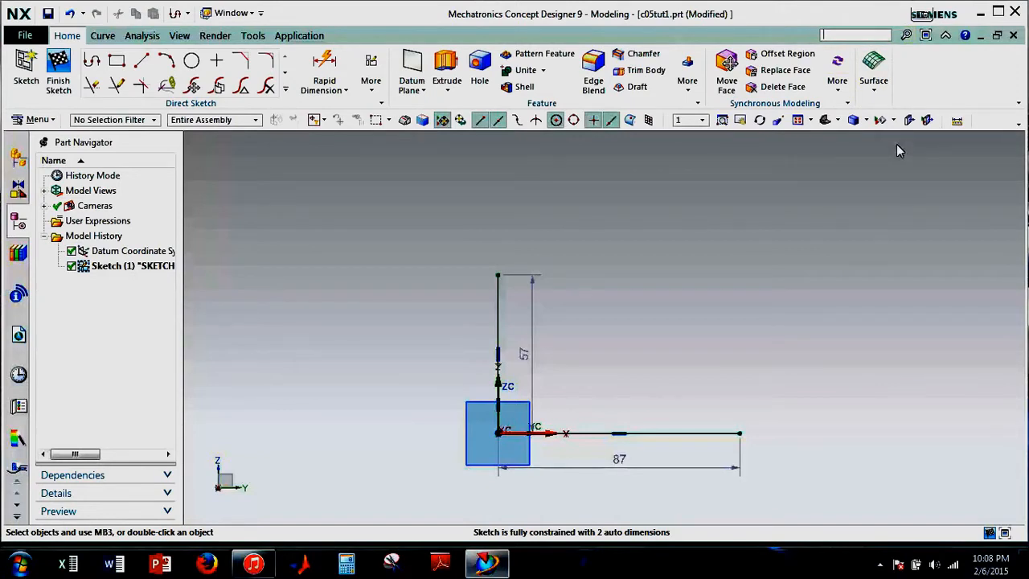
pyautogui.write('auto dimension')
pyautogui.press('Return')
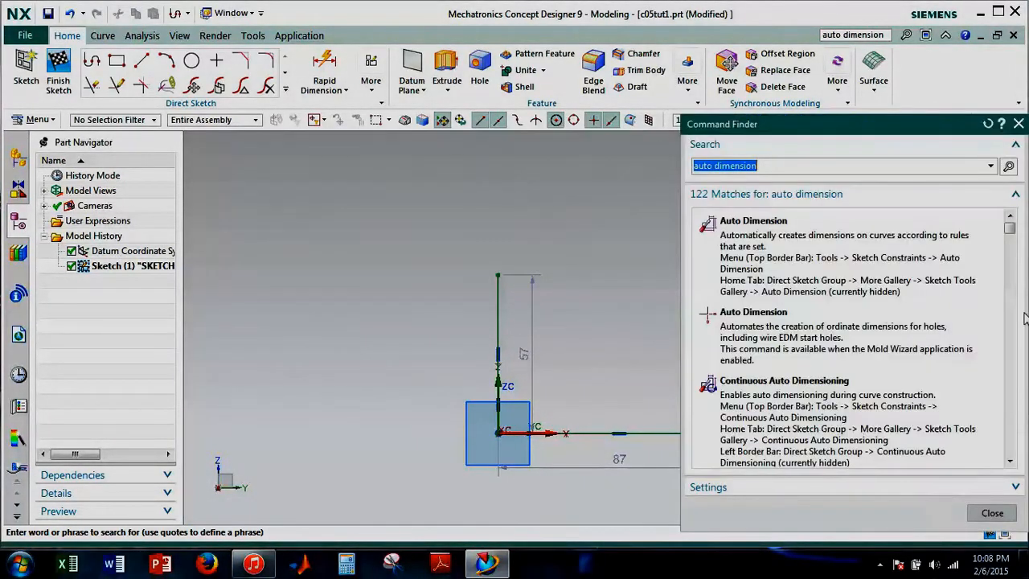
pyautogui.moveTo(762, 273)
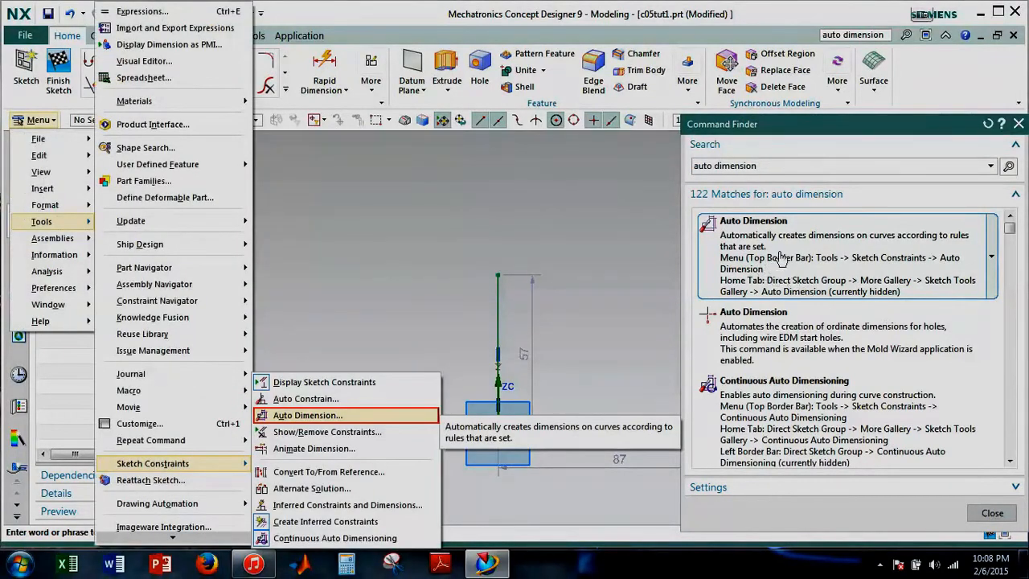
pyautogui.moveTo(828, 434)
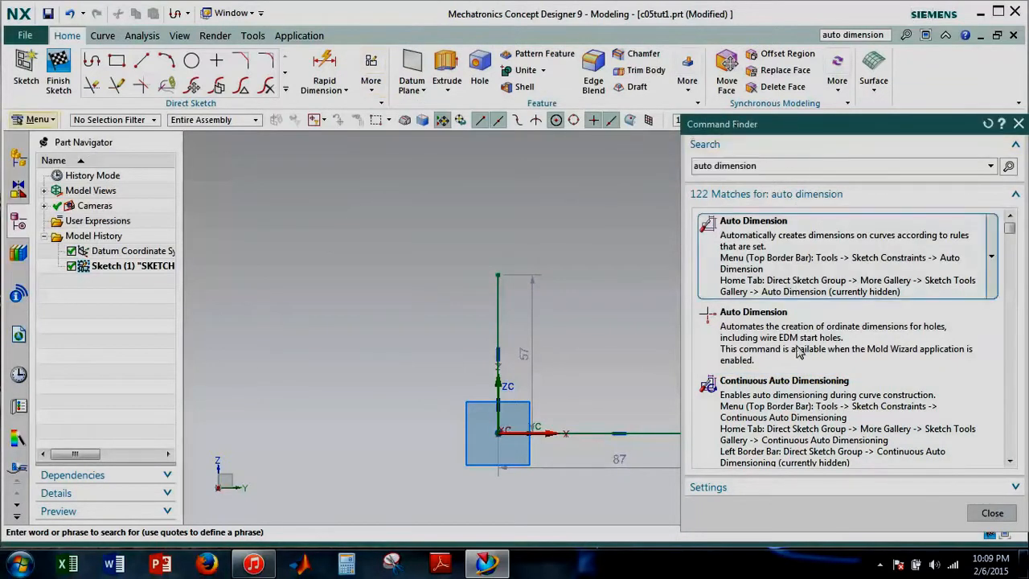
pyautogui.moveTo(802, 408)
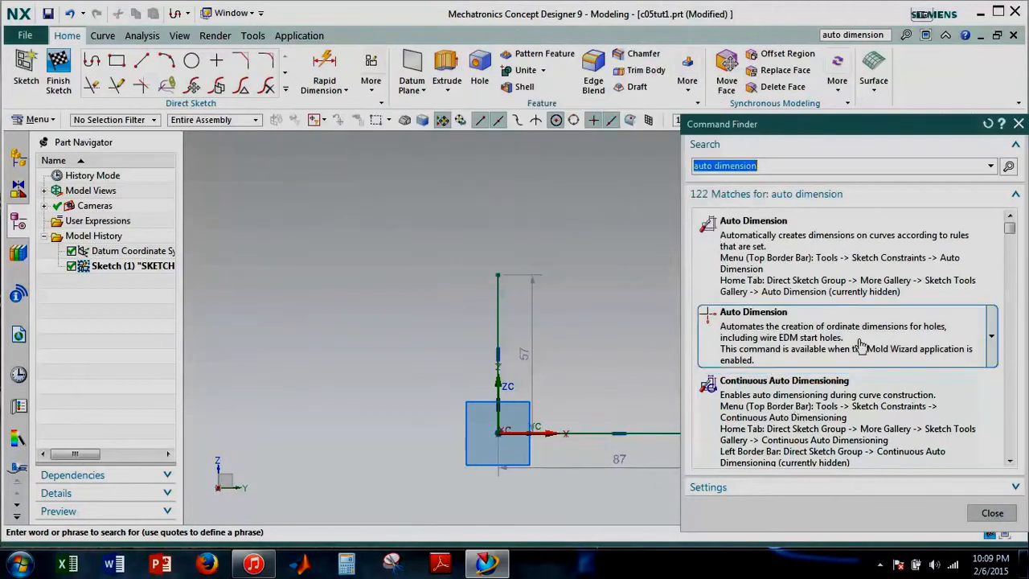
pyautogui.click(1019, 124)
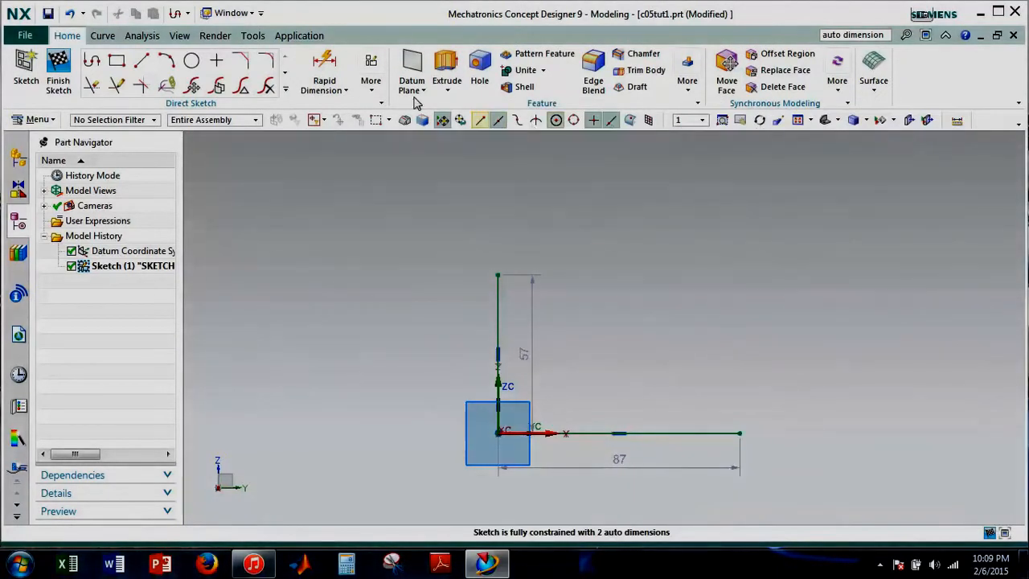
# Turn off Continuous Auto Dimensioning for the sketch
pyautogui.click(378, 88)
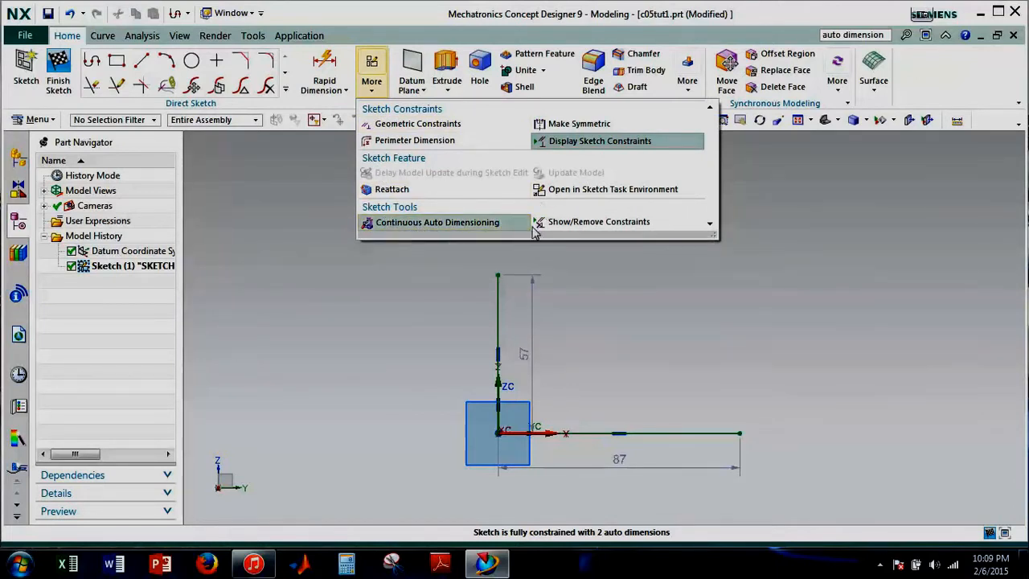
pyautogui.click(495, 223)
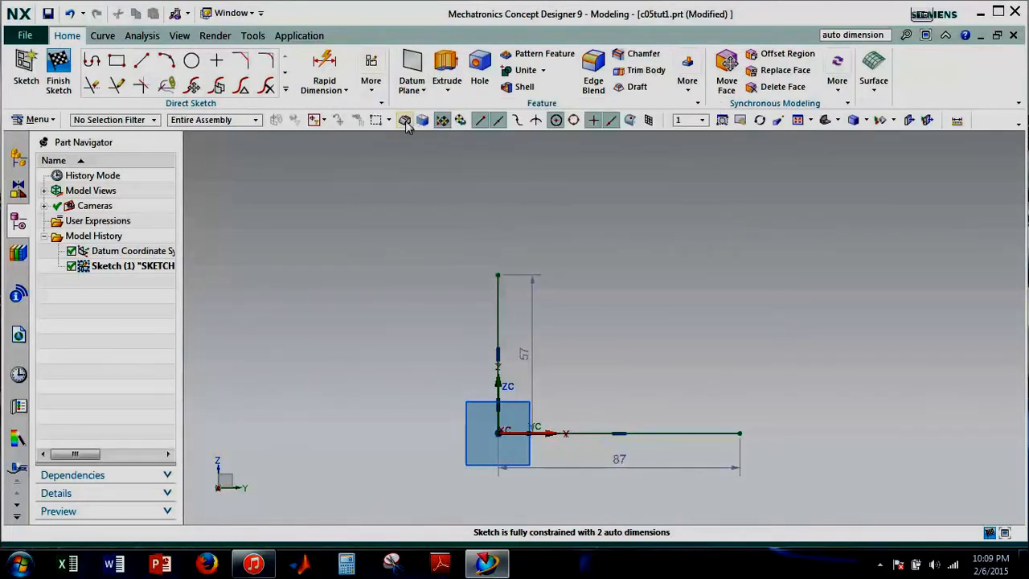
pyautogui.click(374, 82)
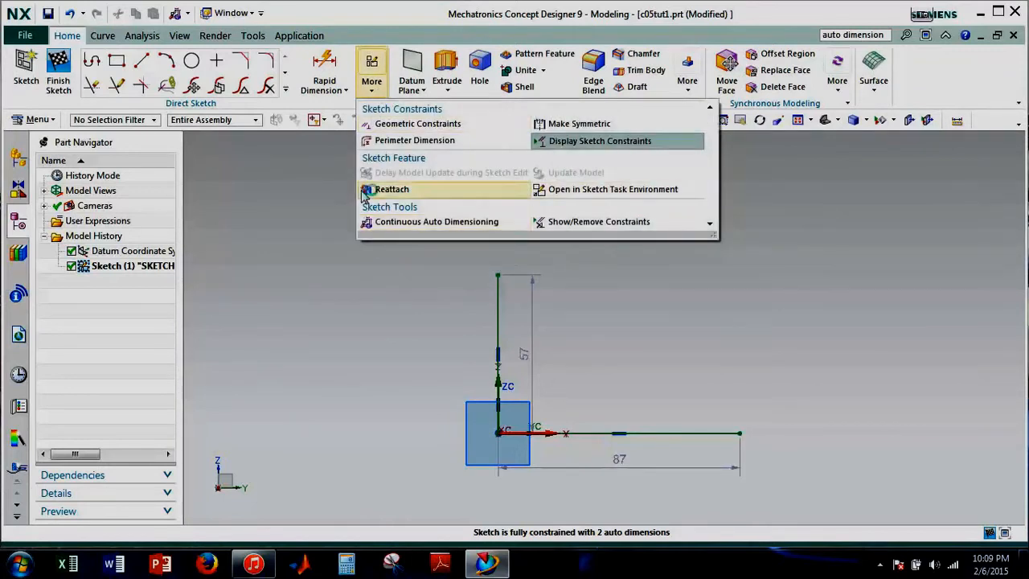
pyautogui.click(813, 281)
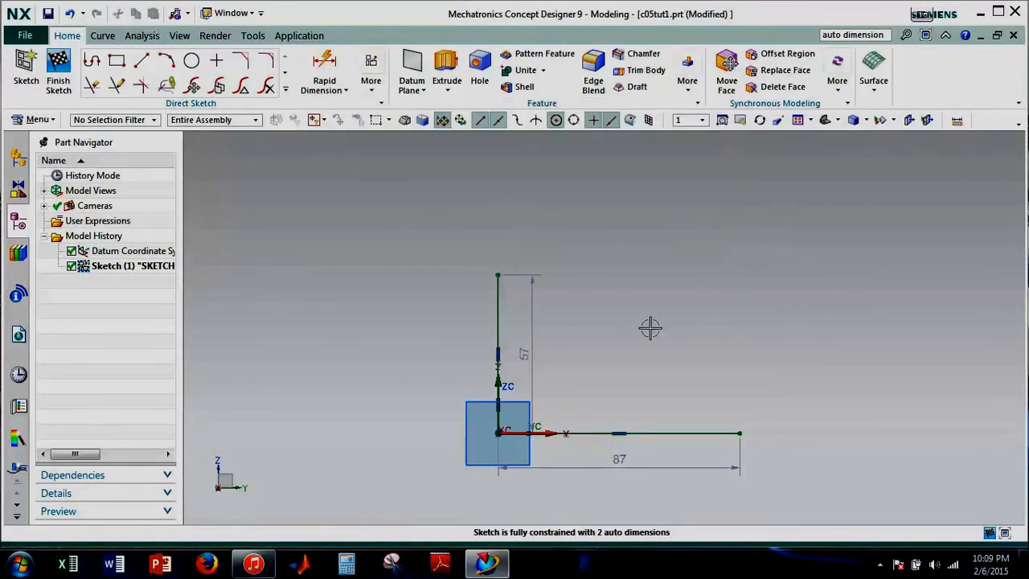
# Delete the automatic dimensions of the vertical and horizontal lines
pyautogui.click(547, 340)
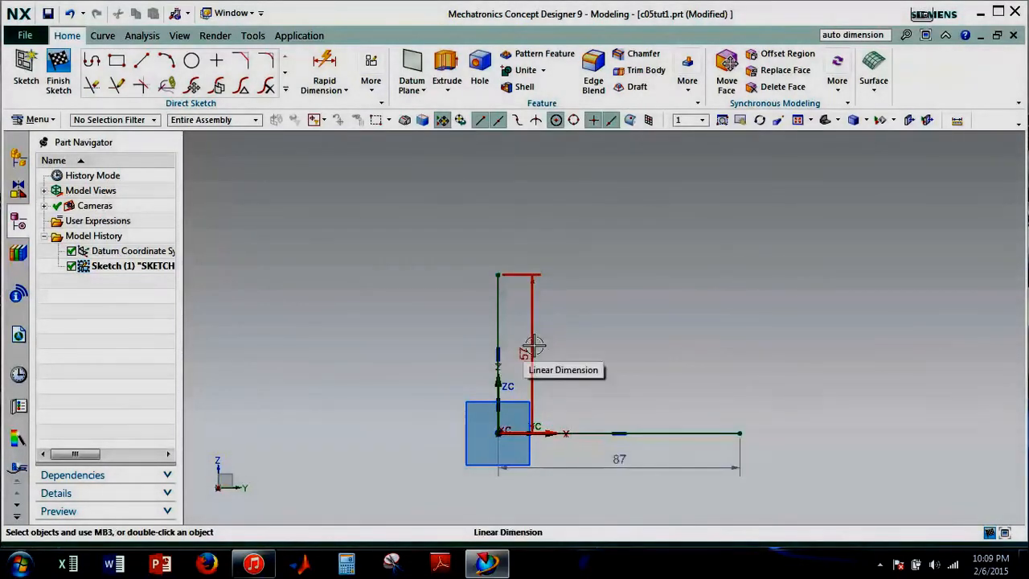
pyautogui.click(535, 344)
pyautogui.press('Delete')
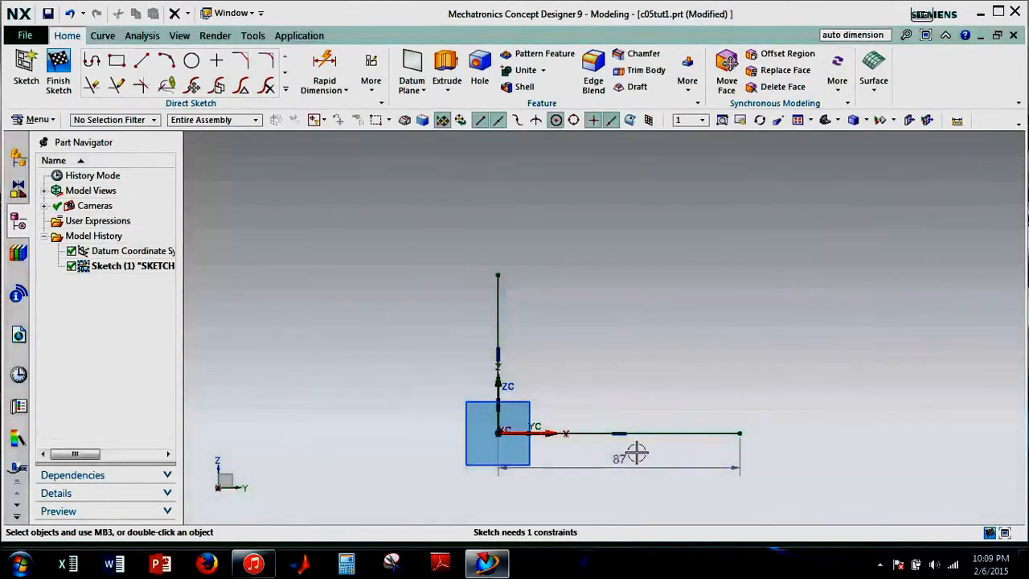
pyautogui.click(636, 452)
pyautogui.click(774, 431)
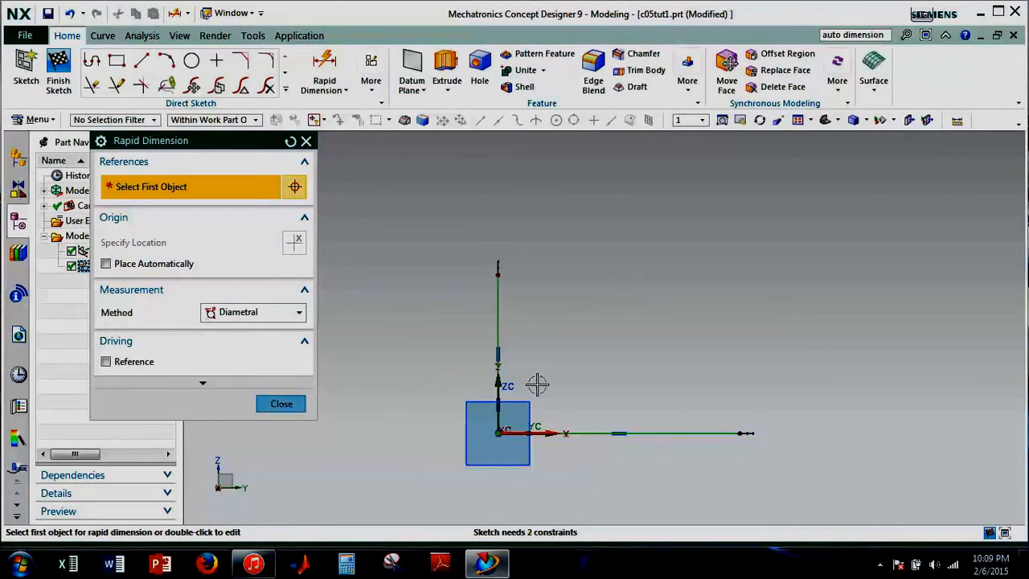
# Dimension the horizontal line below it with Rapid Dimension's Inferred method and set its length to 145 mm
pyautogui.click(297, 313)
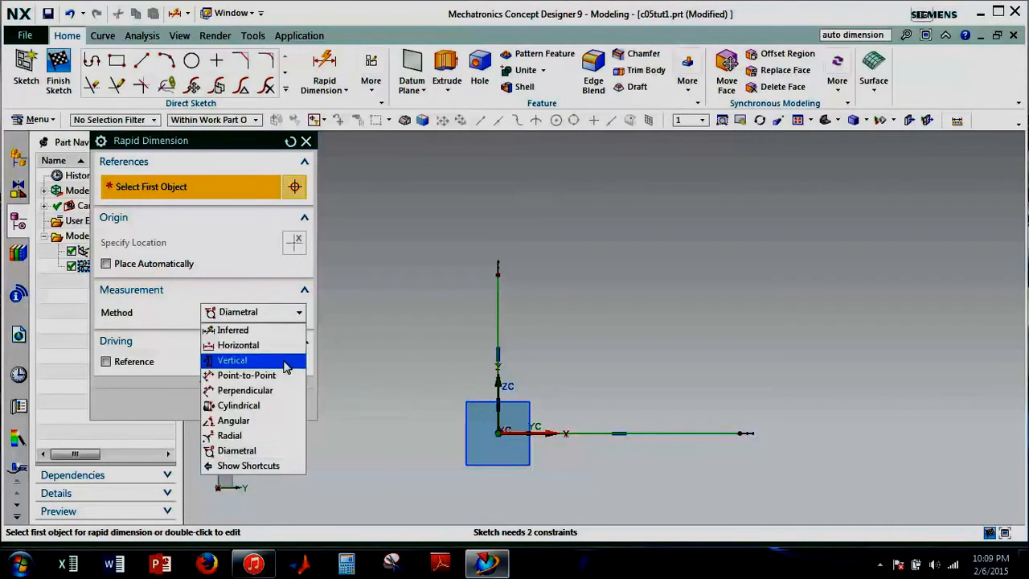
pyautogui.click(261, 330)
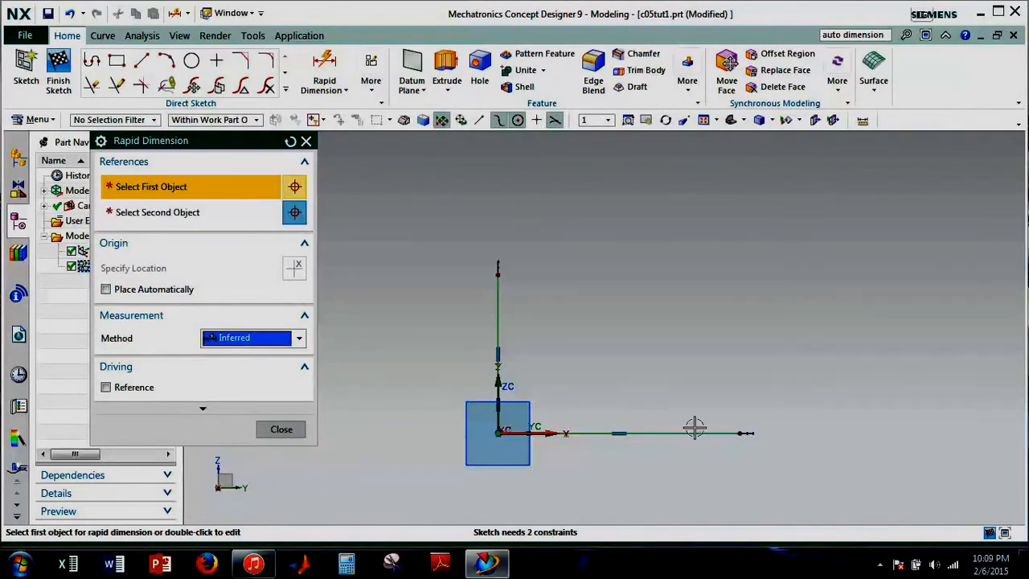
pyautogui.click(599, 433)
pyautogui.click(632, 464)
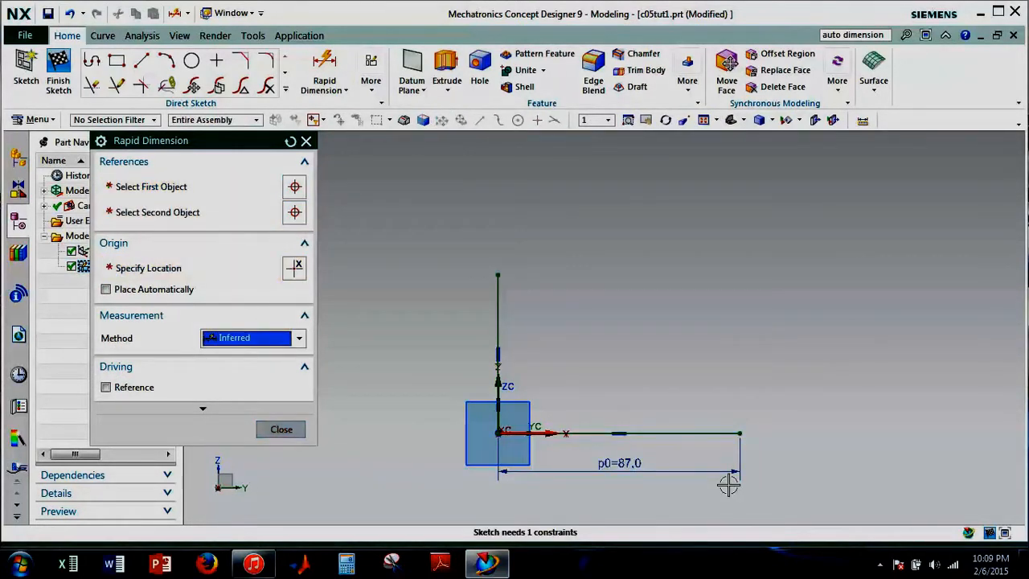
pyautogui.write('145')
pyautogui.press('Return')
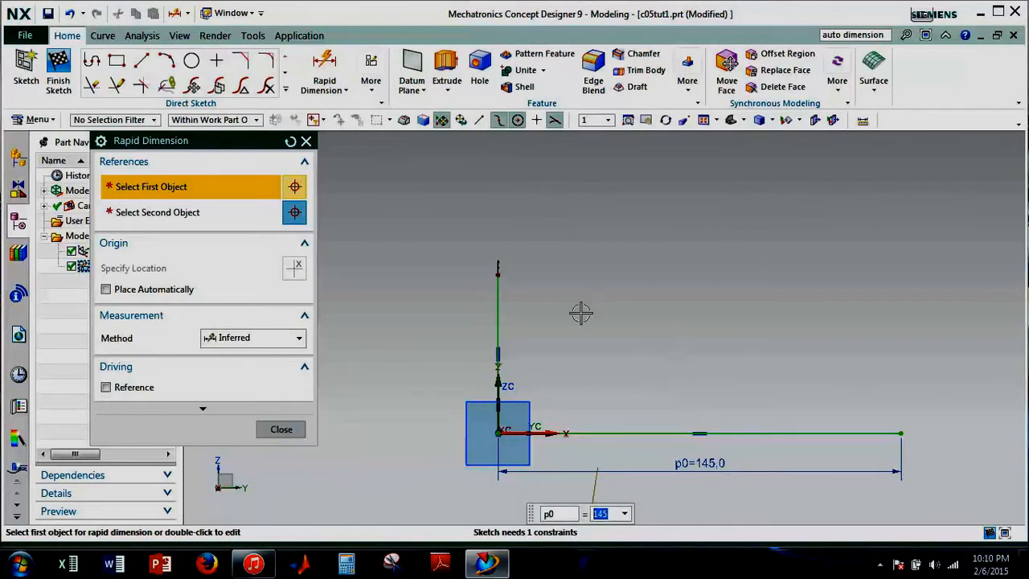
# Dimension the vertical line on its outer side, set its length to 90 mm, and finish dimensioning
pyautogui.click(496, 317)
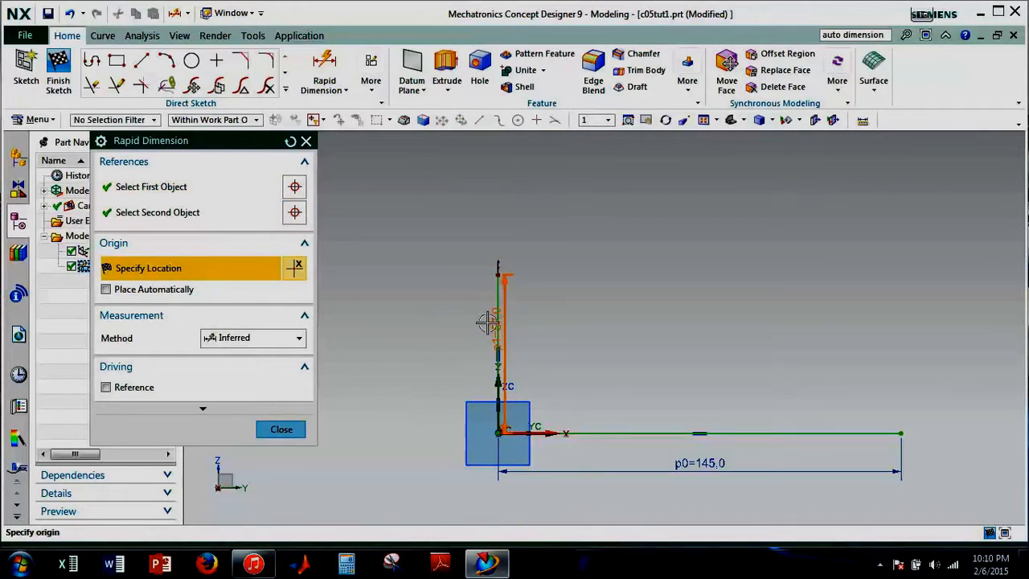
pyautogui.click(442, 333)
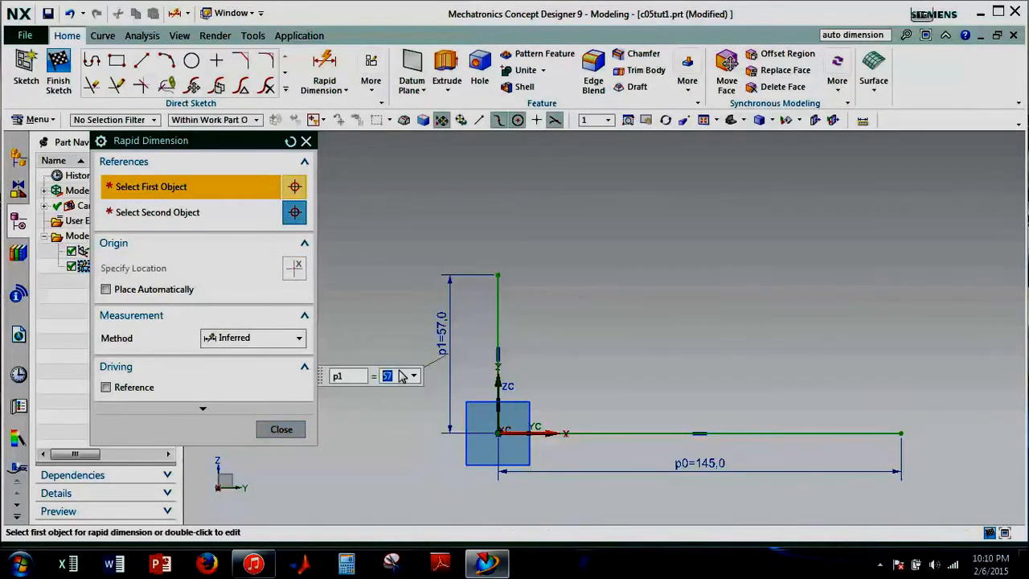
pyautogui.write('90')
pyautogui.press('Return')
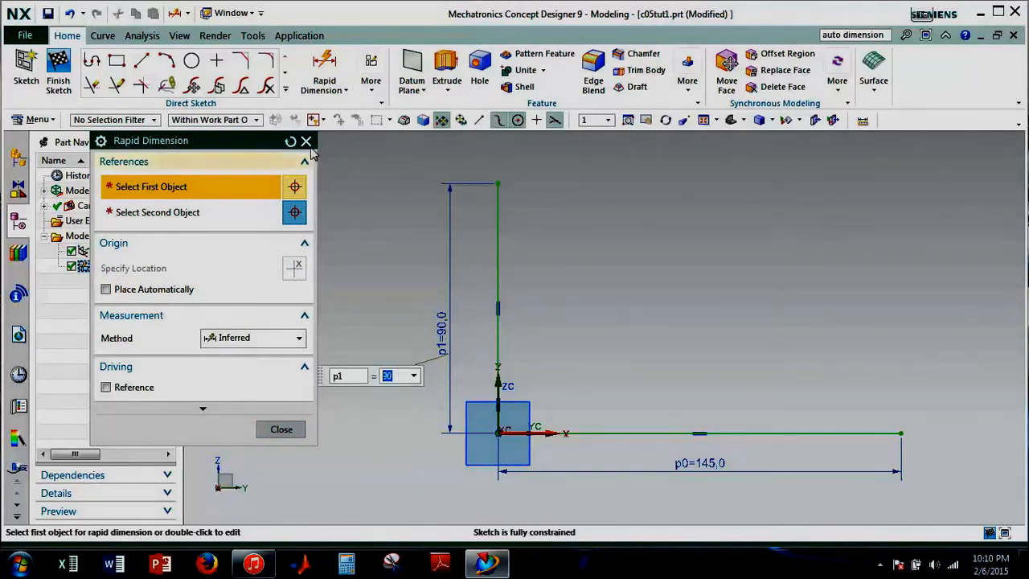
pyautogui.click(307, 142)
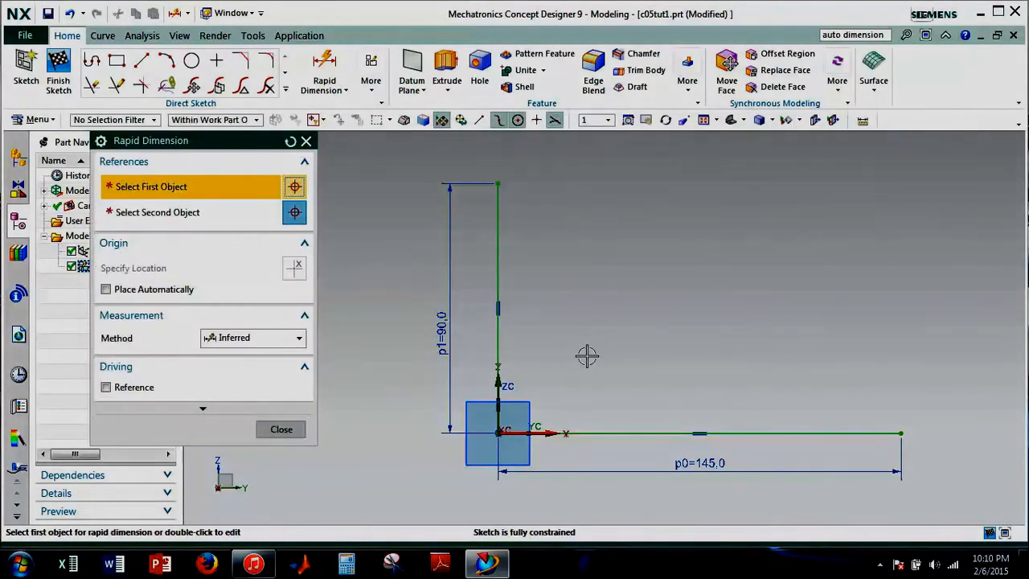
pyautogui.moveTo(207, 144); pyautogui.dragTo(397, 182)
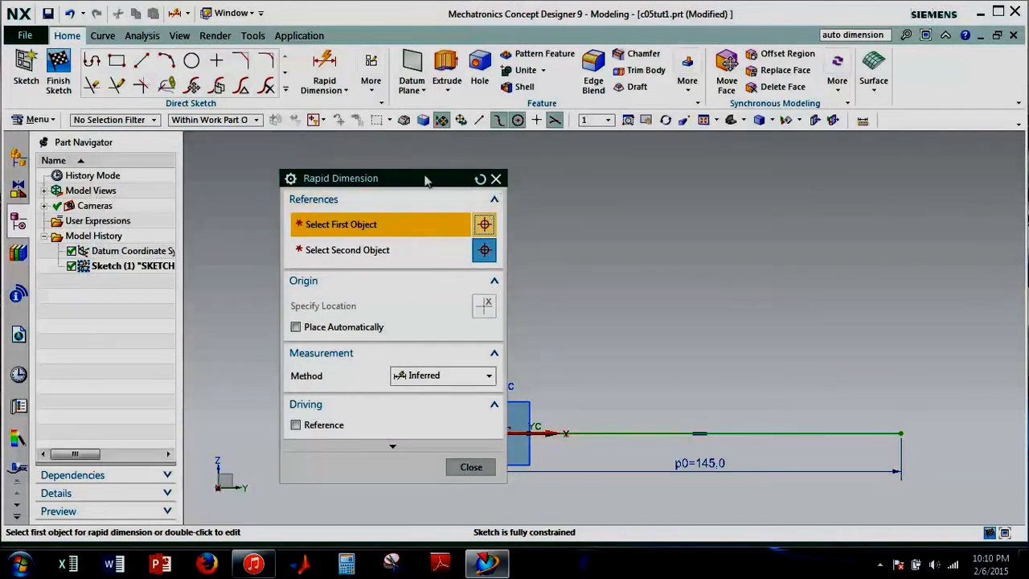
pyautogui.moveTo(481, 178); pyautogui.dragTo(385, 158)
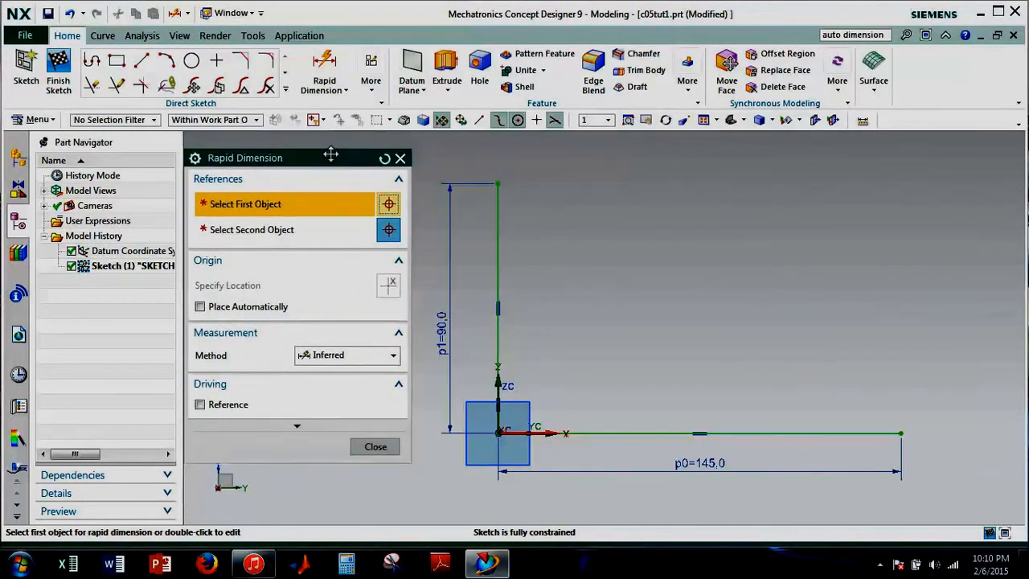
pyautogui.click(400, 159)
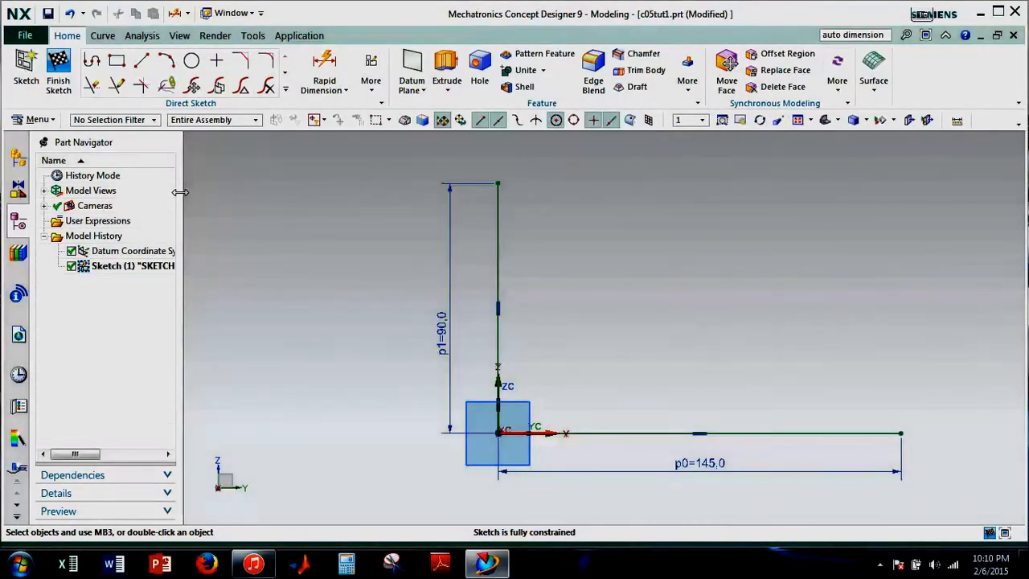
# Narrow the Part Navigator to give the sketch more room
pyautogui.moveTo(180, 192); pyautogui.dragTo(160, 193)
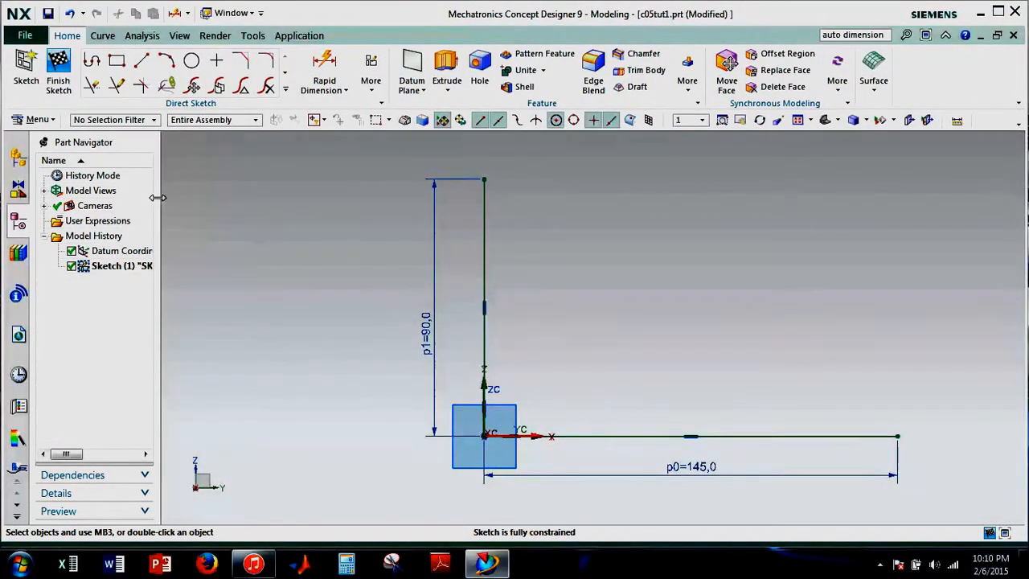
pyautogui.moveTo(720, 262); pyautogui.dragTo(630, 291, button='right')
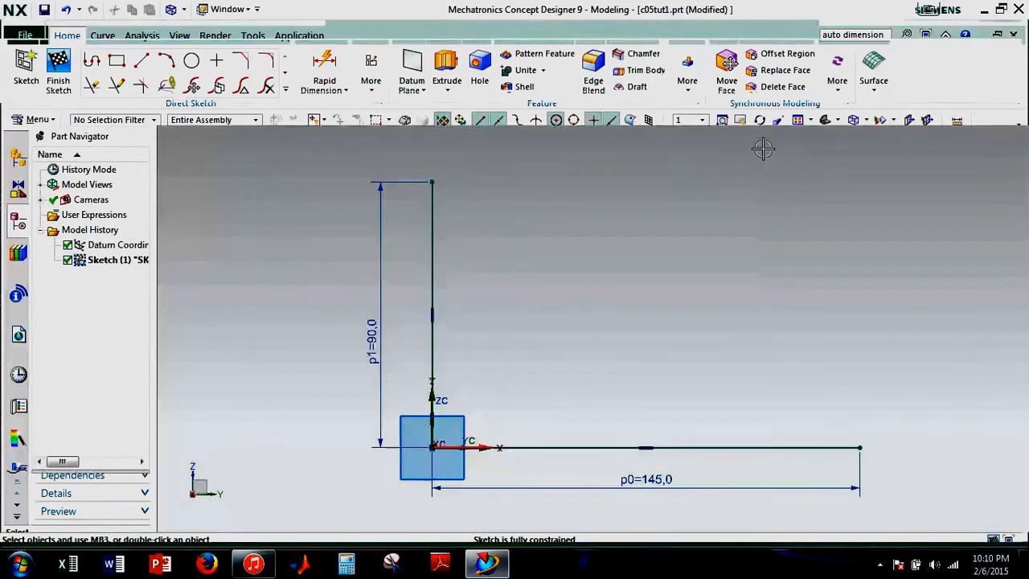
# Finish the sketch and extrude its two connected lines from 0 to 43 mm as an open L-shaped profile
pyautogui.click(54, 74)
pyautogui.moveTo(664, 368); pyautogui.dragTo(693, 394, button='middle')
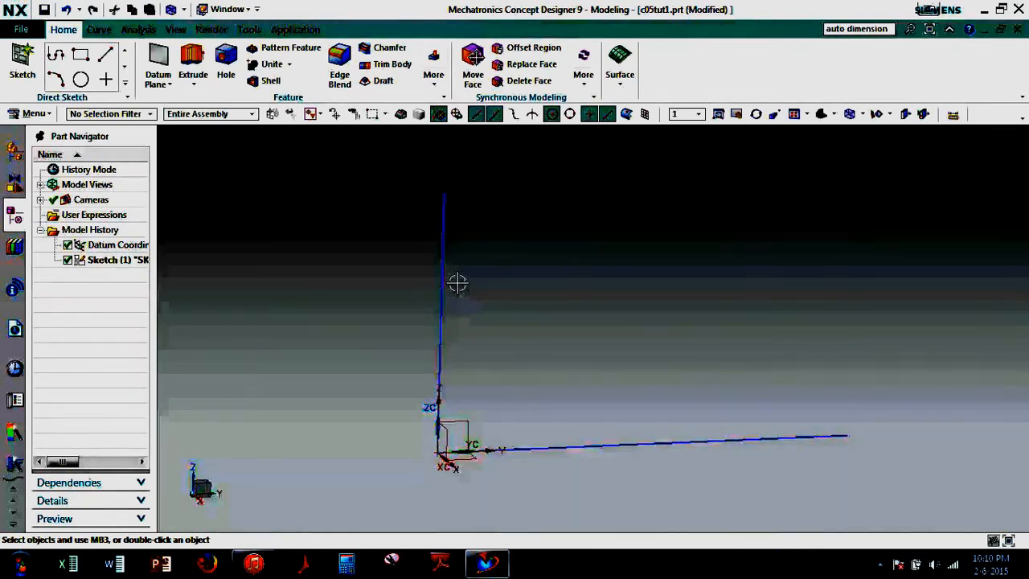
pyautogui.click(434, 280)
pyautogui.press('Escape')
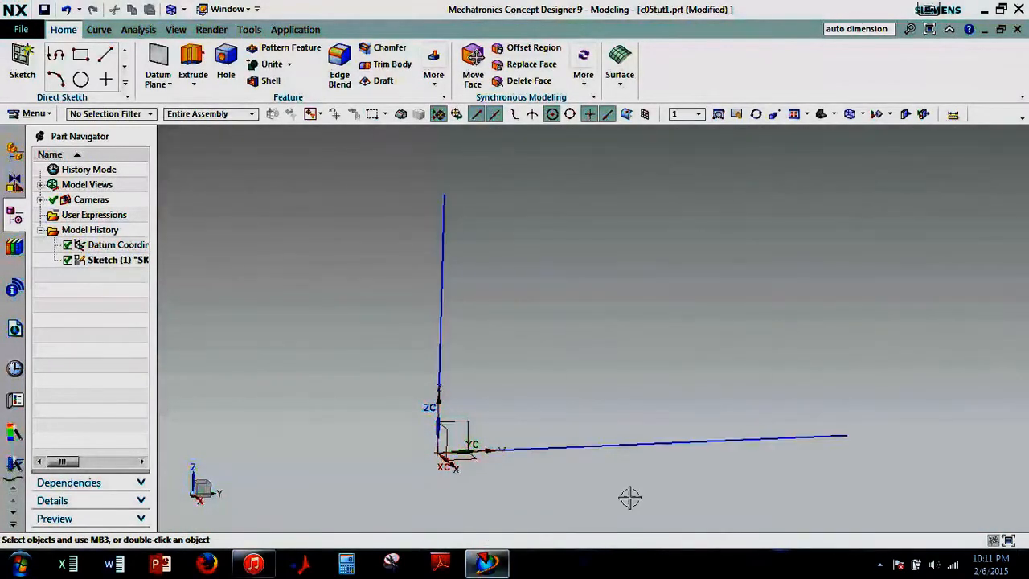
pyautogui.press('x')
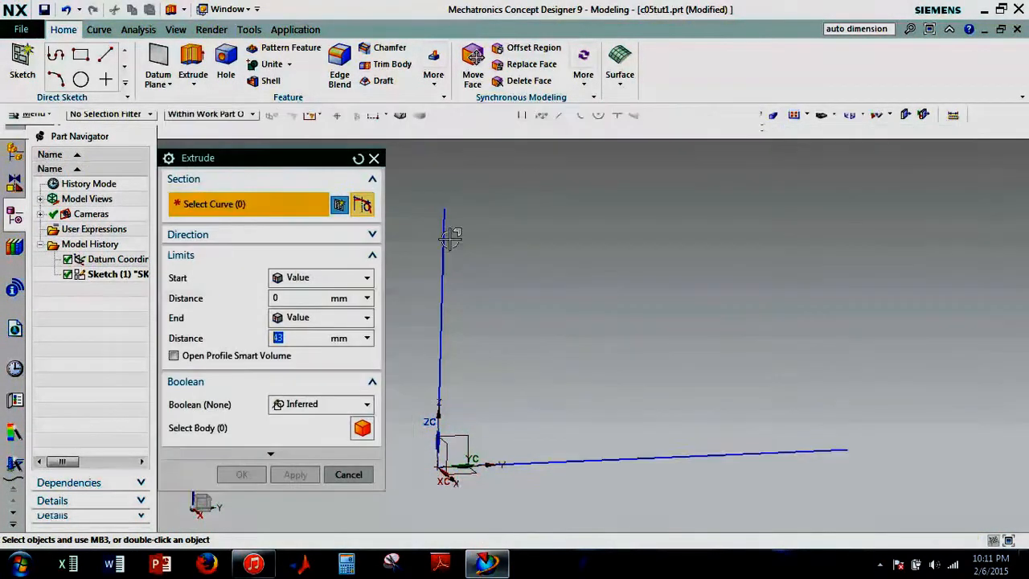
pyautogui.click(447, 240)
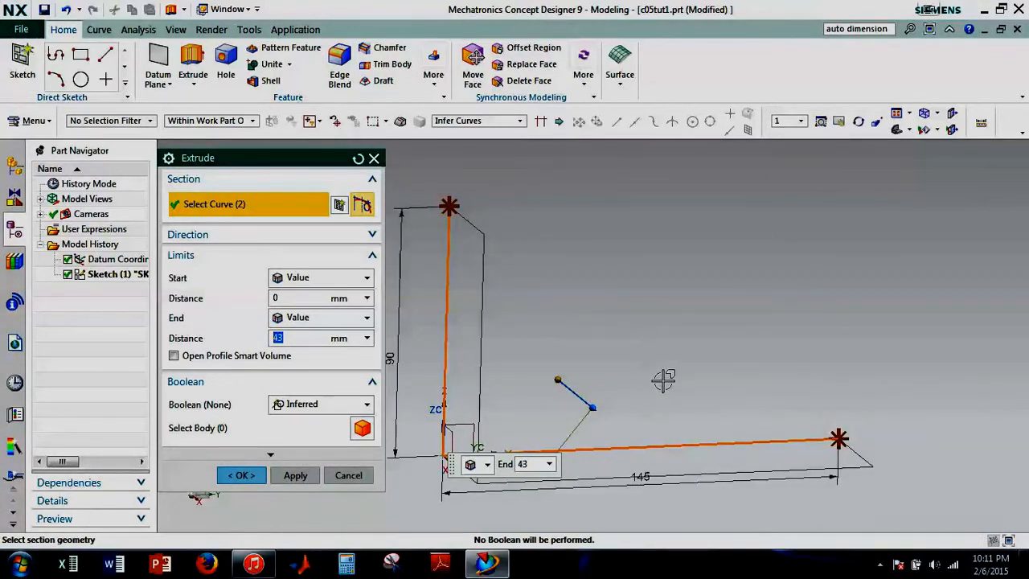
pyautogui.moveTo(664, 379); pyautogui.dragTo(690, 362, button='middle')
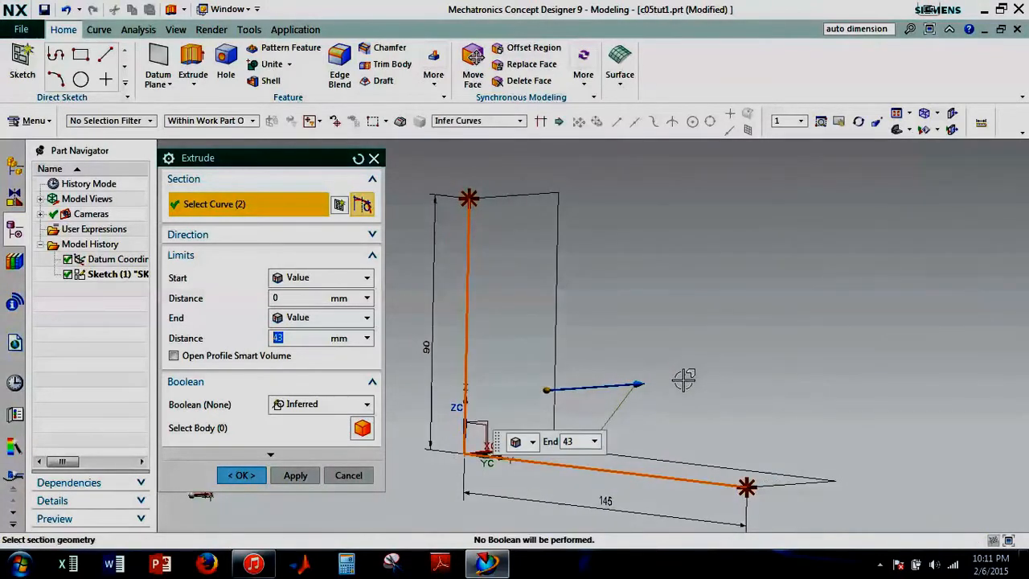
pyautogui.middleClick(683, 323)
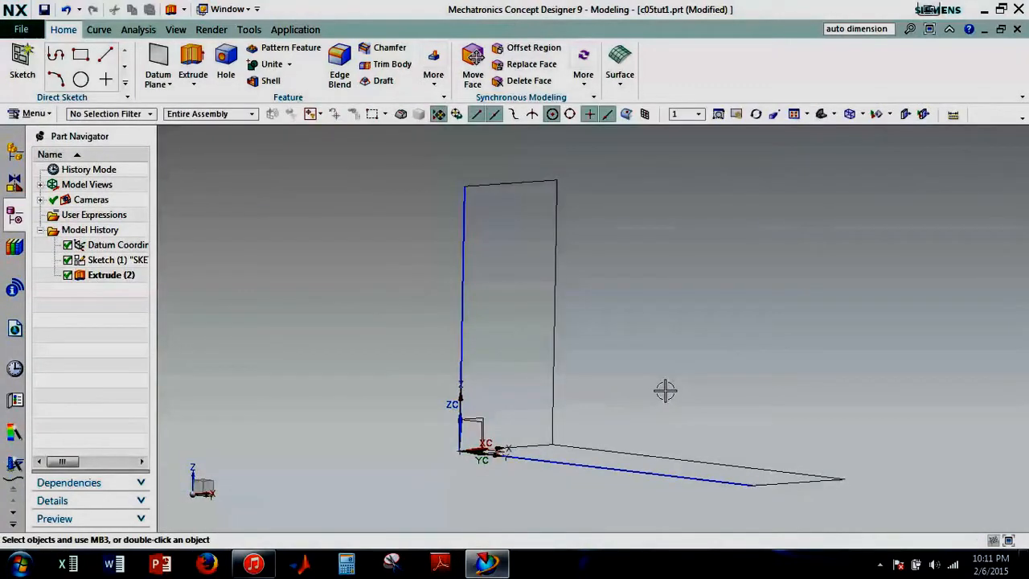
# Change the model display from wireframe to shaded with edges
pyautogui.moveTo(667, 324); pyautogui.dragTo(753, 371, button='middle')
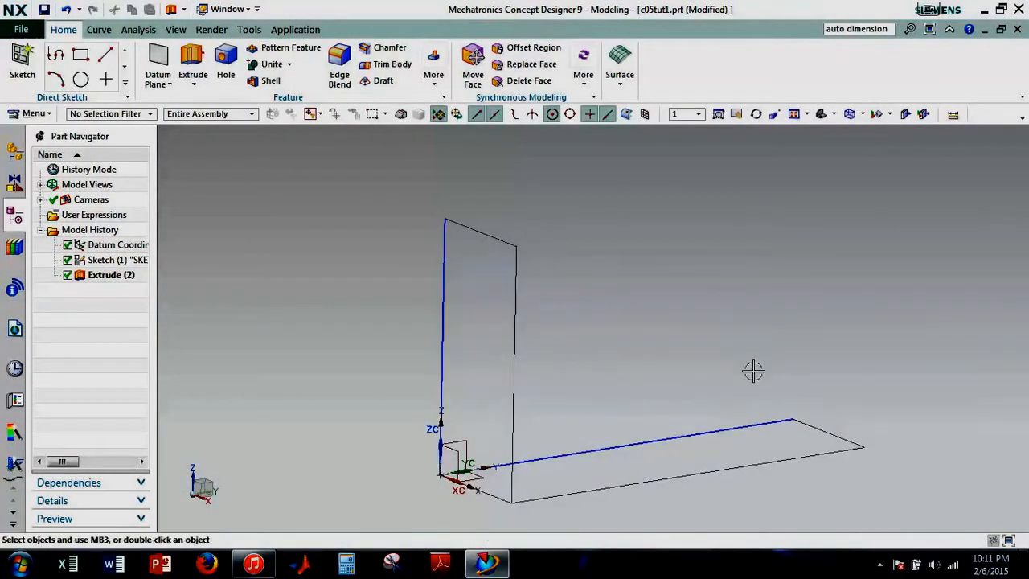
pyautogui.rightClick(695, 297)
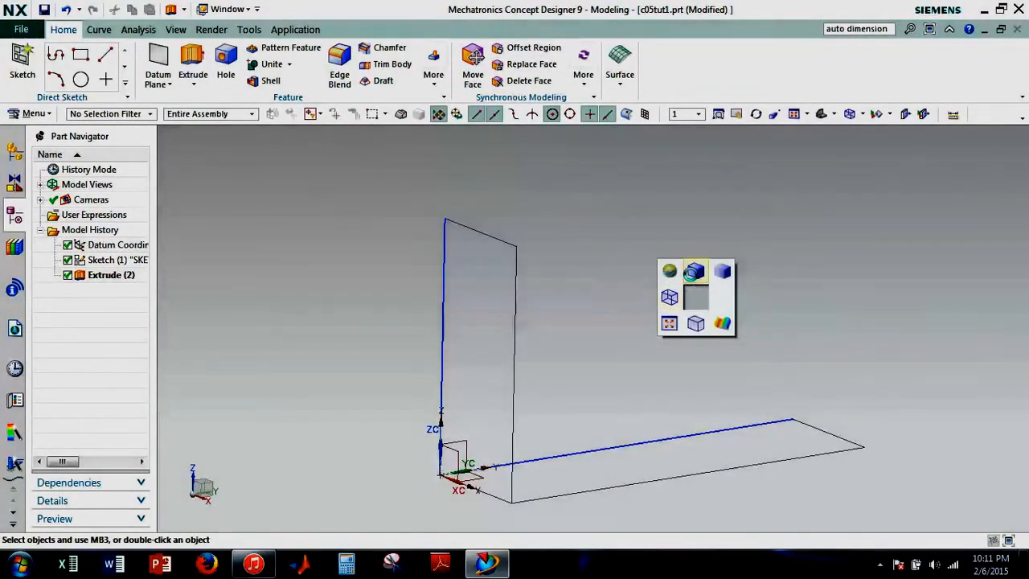
pyautogui.click(690, 275)
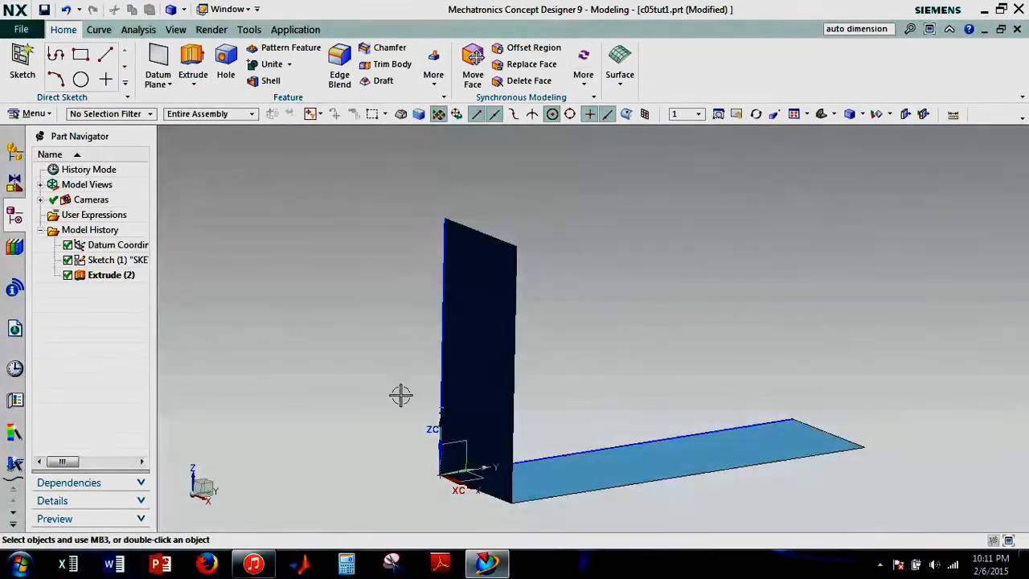
# Edit the extrusion so its start distance is -72/2 mm and its end distance is 72/2 mm
pyautogui.doubleClick(484, 297)
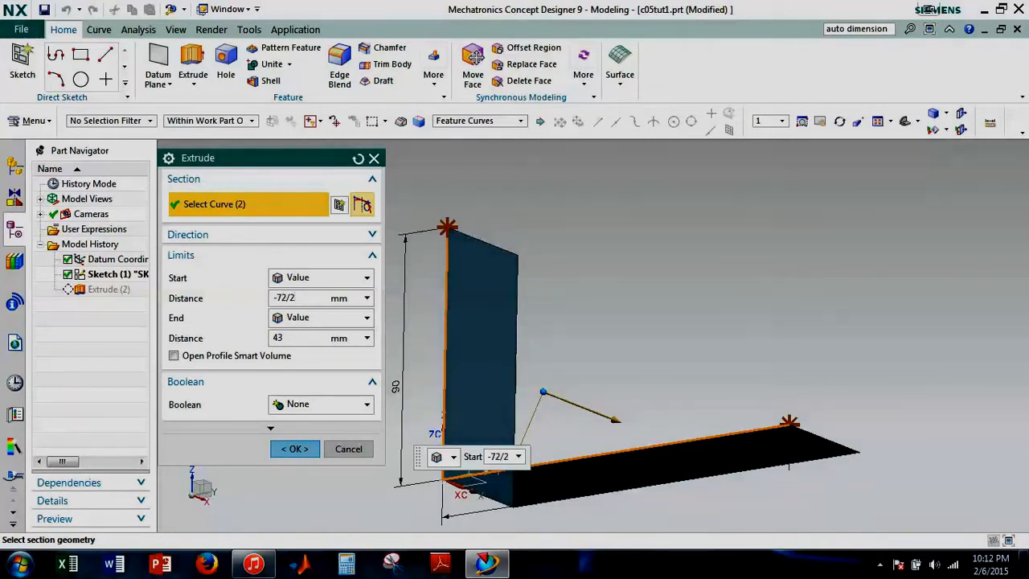
pyautogui.click(299, 338)
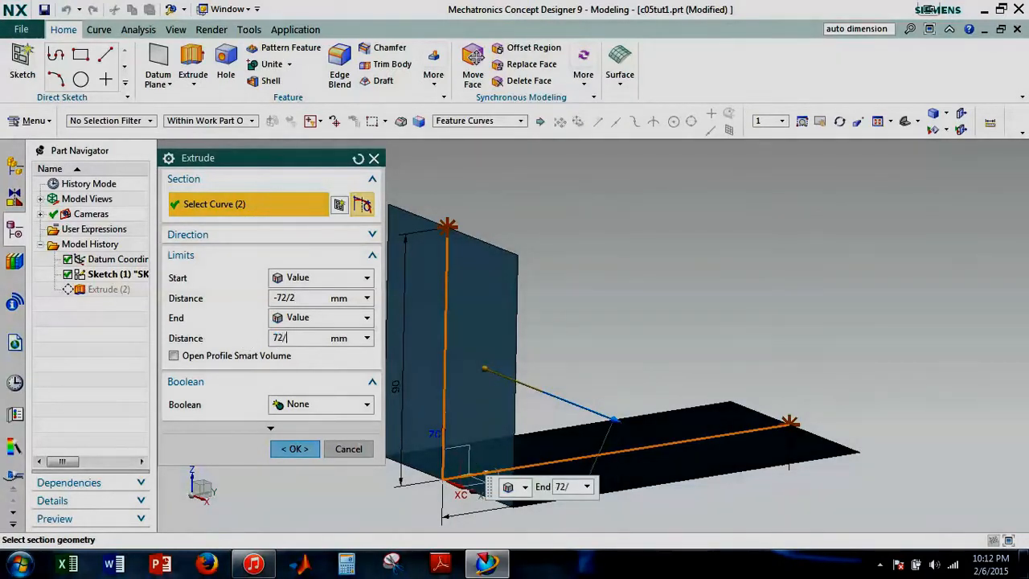
pyautogui.click(294, 448)
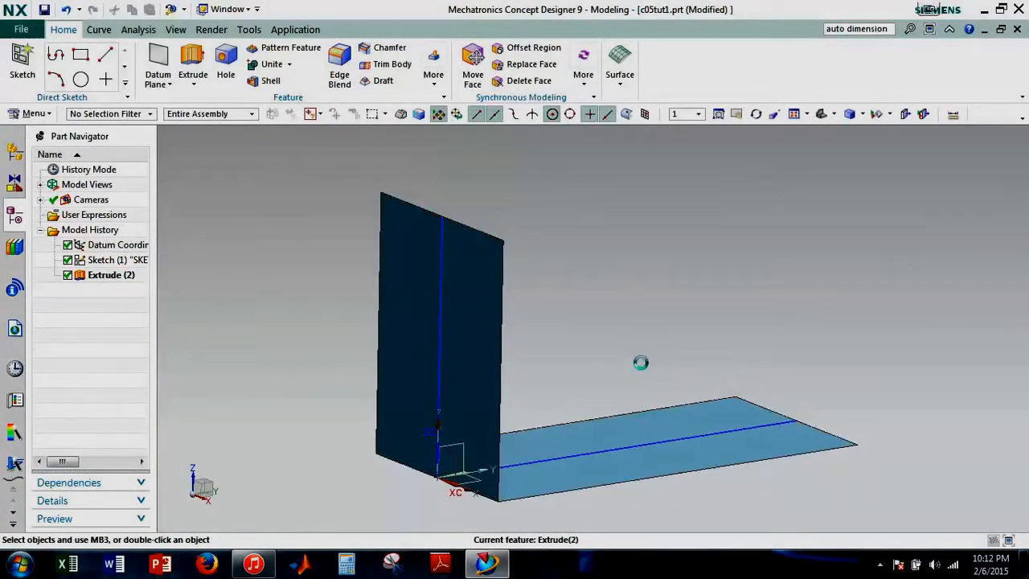
pyautogui.moveTo(641, 361)
pyautogui.mouseDown(button='middle')
pyautogui.moveTo(600, 368)
pyautogui.moveTo(639, 363)
pyautogui.mouseUp(button='middle')
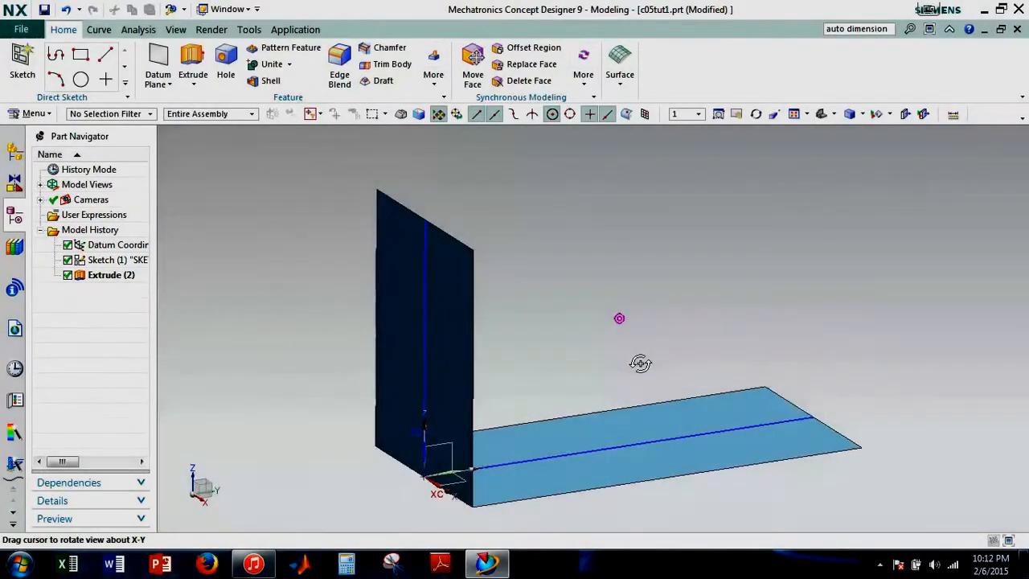
# Reopen the extrusion for editing, expand its additional options, and set the offset type to Two-Sided
pyautogui.click(449, 348)
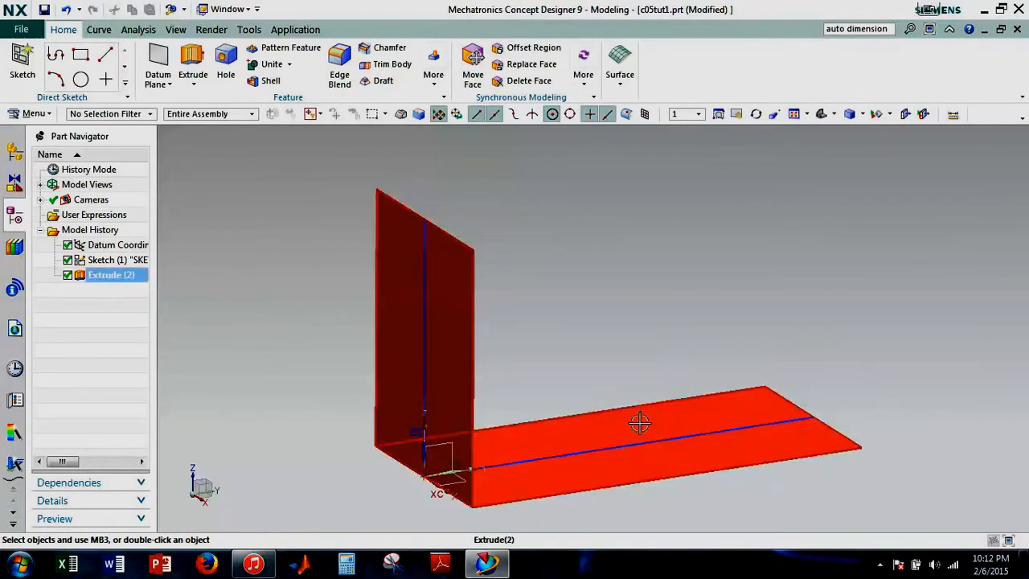
pyautogui.doubleClick(657, 420)
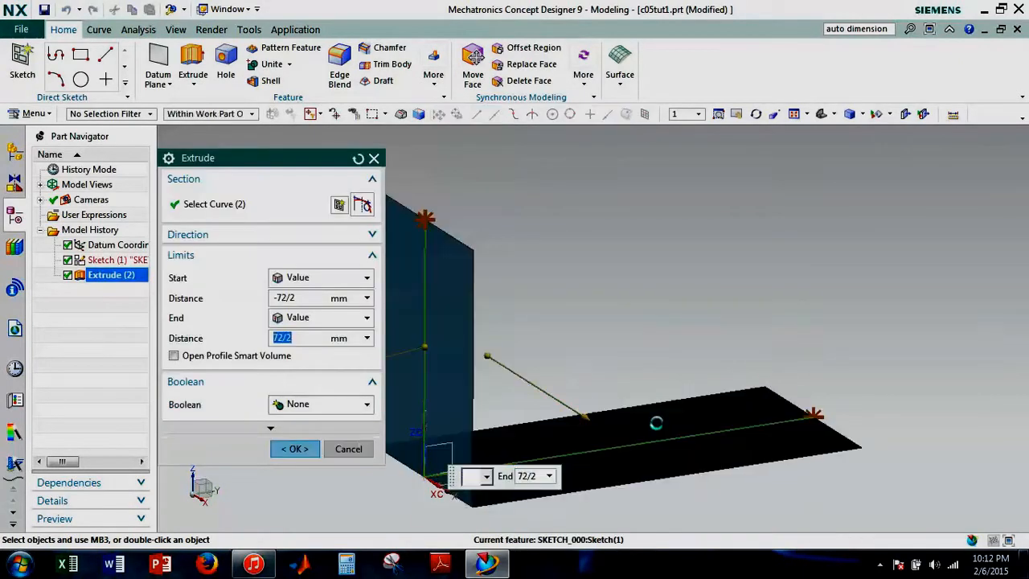
pyautogui.click(272, 430)
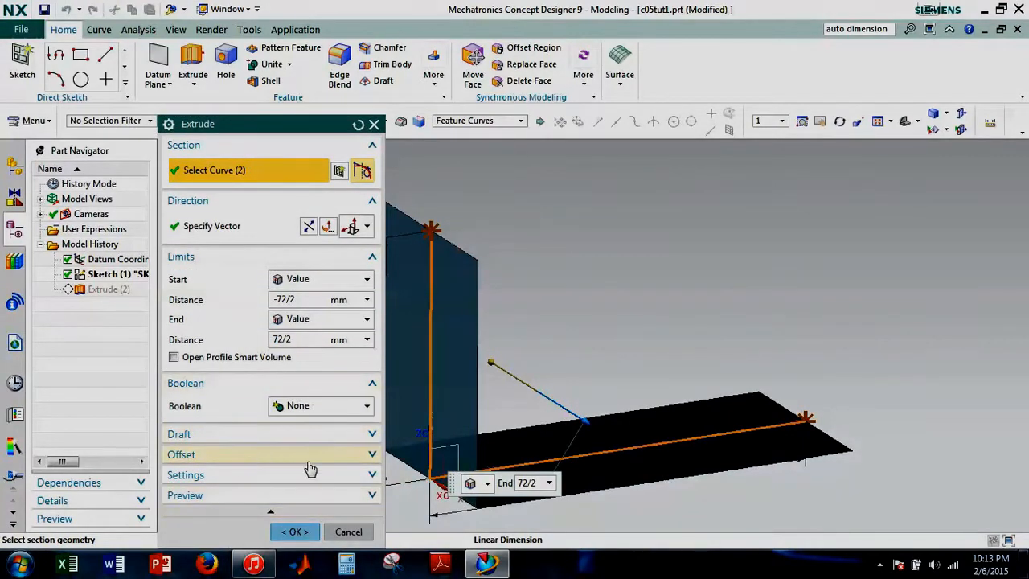
pyautogui.click(344, 464)
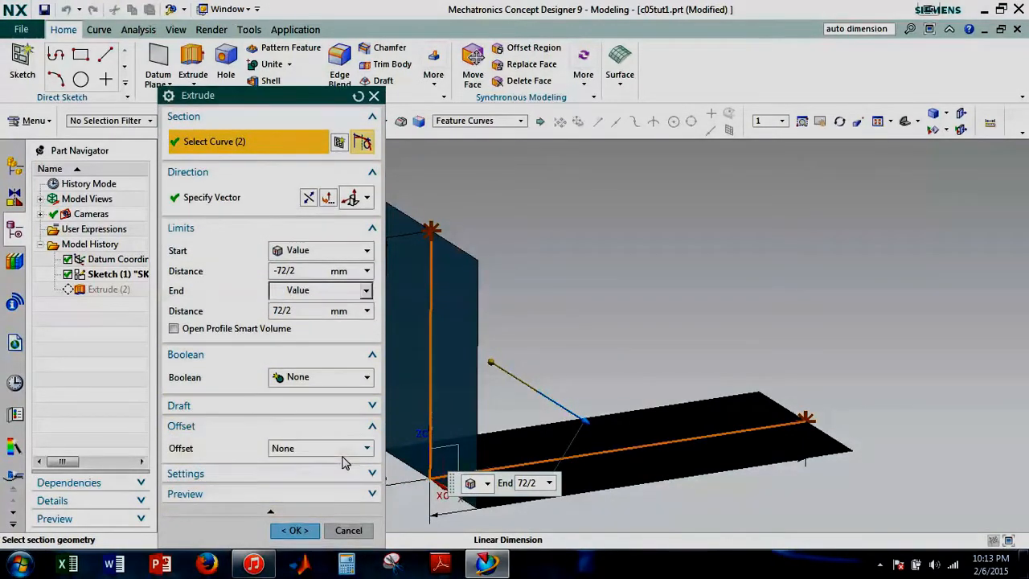
pyautogui.click(326, 448)
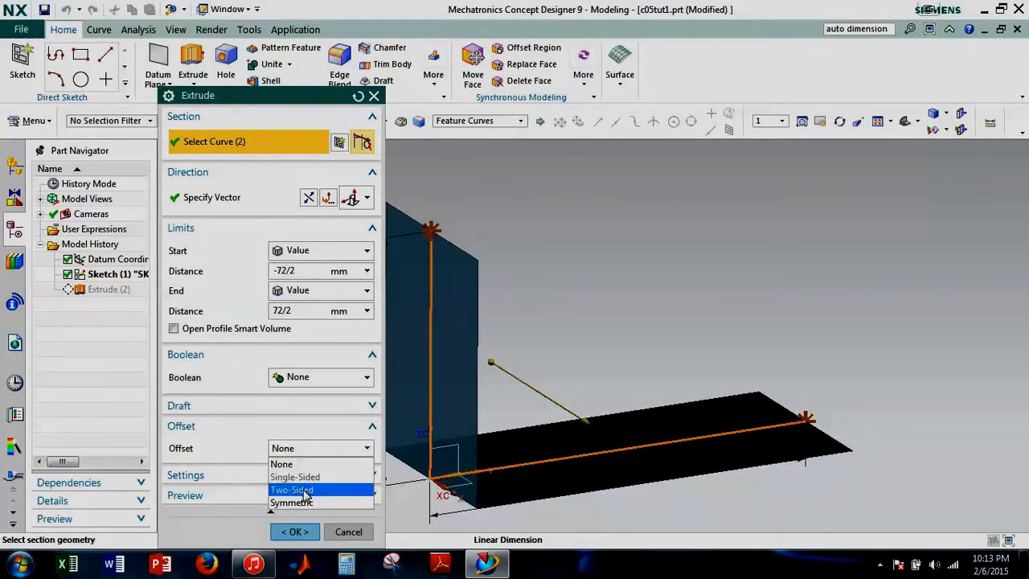
pyautogui.click(304, 490)
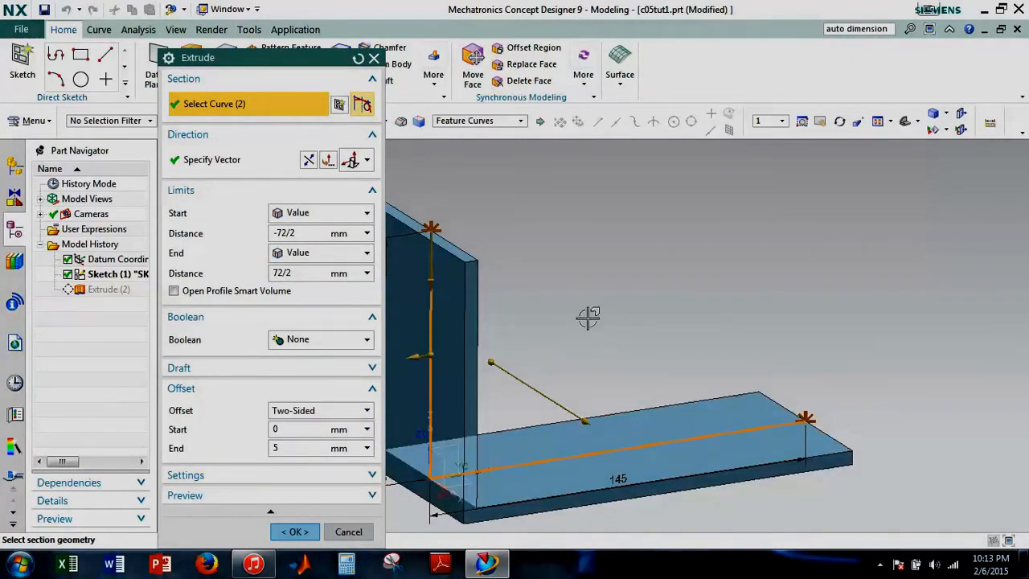
# Set the extrusion's end offset to -25 mm so the thickness lies inside the L profile, and accept the edit
pyautogui.moveTo(587, 317); pyautogui.dragTo(738, 258, button='middle')
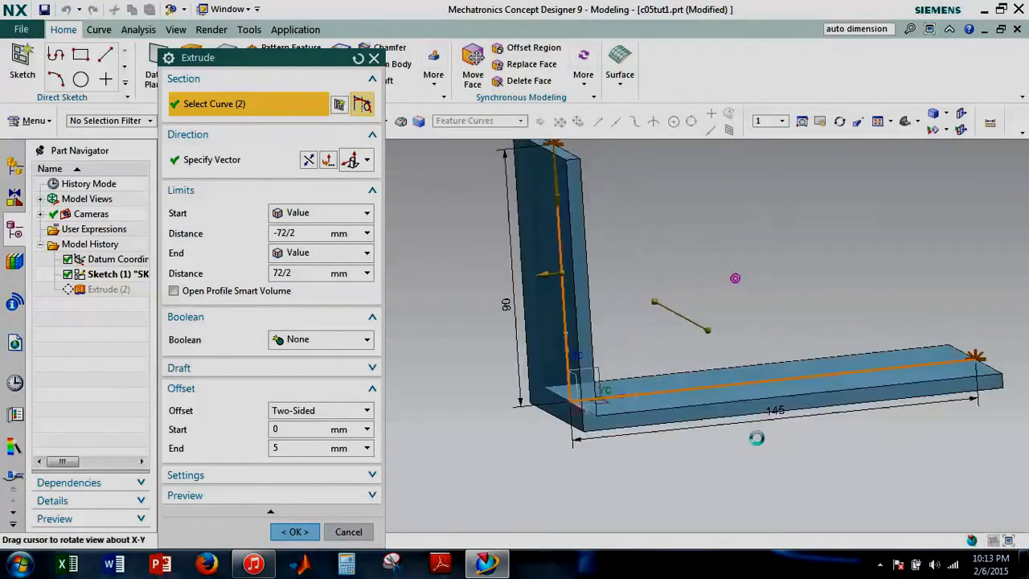
pyautogui.moveTo(757, 437); pyautogui.dragTo(752, 441, button='middle')
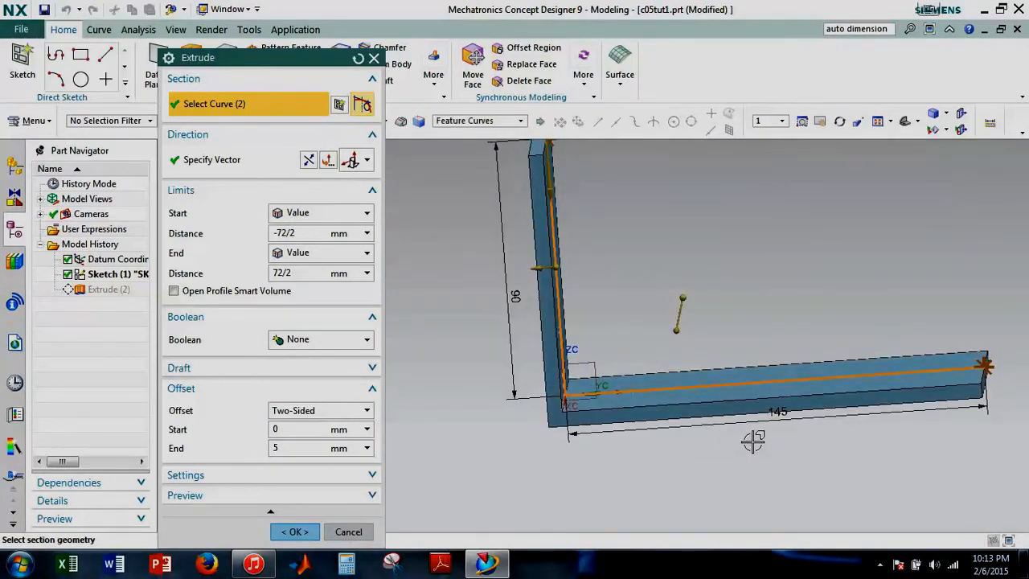
pyautogui.press('F8')
pyautogui.moveTo(794, 307); pyautogui.dragTo(745, 364, button='right')
pyautogui.keyDown('shift'); pyautogui.moveTo(655, 347); pyautogui.dragTo(787, 378, button='middle'); pyautogui.keyUp('shift')
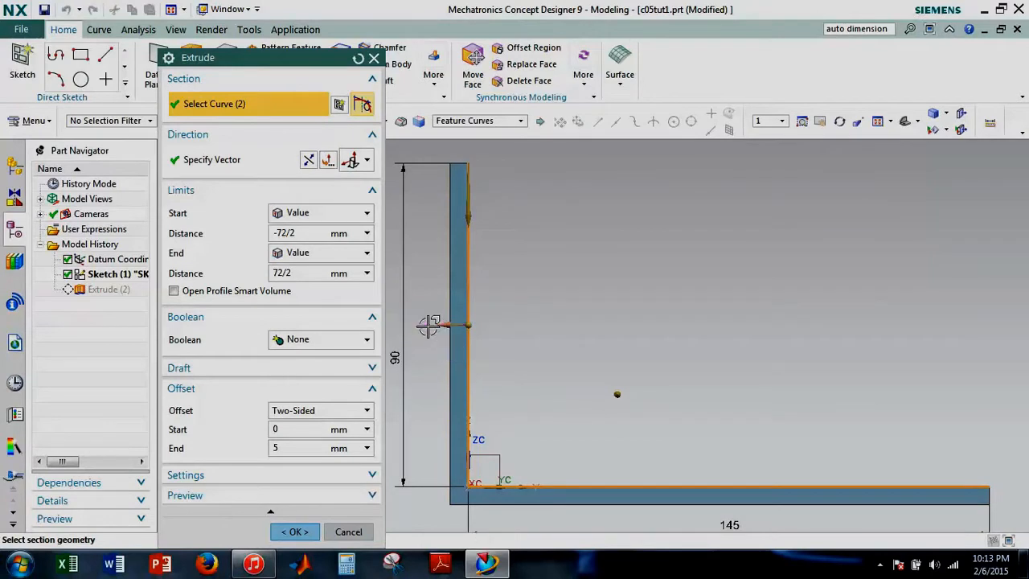
pyautogui.moveTo(428, 325); pyautogui.dragTo(504, 328)
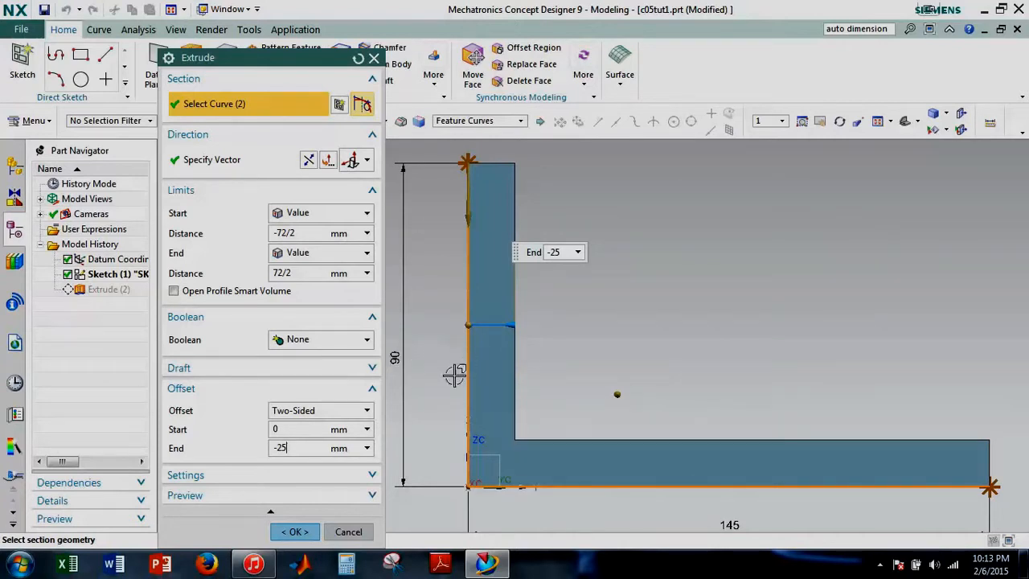
pyautogui.click(295, 532)
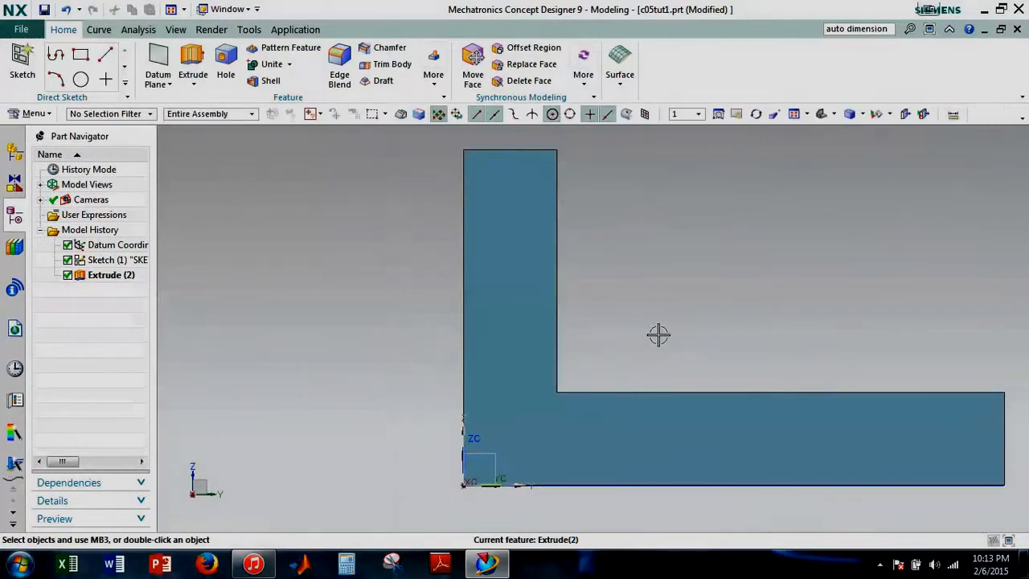
# Inspect the L-shaped solid in wireframe and return the display to shaded with edges
pyautogui.moveTo(658, 335); pyautogui.dragTo(682, 352, button='middle')
pyautogui.rightClick(725, 275)
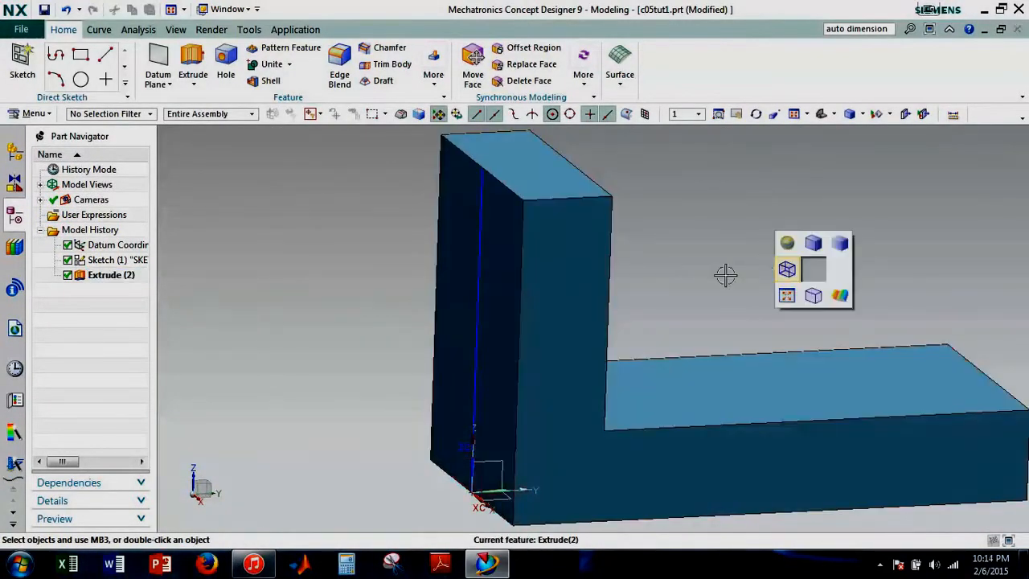
pyautogui.moveTo(725, 275); pyautogui.dragTo(722, 276, button='right')
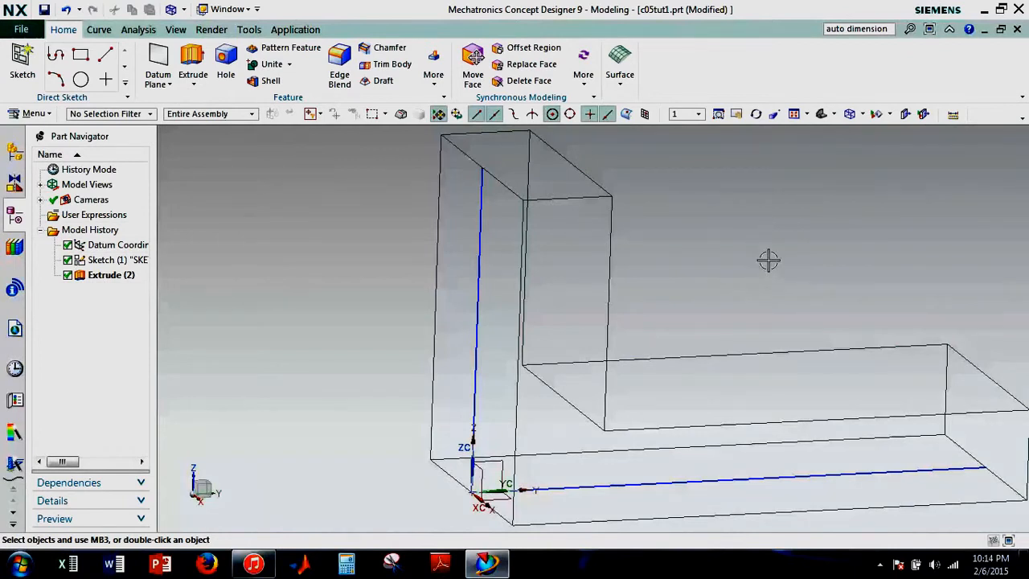
pyautogui.moveTo(751, 271)
pyautogui.mouseDown(button='right')
pyautogui.moveTo(778, 238)
pyautogui.moveTo(749, 241)
pyautogui.mouseUp(button='right')
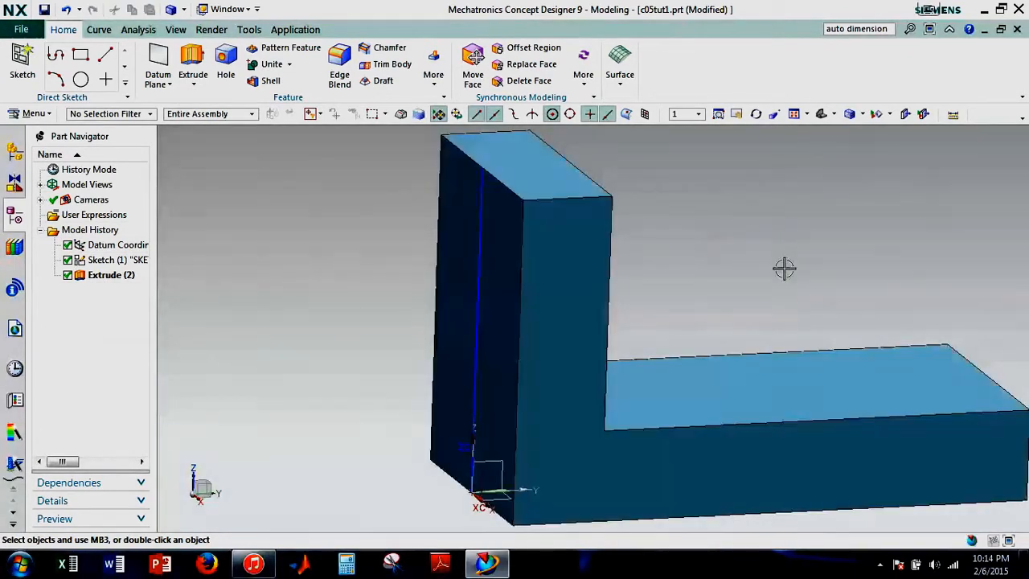
pyautogui.keyDown('shift'); pyautogui.moveTo(838, 257); pyautogui.dragTo(678, 260, button='middle'); pyautogui.keyUp('shift')
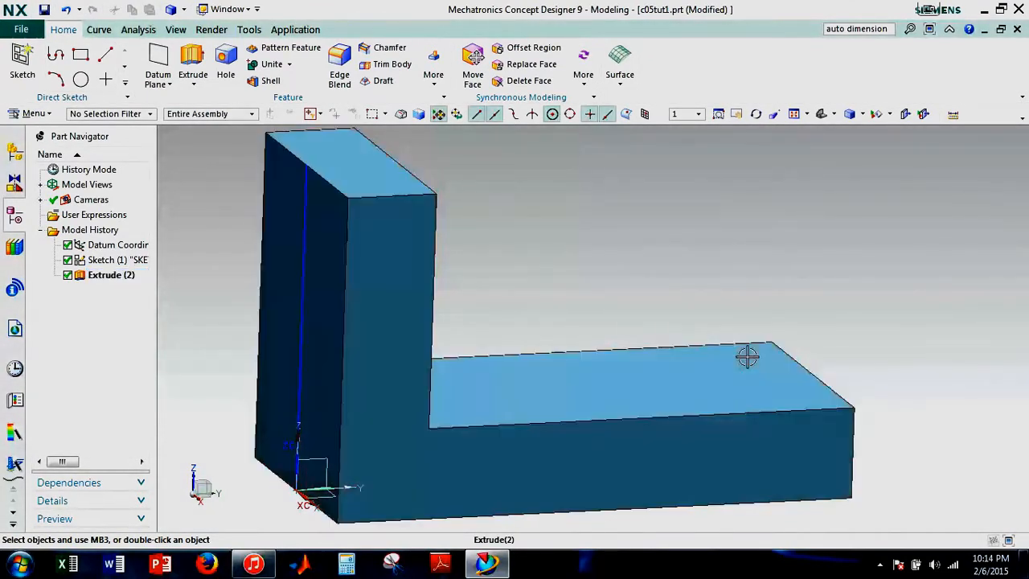
# Create a new On Plane sketch on the L-shaped side face of the solid body
pyautogui.press('Home')
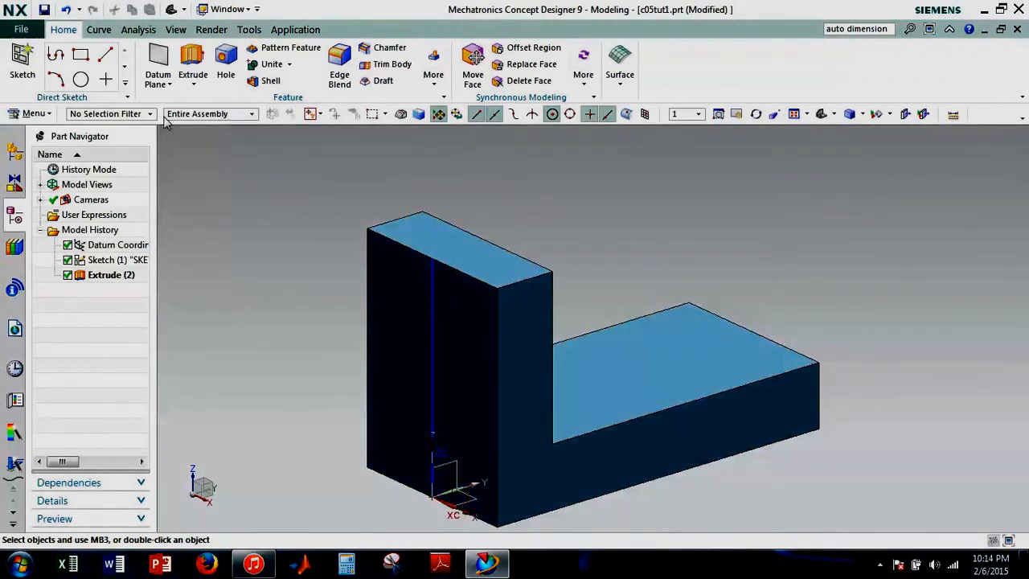
pyautogui.click(23, 61)
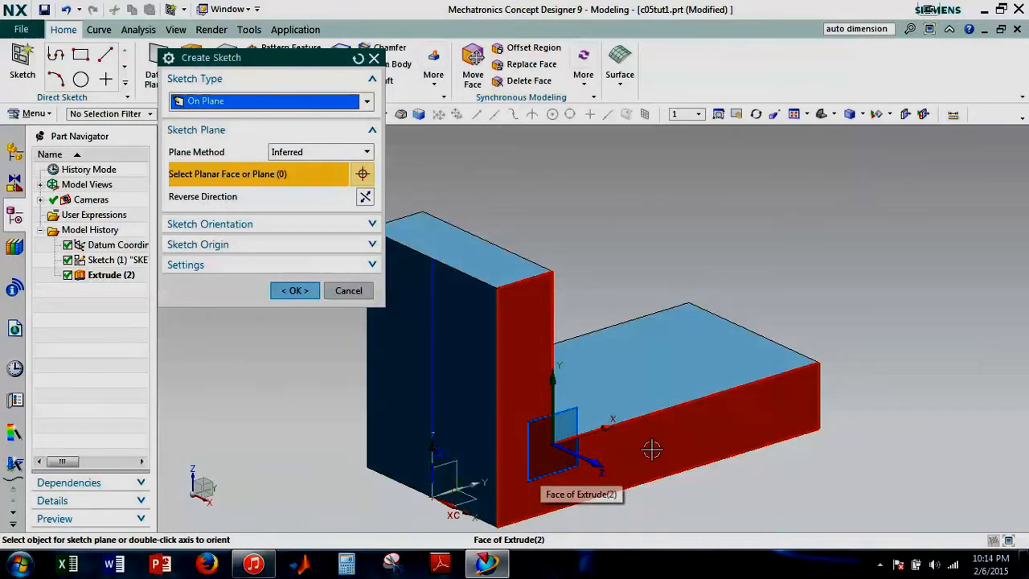
pyautogui.click(517, 510)
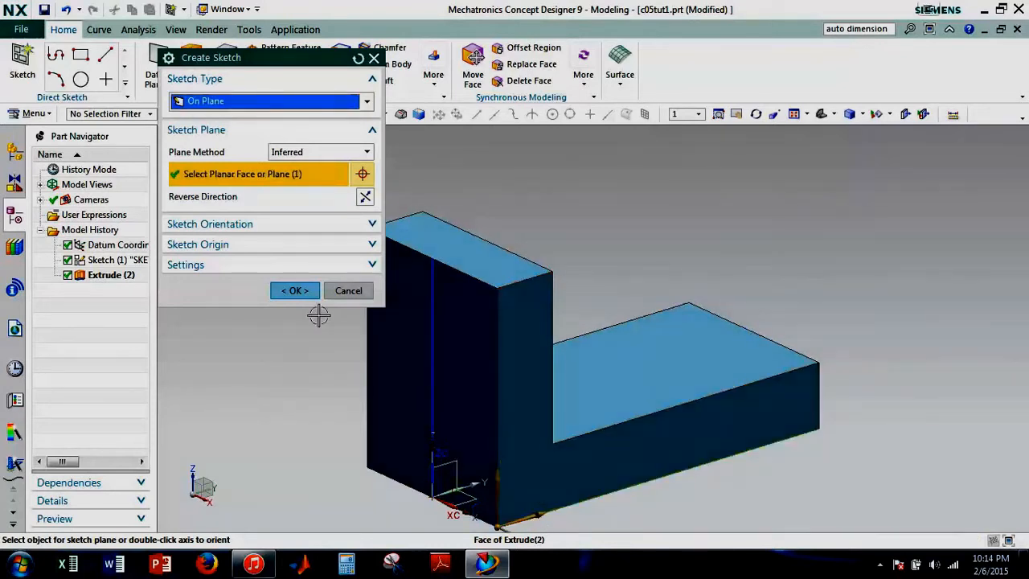
pyautogui.click(294, 291)
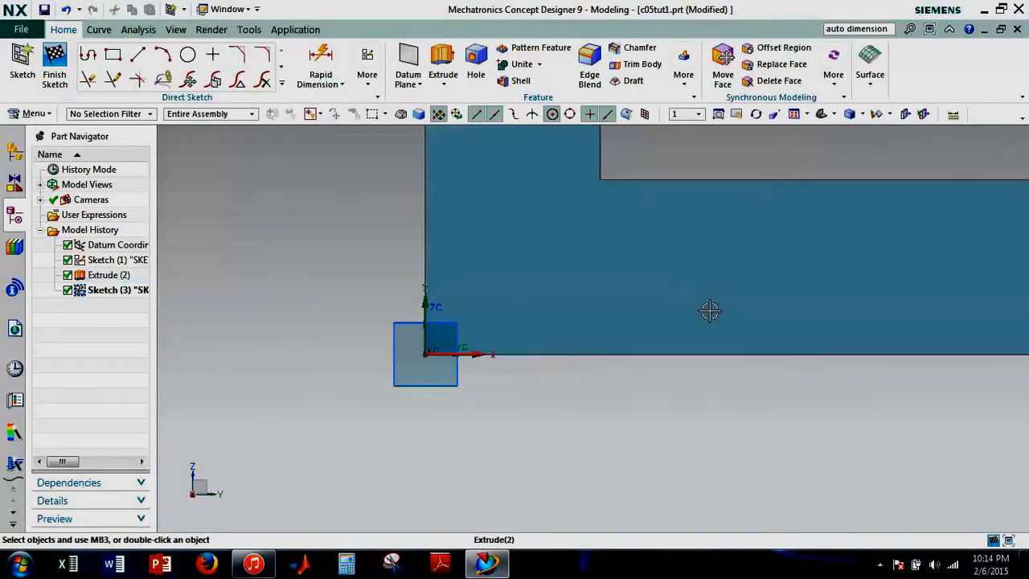
# Draw a two-point rectangle from the sketch origin, lying along the lower edge of the L-shaped face
pyautogui.click(112, 54)
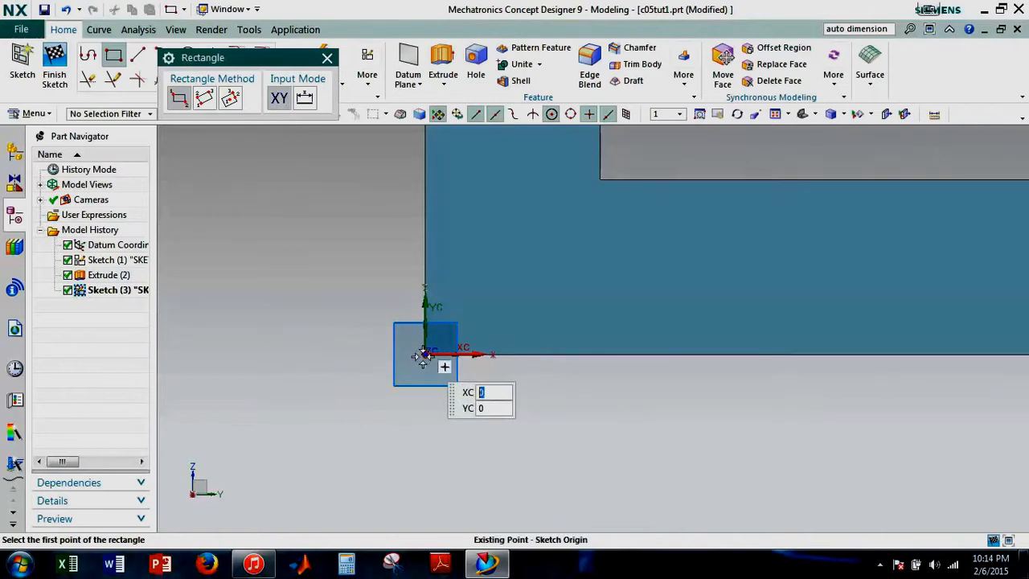
pyautogui.click(423, 356)
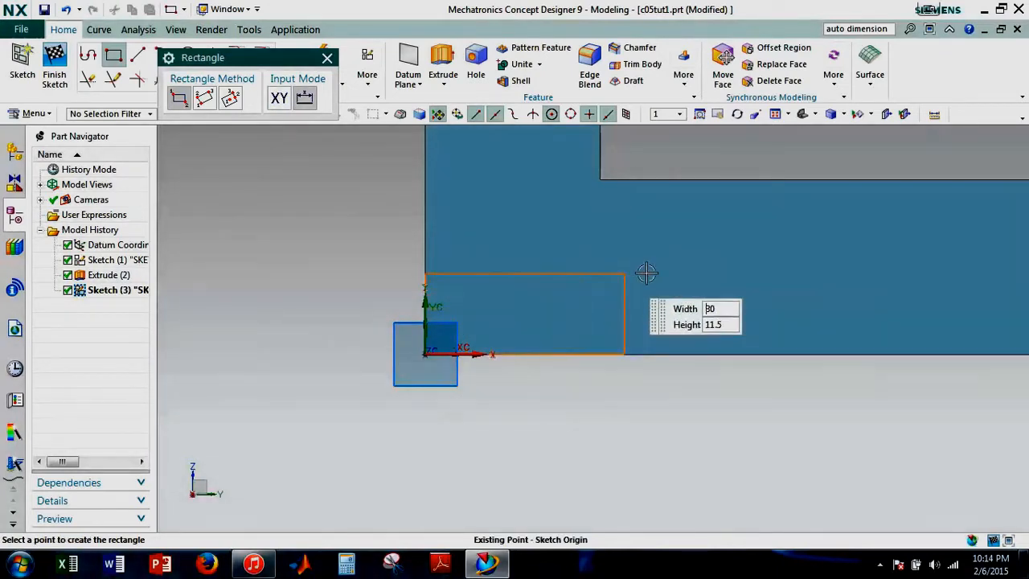
pyautogui.click(995, 242)
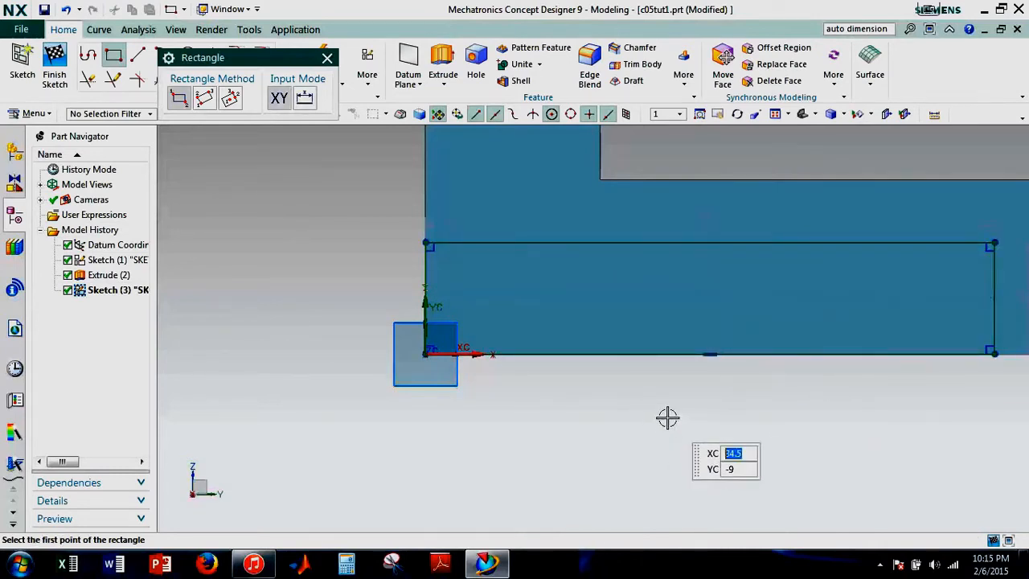
# Dimension the rectangle's length with a rapid dimension placed below its lower edge
pyautogui.press('Escape')
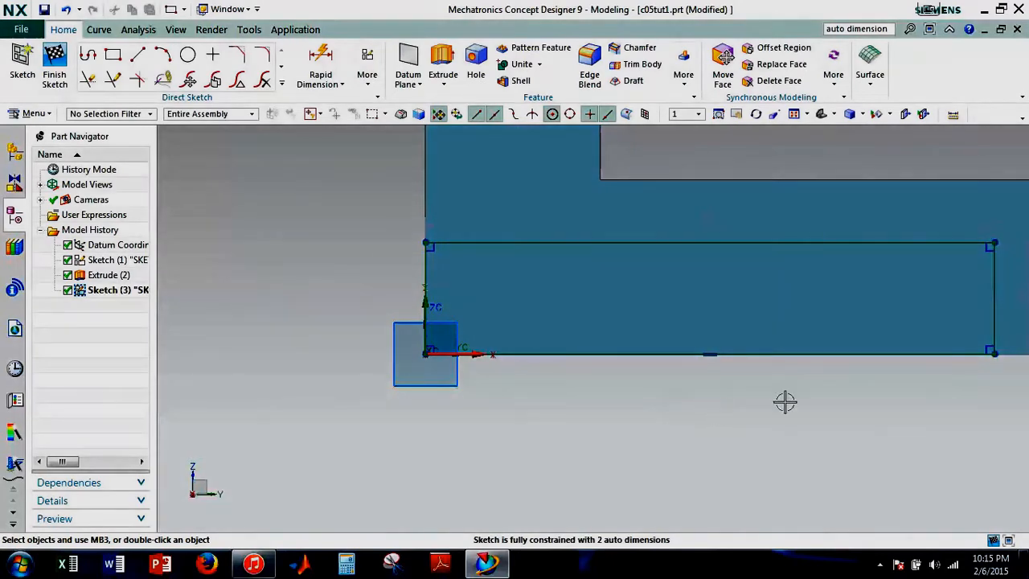
pyautogui.keyDown('shift'); pyautogui.moveTo(845, 390); pyautogui.dragTo(722, 394, button='middle'); pyautogui.keyUp('shift')
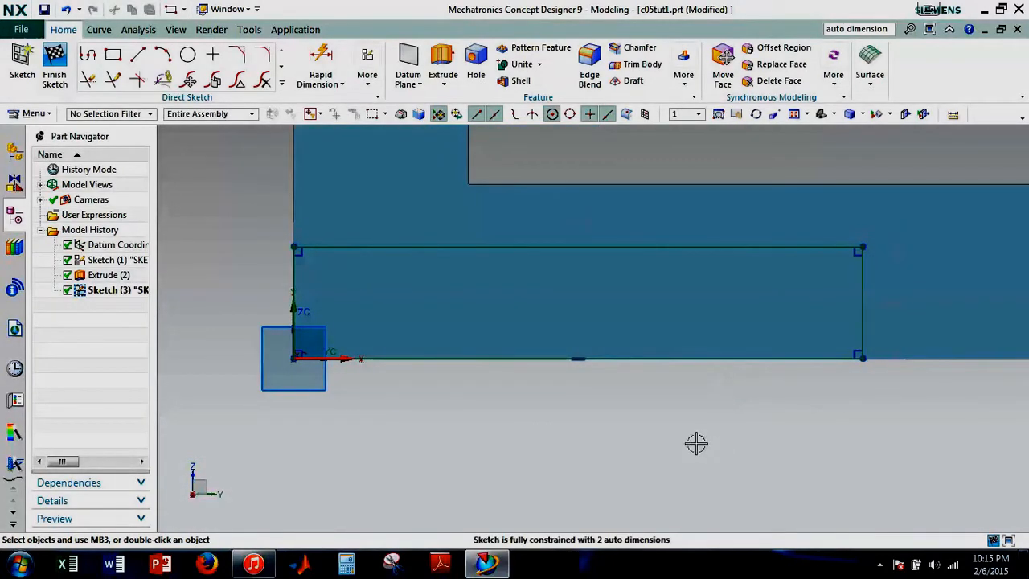
pyautogui.press('d')
pyautogui.click(600, 359)
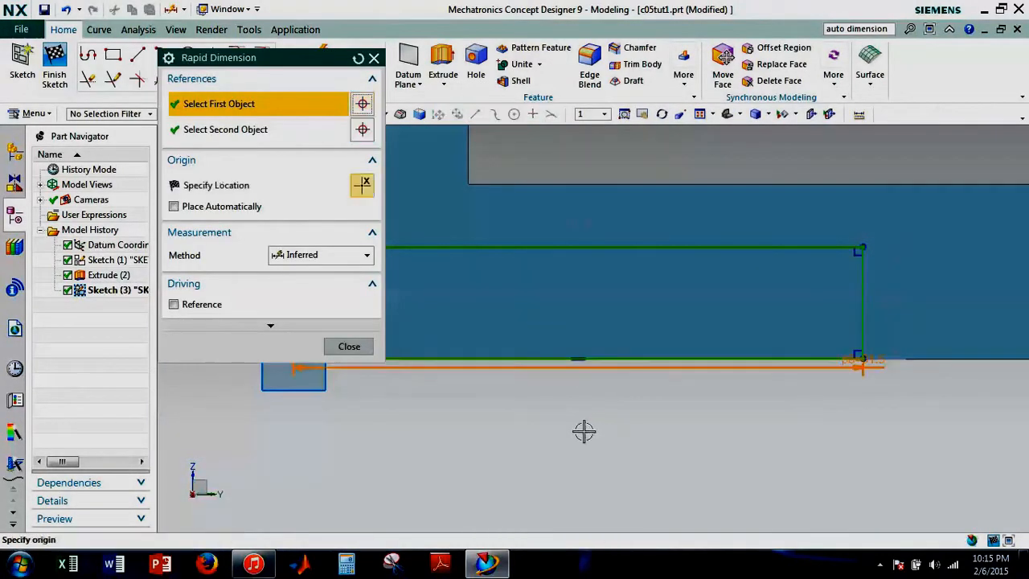
pyautogui.click(572, 425)
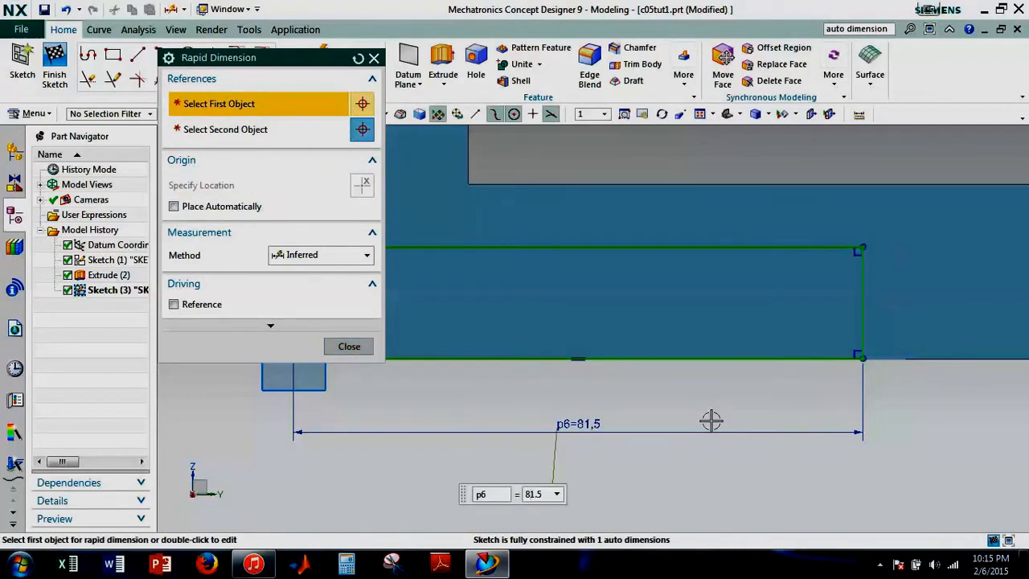
pyautogui.press('Escape')
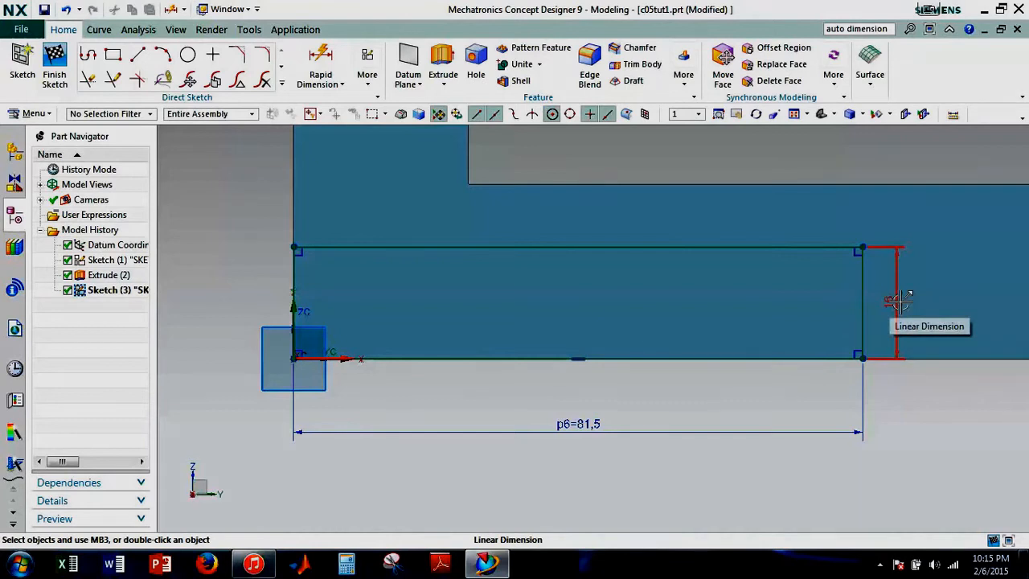
# Turn off Continuous Auto Dimensioning and delete the automatic height dimension beside the rectangle
pyautogui.click(368, 64)
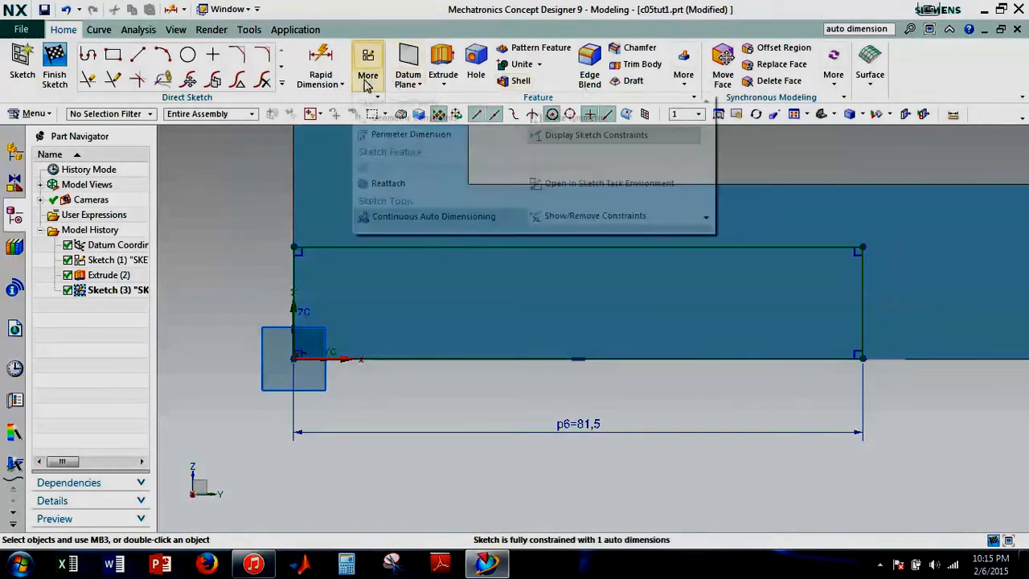
pyautogui.click(479, 215)
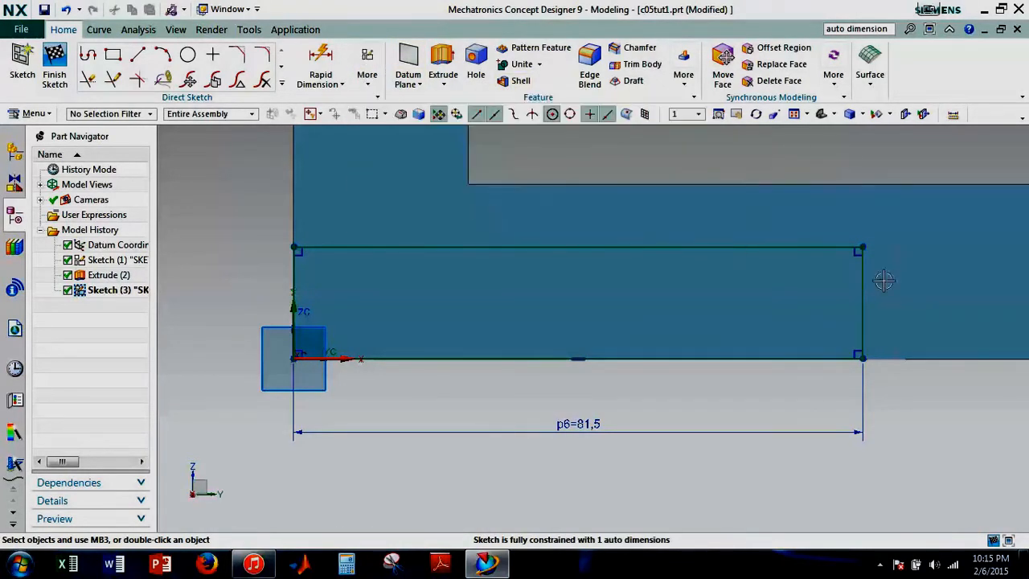
pyautogui.click(895, 303)
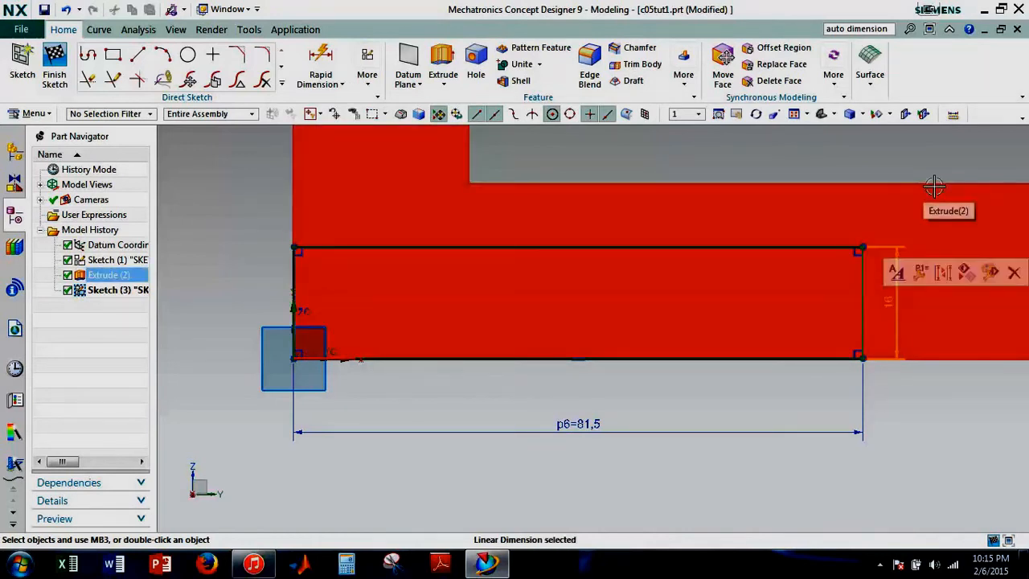
pyautogui.press('Delete')
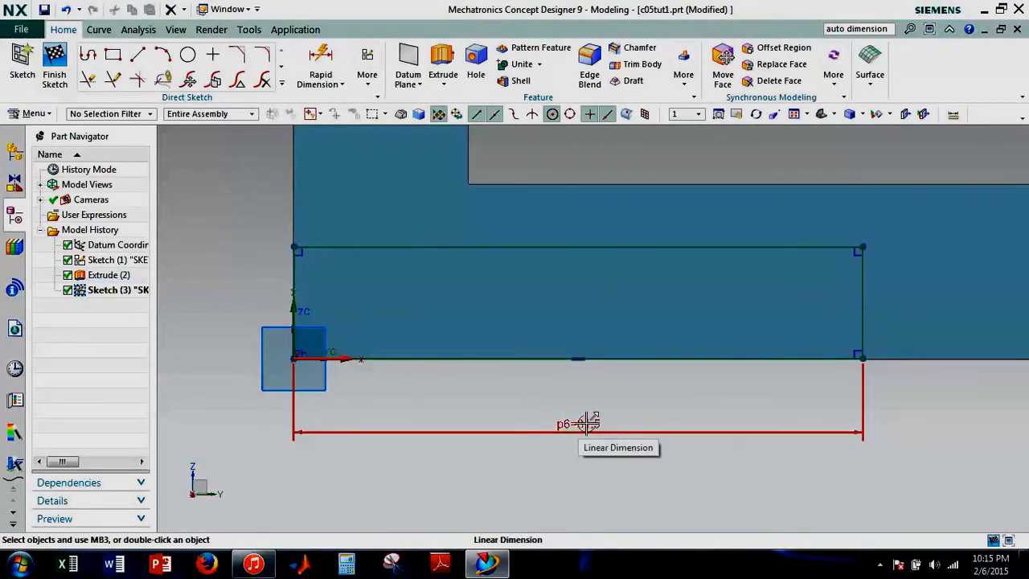
# Set the rectangle's horizontal length dimension to 72 mm
pyautogui.click(591, 424)
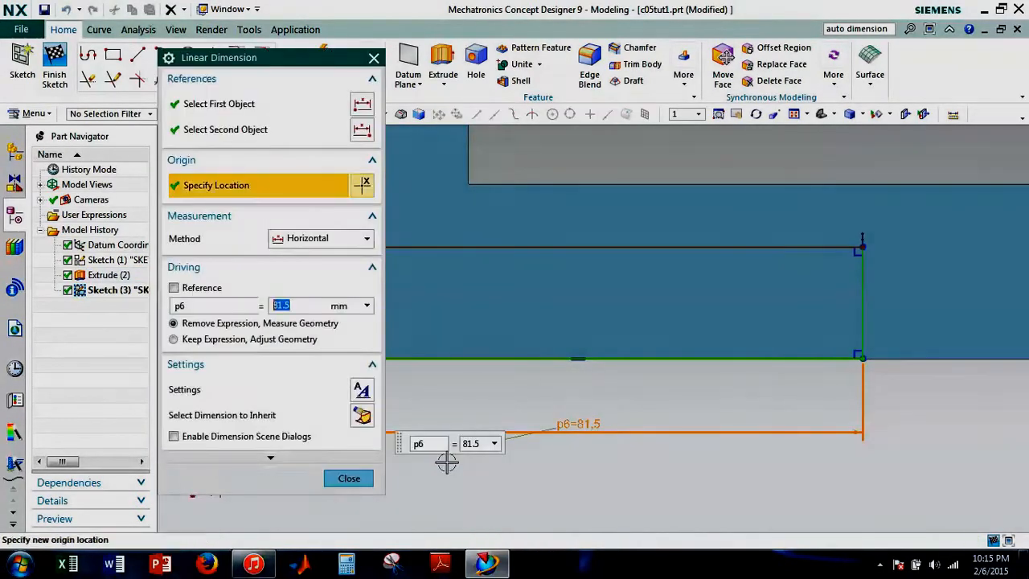
pyautogui.write('72')
pyautogui.press('Return')
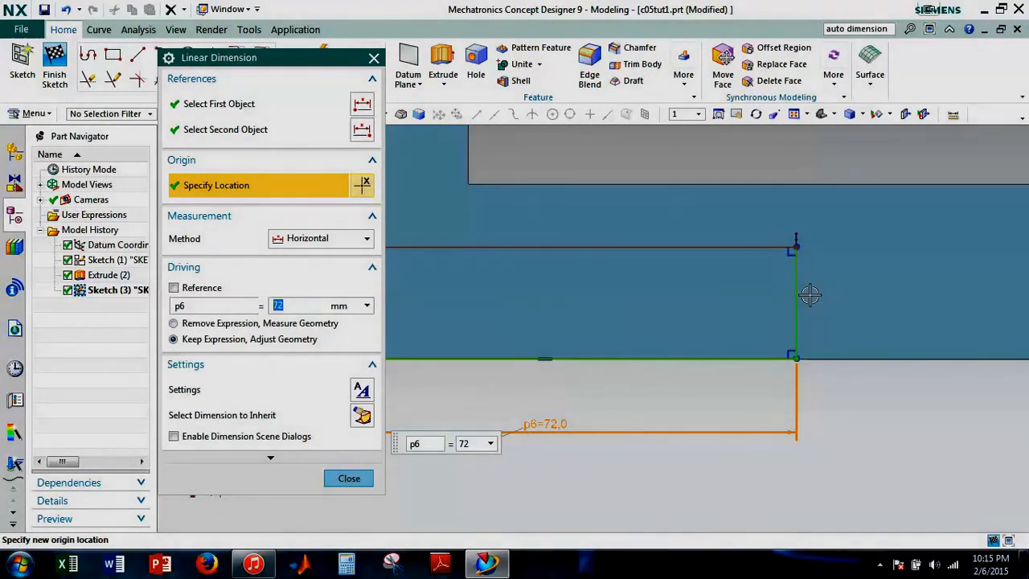
pyautogui.press('Escape')
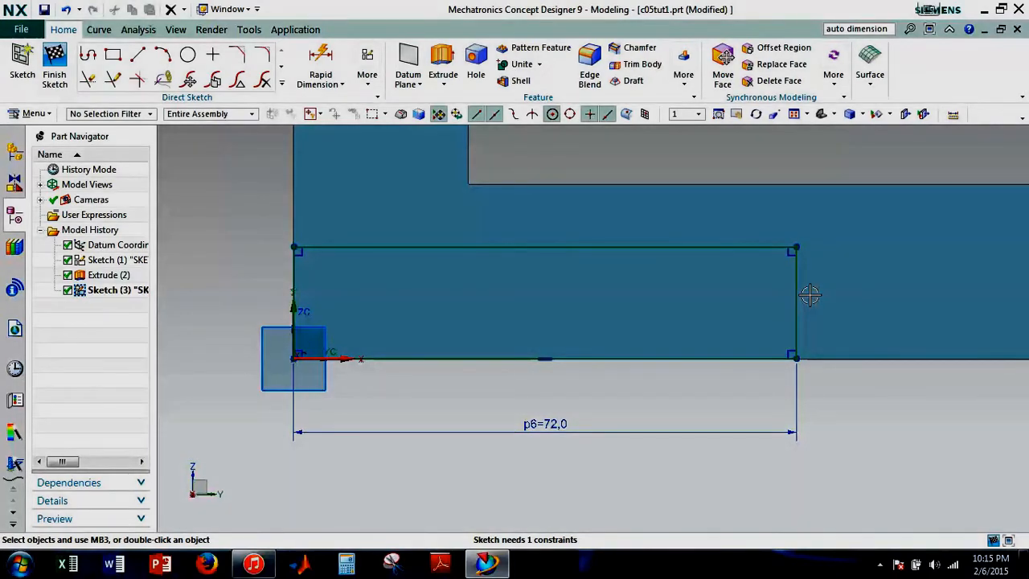
# Dimension the rectangle's short end edge with a rapid dimension and set its height to 6 mm
pyautogui.press('d')
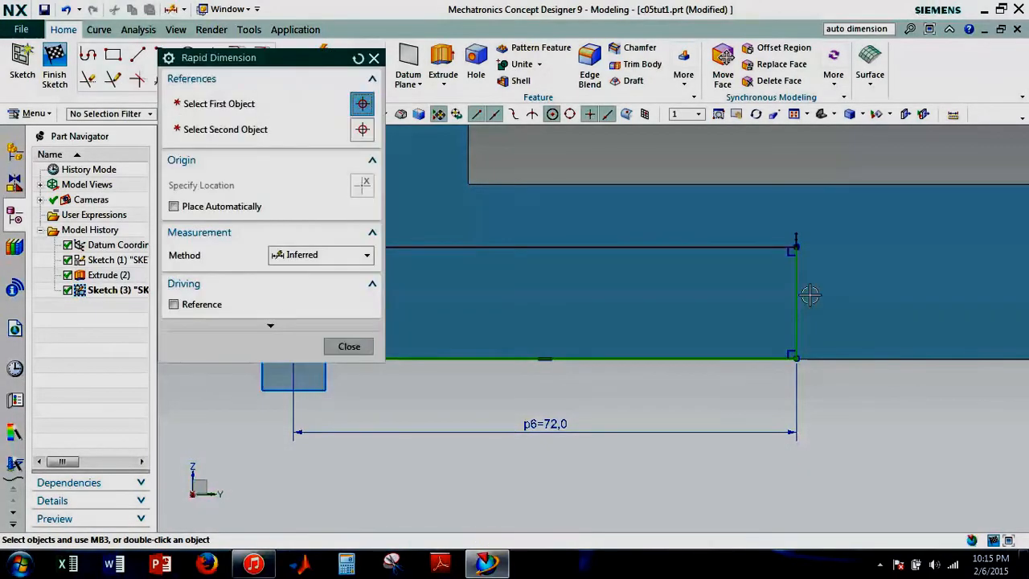
pyautogui.click(799, 297)
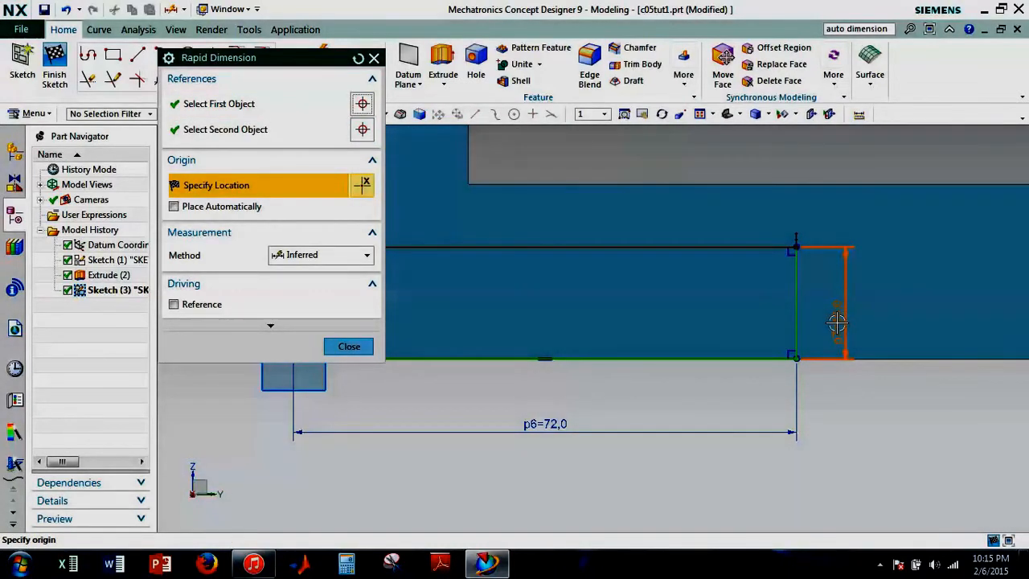
pyautogui.click(837, 322)
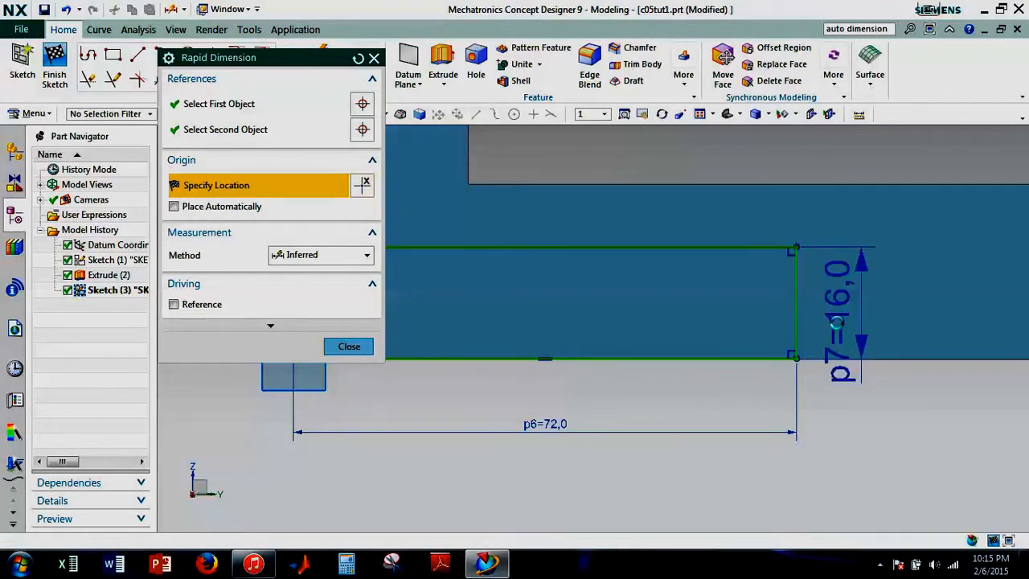
pyautogui.write('6')
pyautogui.press('Return')
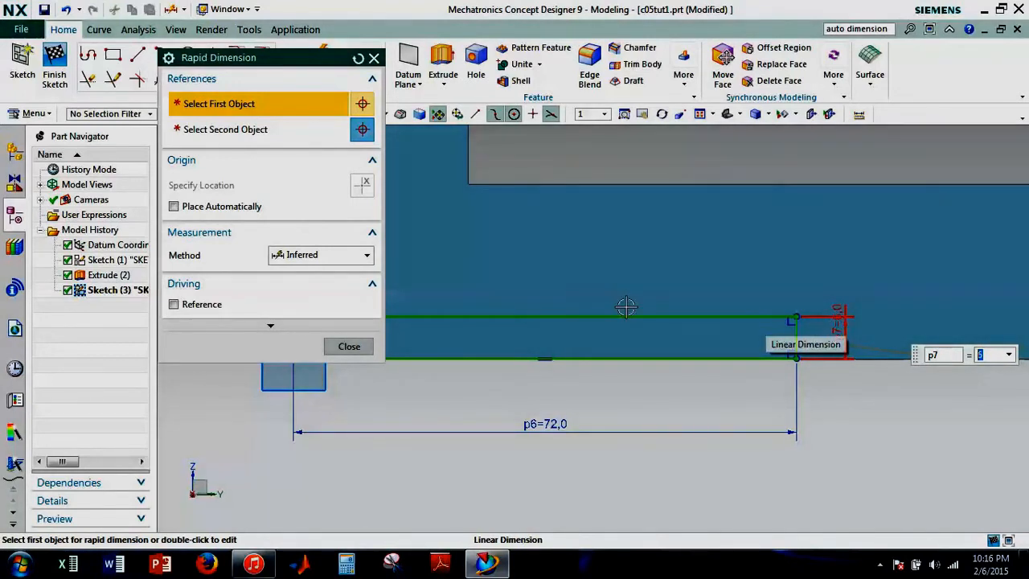
pyautogui.click(347, 345)
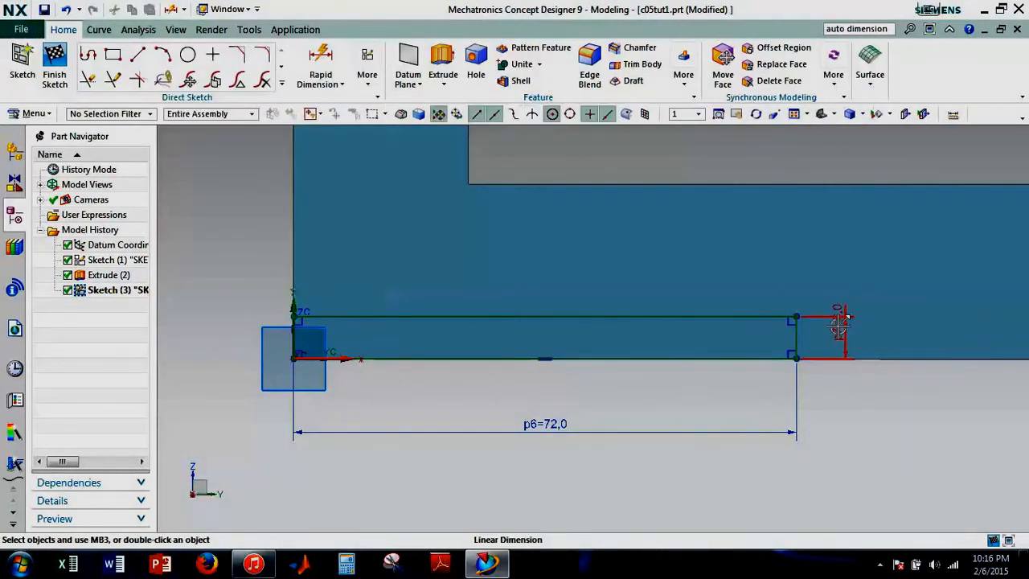
# Reposition the rectangle's length and height dimensions so they read clearly, and finish the sketch
pyautogui.moveTo(845, 319); pyautogui.dragTo(828, 275)
pyautogui.moveTo(544, 415); pyautogui.dragTo(588, 385)
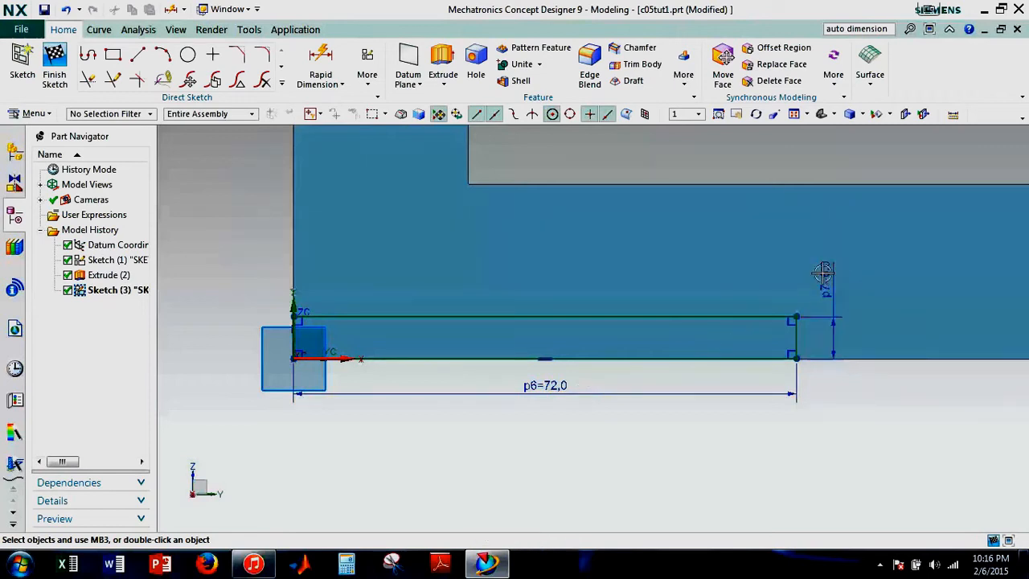
pyautogui.moveTo(829, 271)
pyautogui.mouseDown()
pyautogui.moveTo(814, 272)
pyautogui.moveTo(827, 272)
pyautogui.moveTo(826, 340)
pyautogui.moveTo(836, 341)
pyautogui.moveTo(831, 283)
pyautogui.mouseUp()
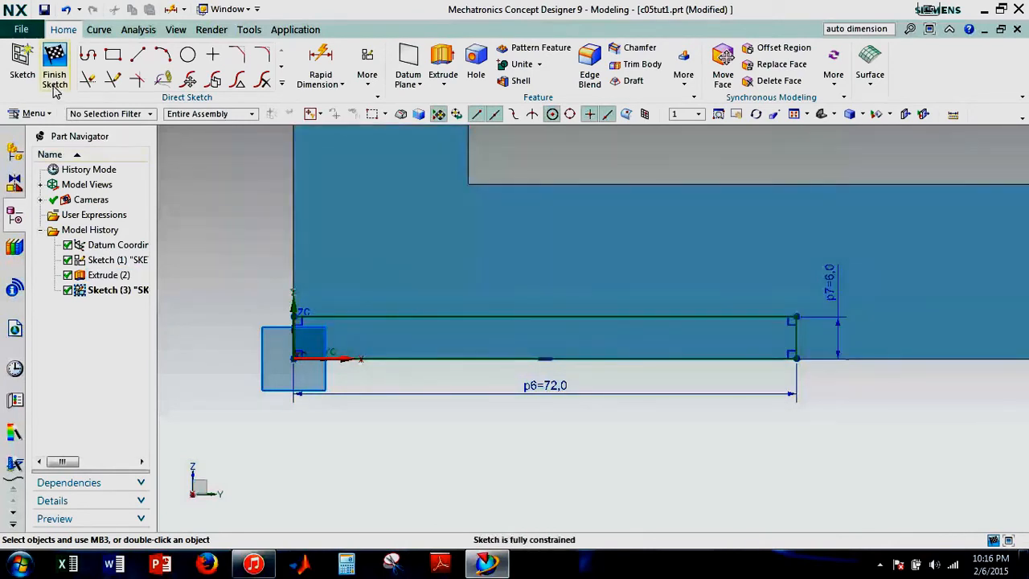
pyautogui.moveTo(654, 386)
pyautogui.mouseDown(button='middle')
pyautogui.moveTo(661, 395)
pyautogui.moveTo(634, 395)
pyautogui.moveTo(648, 398)
pyautogui.mouseUp(button='middle')
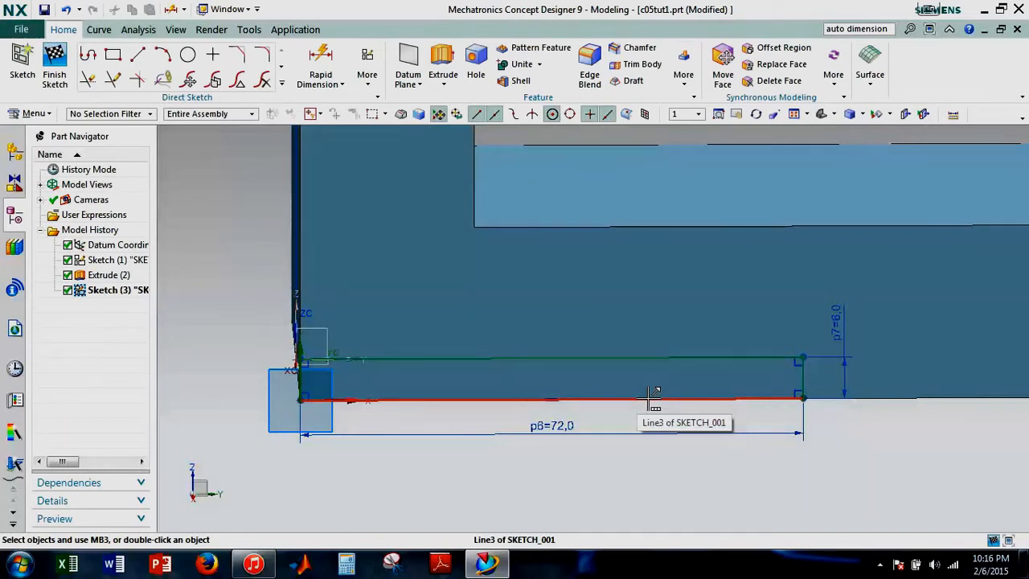
pyautogui.press('F8')
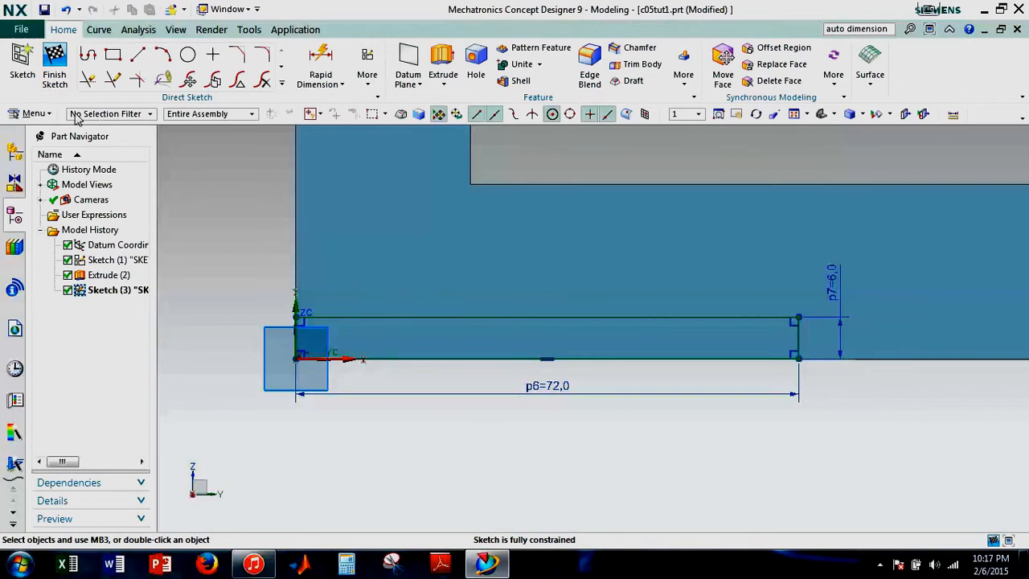
pyautogui.click(58, 79)
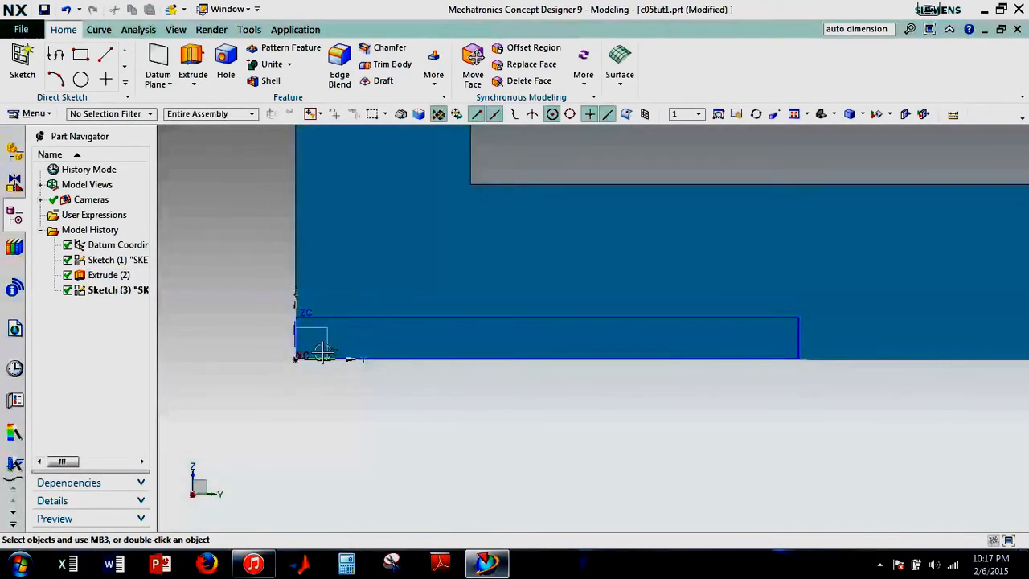
# Extrude the 72 by 6 mm rectangle from 0 to an end distance of -50 mm, using the Inferred Boolean
pyautogui.scroll(6, 284, 340)
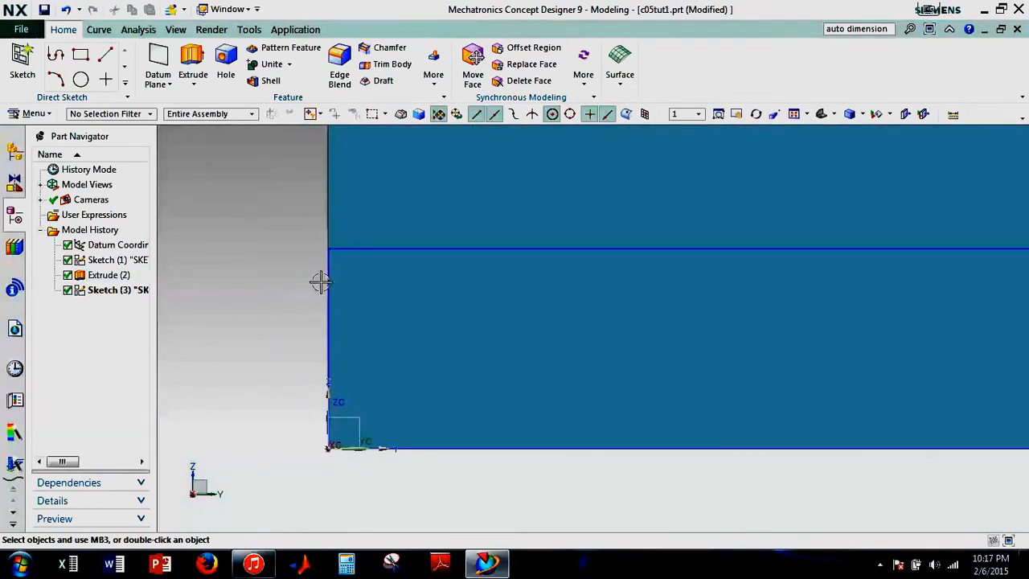
pyautogui.scroll(-6, 483, 458)
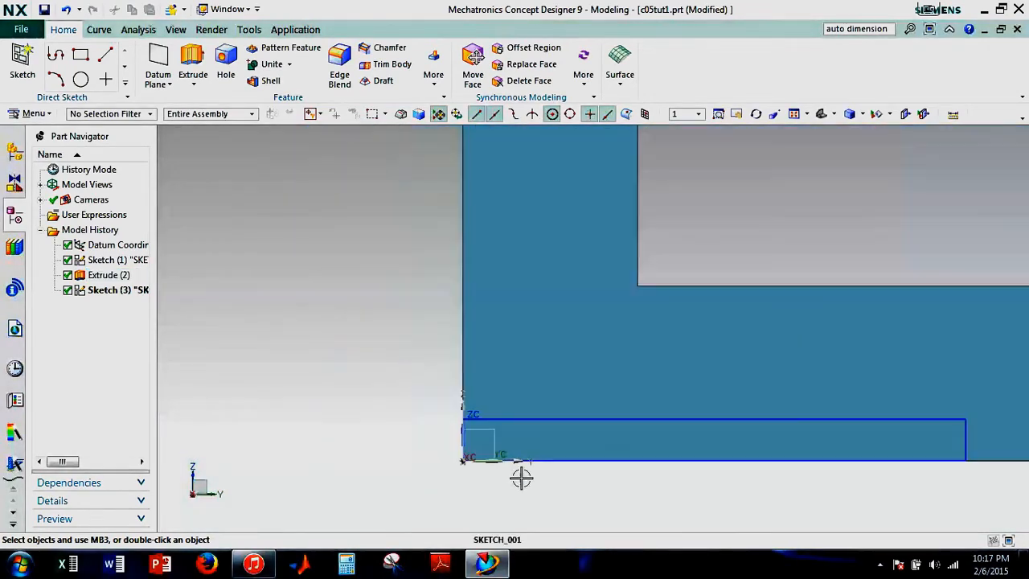
pyautogui.moveTo(632, 496); pyautogui.dragTo(649, 500, button='middle')
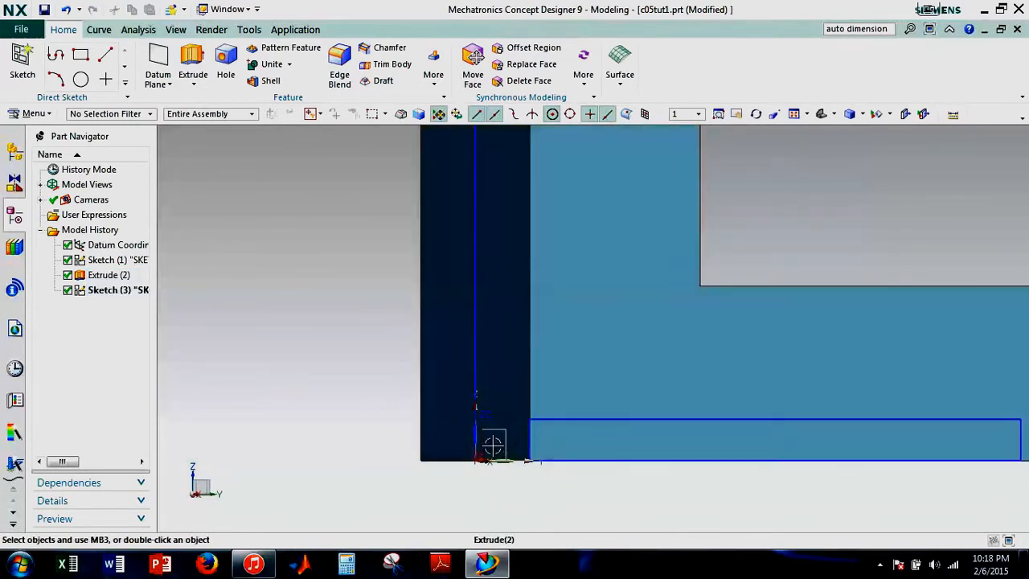
pyautogui.scroll(-4, 638, 513)
pyautogui.keyDown('shift'); pyautogui.moveTo(720, 530); pyautogui.dragTo(603, 424, button='middle'); pyautogui.keyUp('shift')
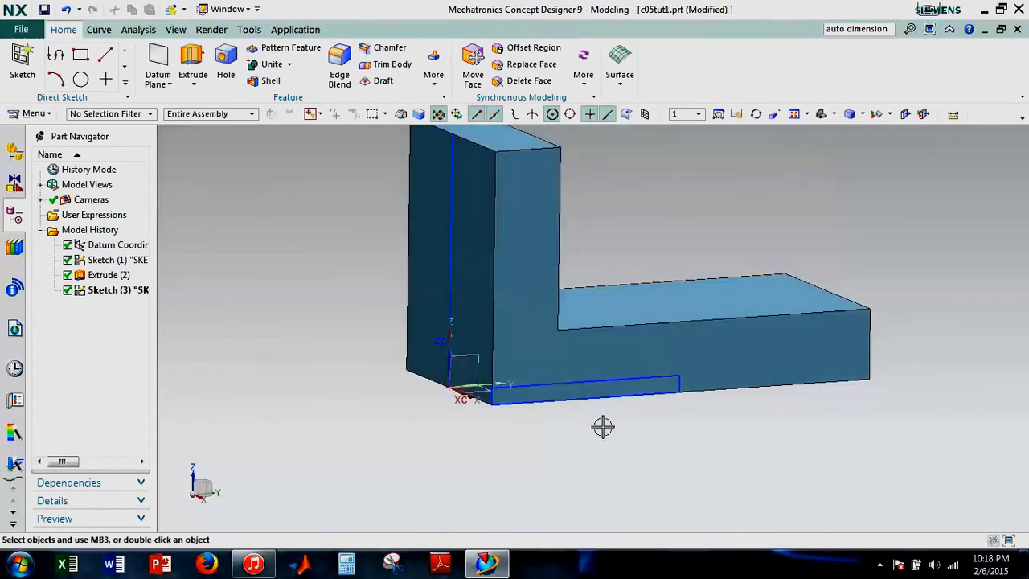
pyautogui.keyDown('shift'); pyautogui.moveTo(616, 421); pyautogui.dragTo(587, 474, button='middle'); pyautogui.keyUp('shift')
pyautogui.scroll(2, 587, 475)
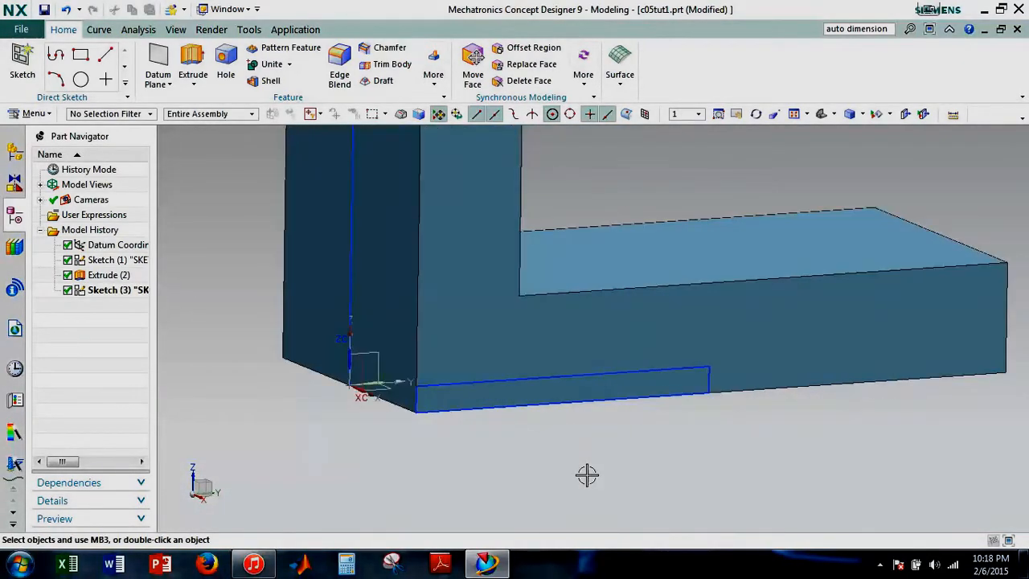
pyautogui.press('x')
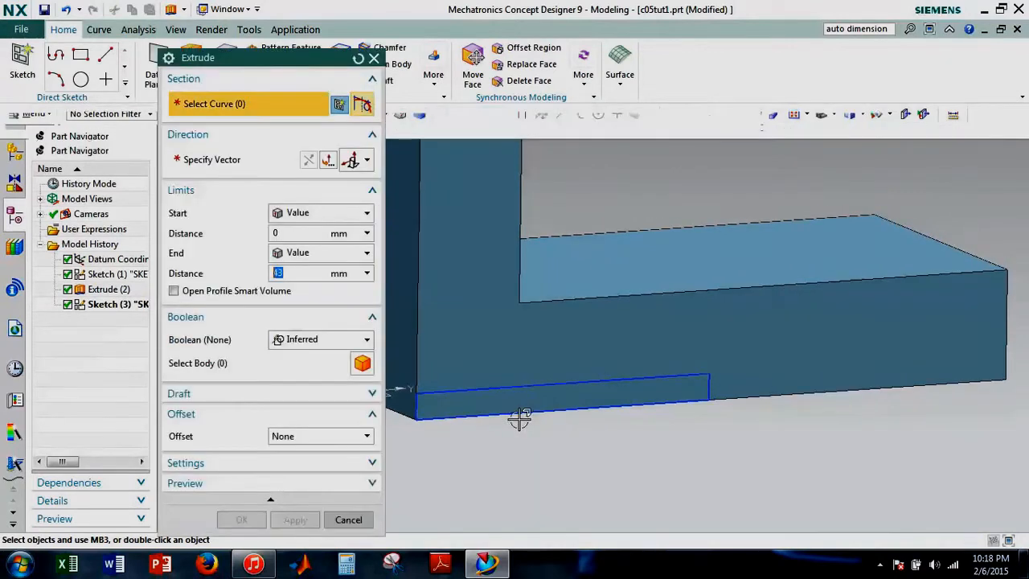
pyautogui.click(518, 387)
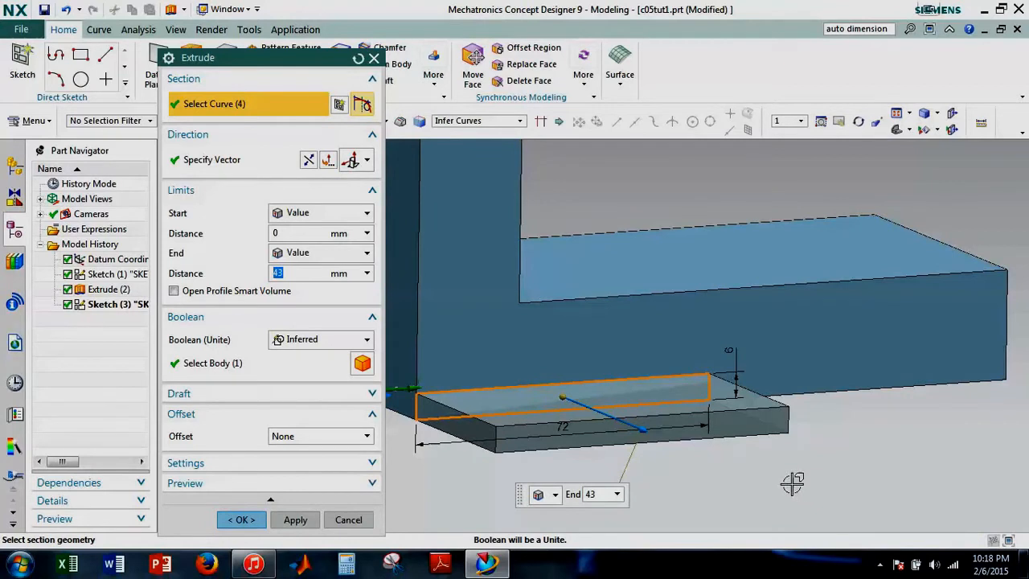
pyautogui.moveTo(783, 480); pyautogui.dragTo(816, 488, button='middle')
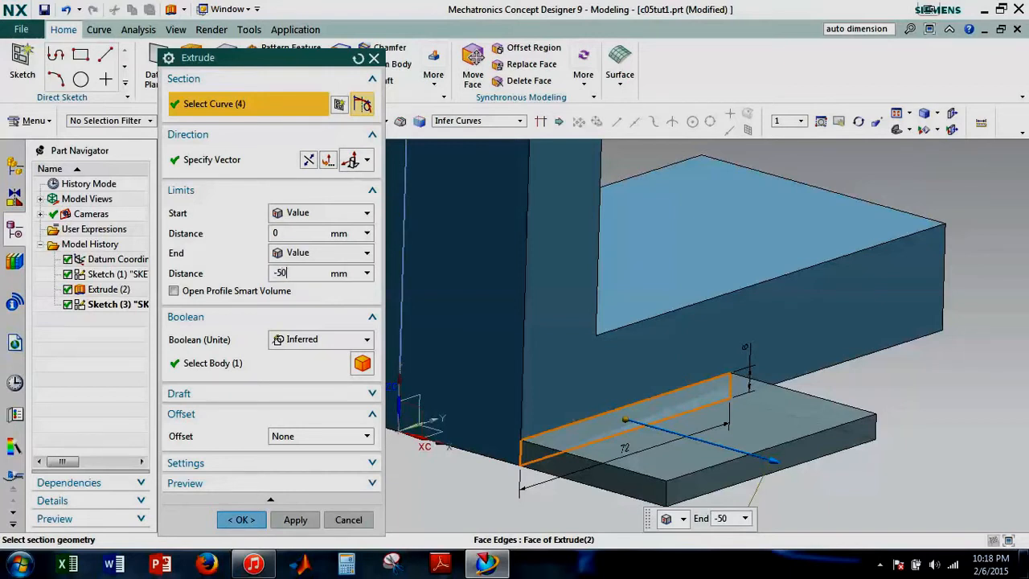
pyautogui.click(244, 519)
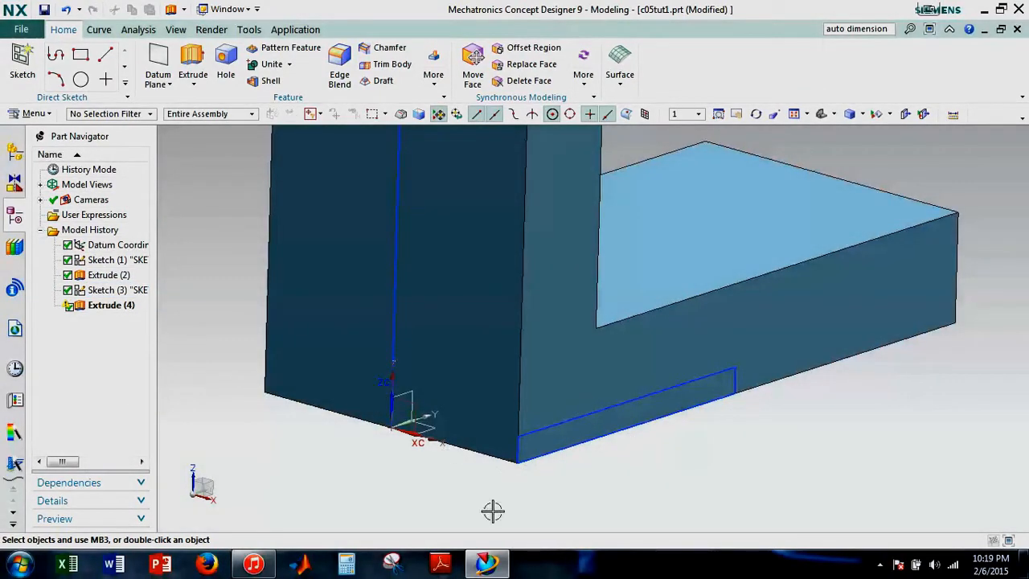
# Edit the extrude made from the 72 by 6 mm rectangle and change its Boolean to Subtract from the L-shaped body
pyautogui.moveTo(681, 450); pyautogui.dragTo(678, 428, button='middle')
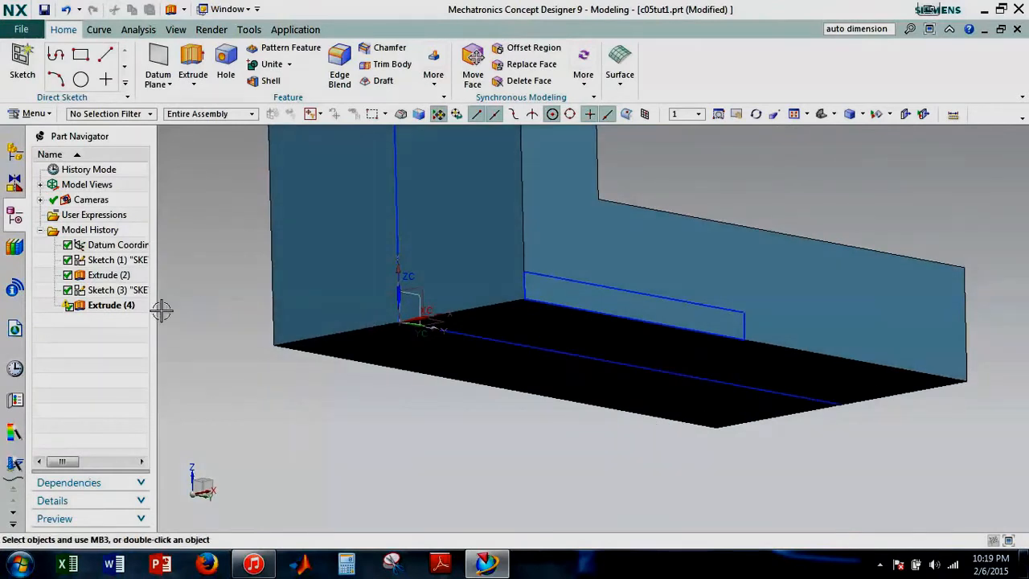
pyautogui.doubleClick(111, 304)
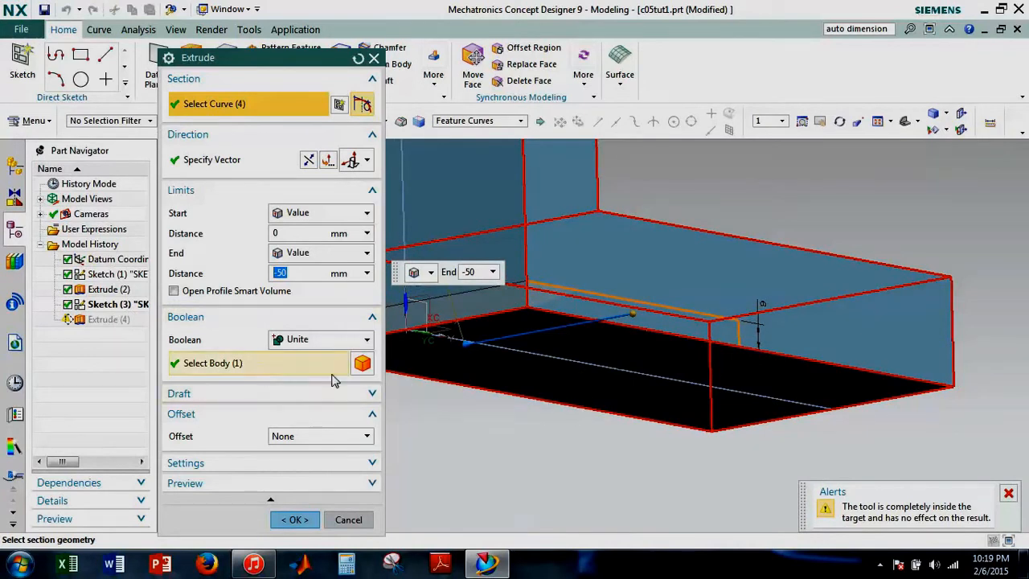
pyautogui.moveTo(535, 377); pyautogui.dragTo(551, 388, button='middle')
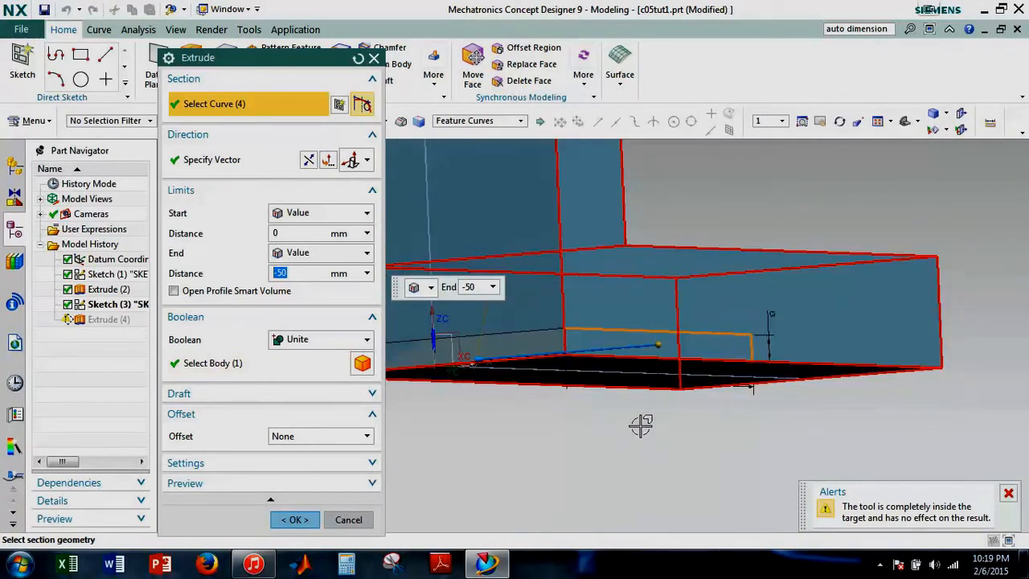
pyautogui.moveTo(662, 394); pyautogui.dragTo(664, 412, button='middle')
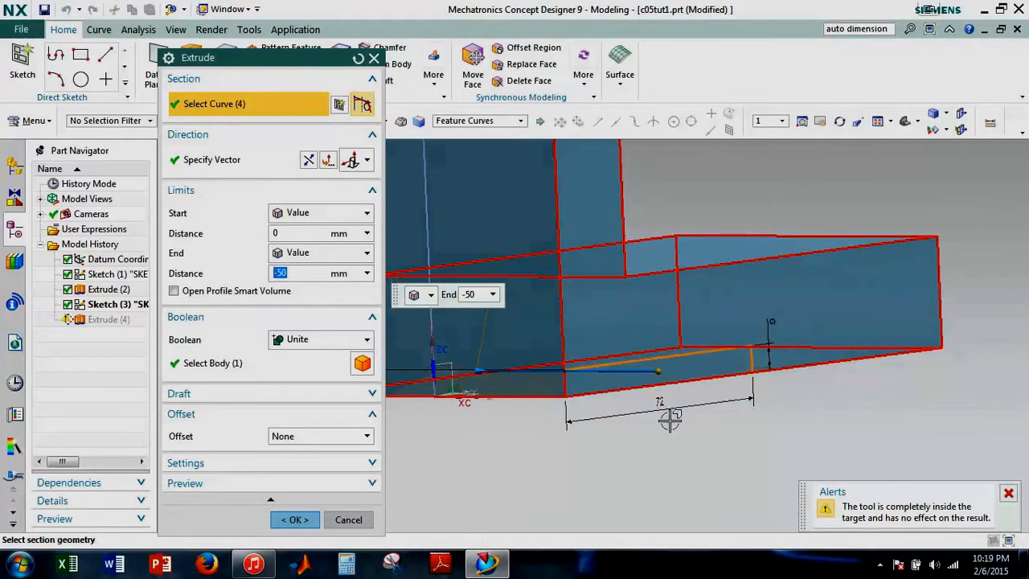
pyautogui.middleClick(668, 421)
pyautogui.doubleClick(126, 312)
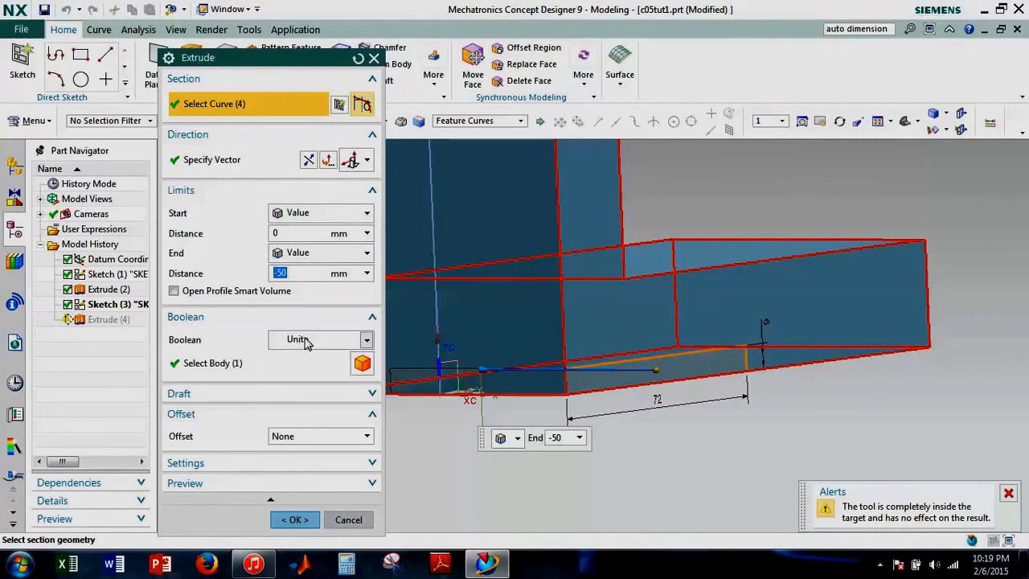
pyautogui.click(366, 339)
pyautogui.click(313, 384)
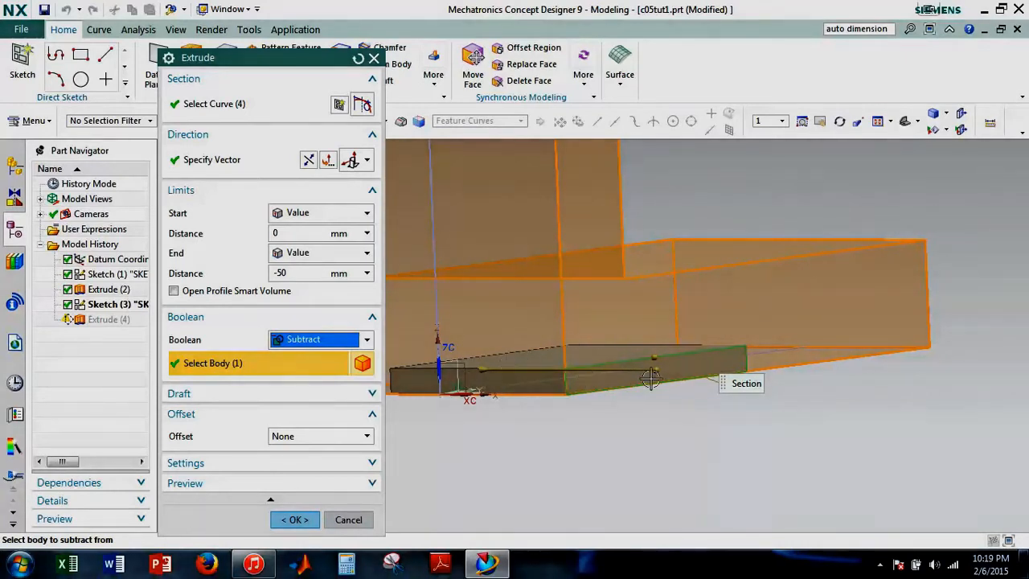
pyautogui.click(294, 519)
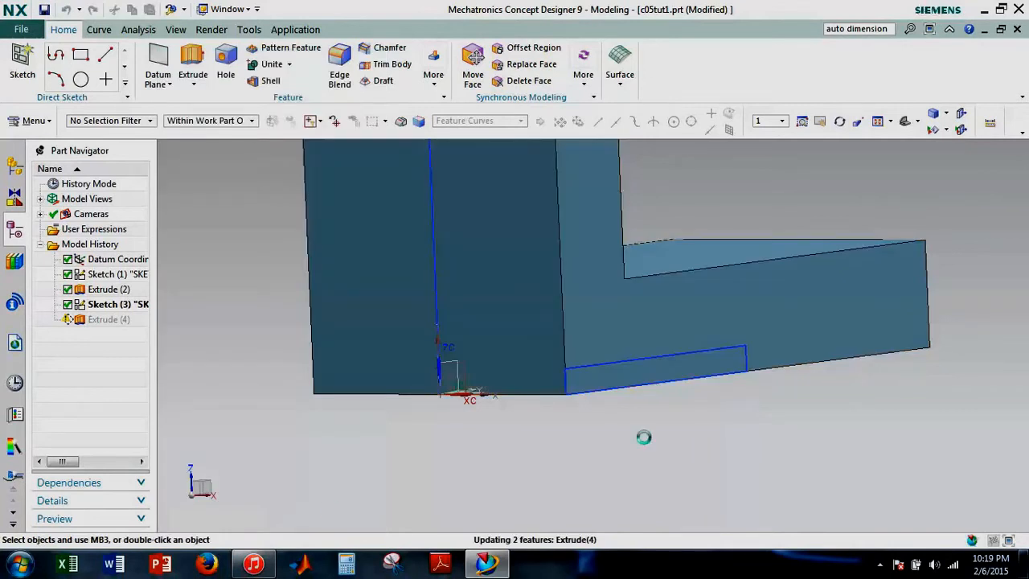
# Create a sketch on the upper planar face of the L-body's horizontal leg
pyautogui.moveTo(662, 439); pyautogui.dragTo(656, 426, button='middle')
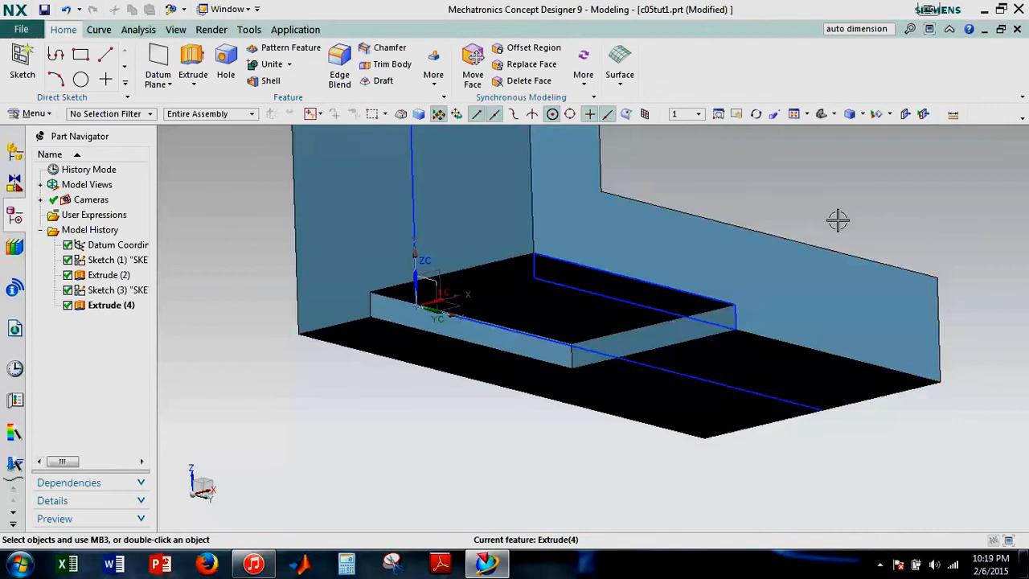
pyautogui.scroll(-3, 721, 205)
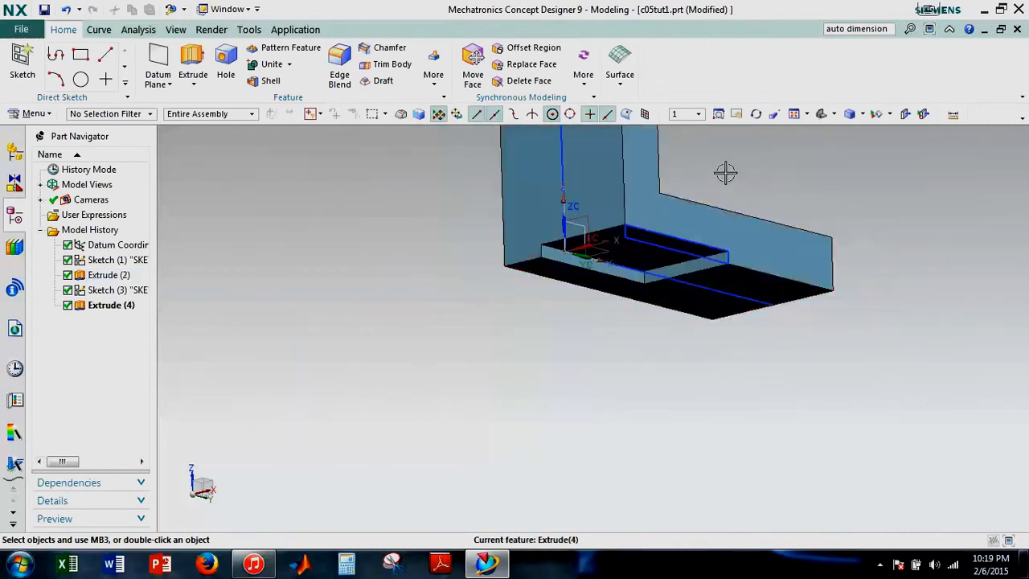
pyautogui.keyDown('shift'); pyautogui.moveTo(709, 217); pyautogui.dragTo(700, 329, button='middle'); pyautogui.keyUp('shift')
pyautogui.moveTo(684, 293)
pyautogui.mouseDown(button='middle')
pyautogui.moveTo(659, 299)
pyautogui.moveTo(689, 282)
pyautogui.mouseUp(button='middle')
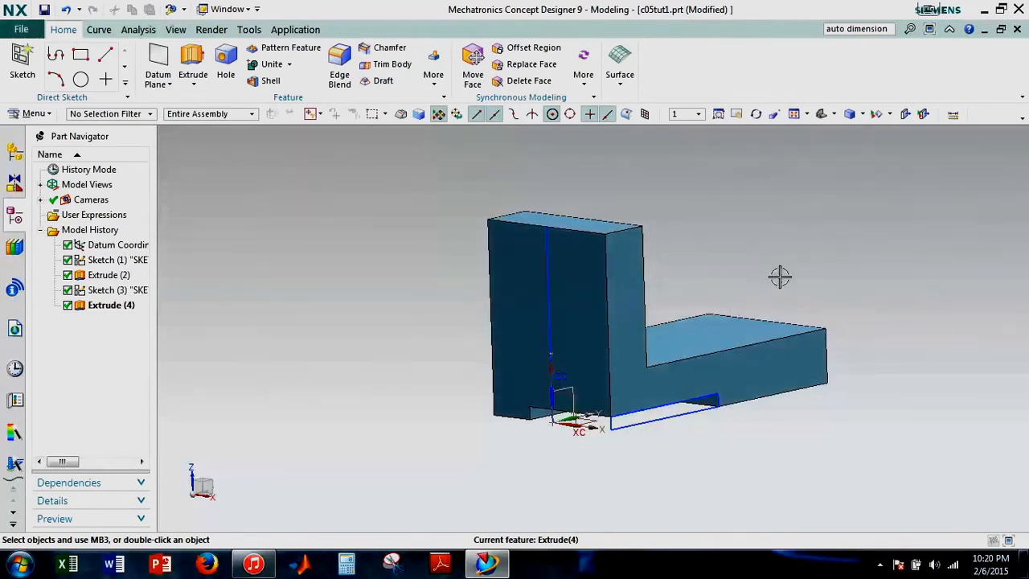
pyautogui.moveTo(780, 276)
pyautogui.mouseDown(button='middle')
pyautogui.moveTo(779, 292)
pyautogui.moveTo(772, 276)
pyautogui.mouseUp(button='middle')
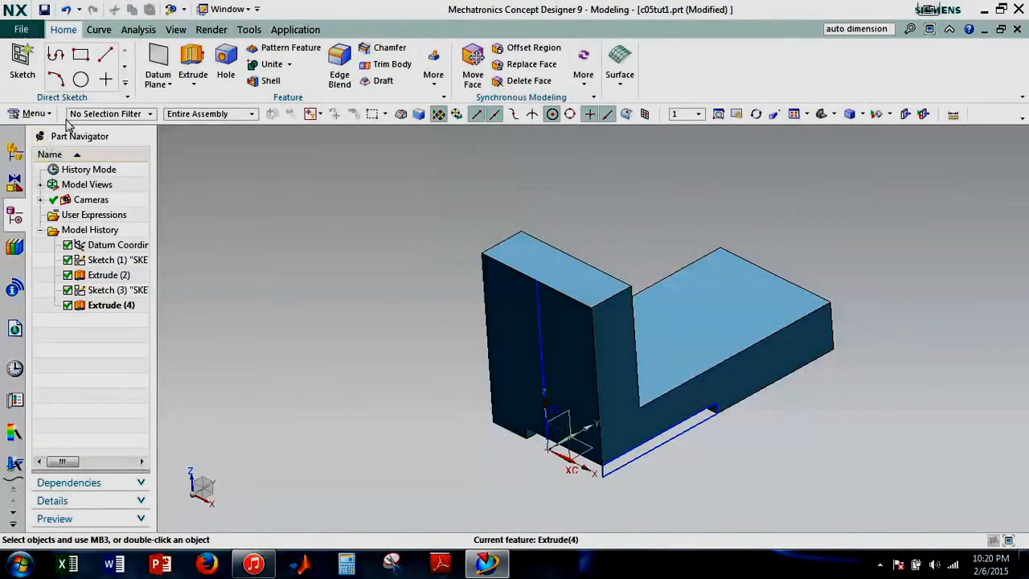
pyautogui.click(23, 60)
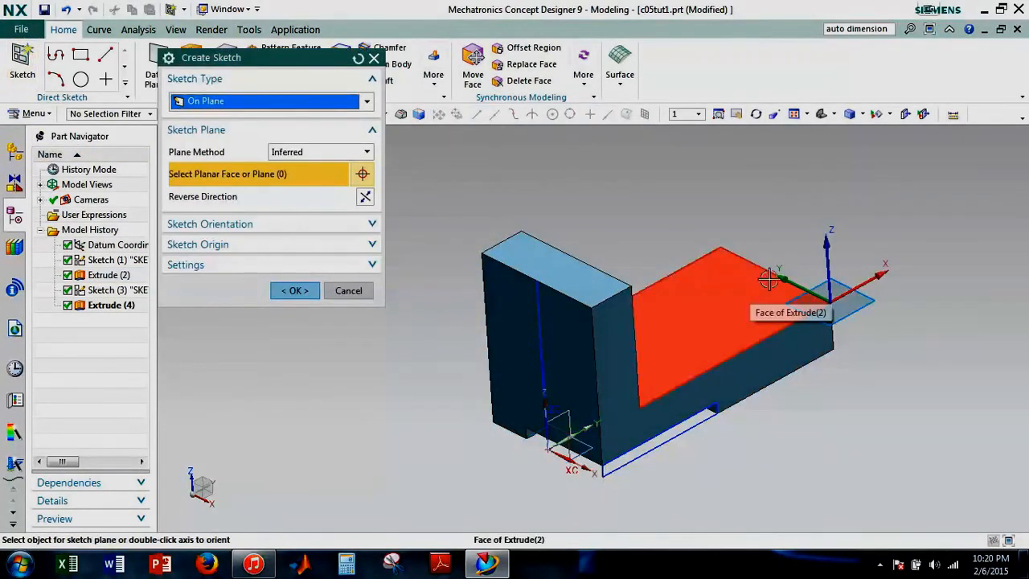
pyautogui.click(709, 269)
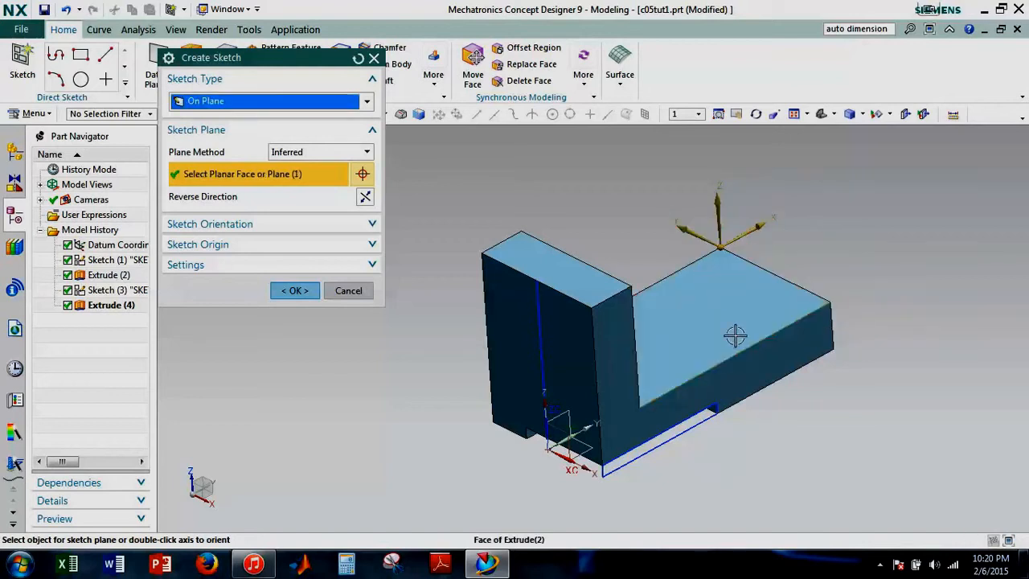
pyautogui.click(294, 290)
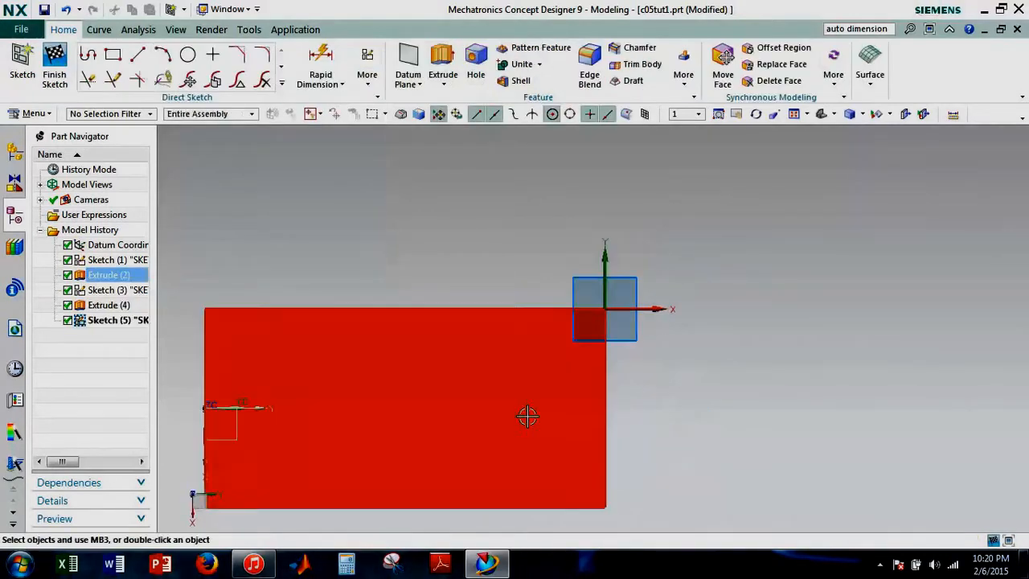
# Sketch a circle about 26 mm in diameter on the face, centred at about XC -66, YC -36
pyautogui.scroll(2, 527, 416)
pyautogui.keyDown('shift'); pyautogui.moveTo(730, 422); pyautogui.dragTo(744, 359, button='middle'); pyautogui.keyUp('shift')
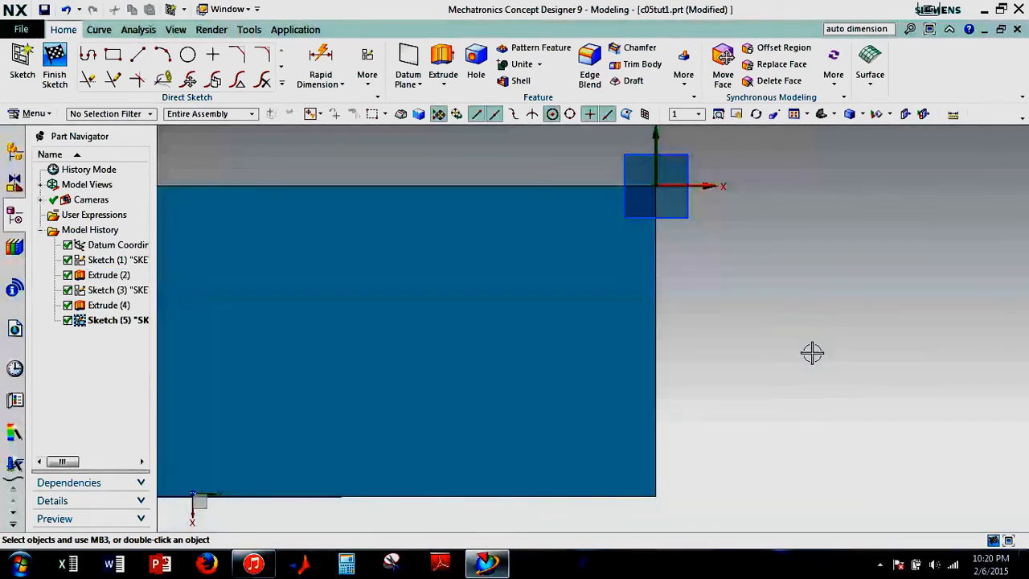
pyautogui.press('o')
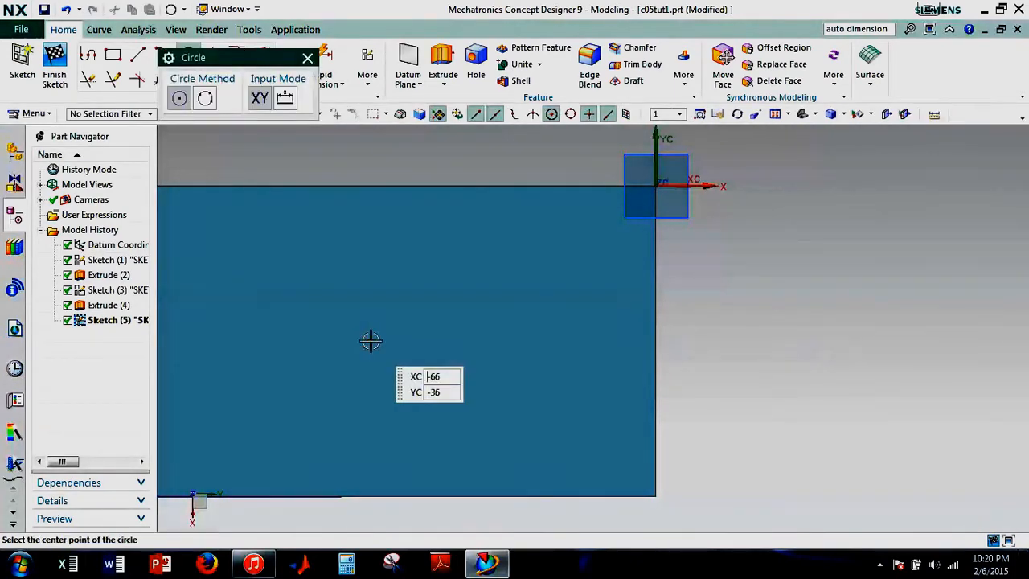
pyautogui.click(370, 342)
pyautogui.click(426, 341)
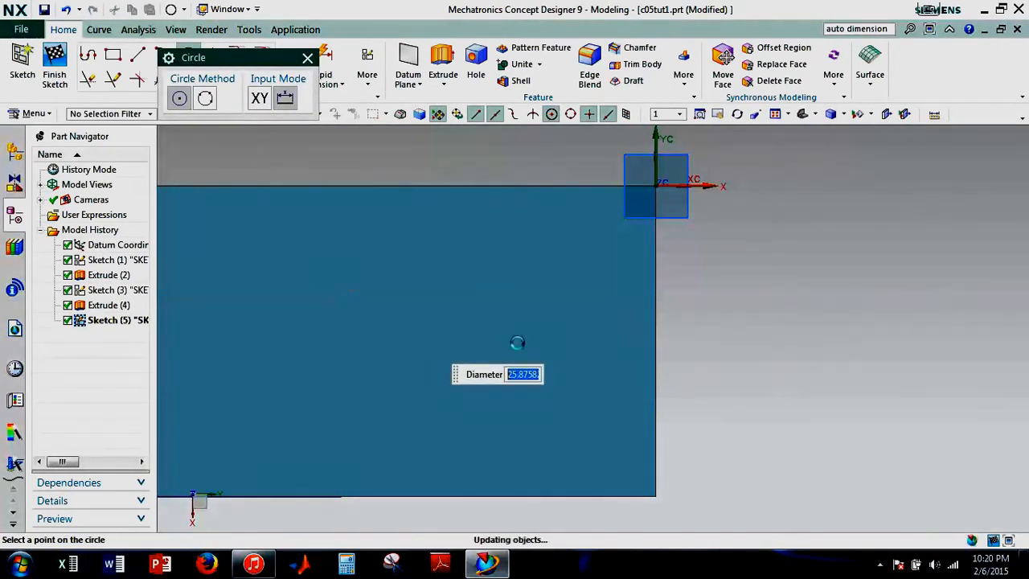
pyautogui.press('Escape')
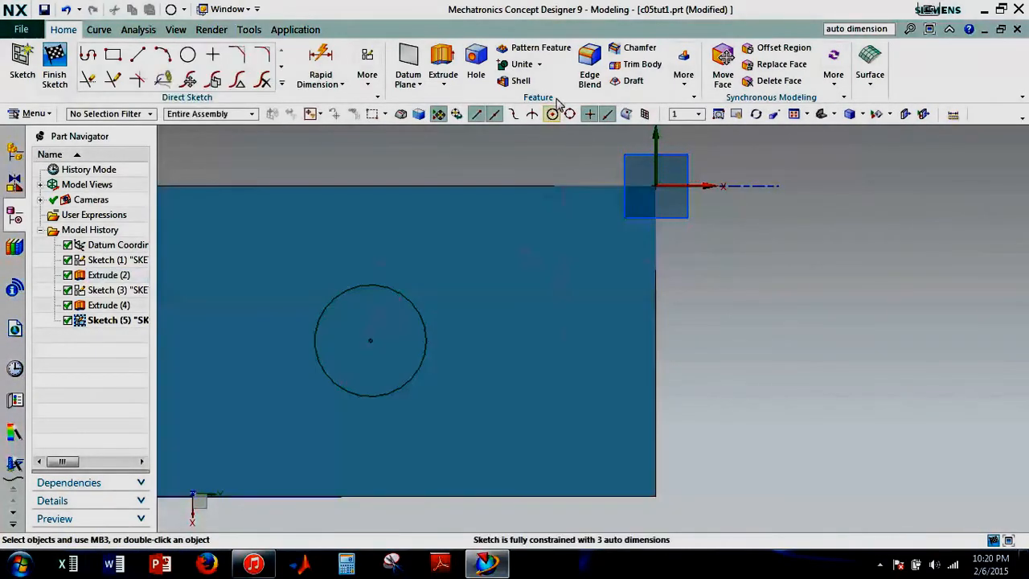
# Turn off continuous auto dimensioning and delete the circle's automatic dimensions
pyautogui.click(367, 65)
pyautogui.click(435, 214)
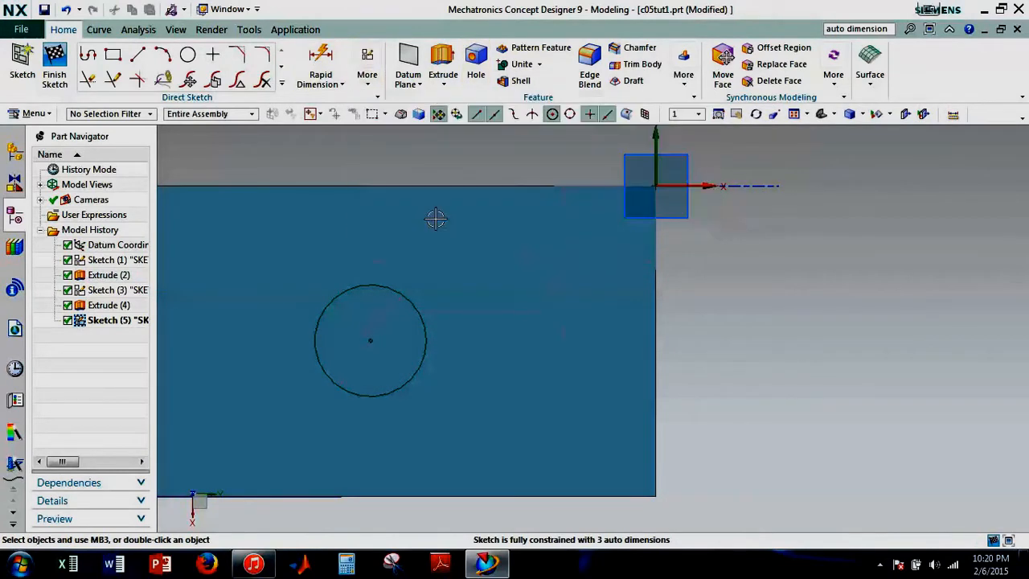
pyautogui.click(429, 263)
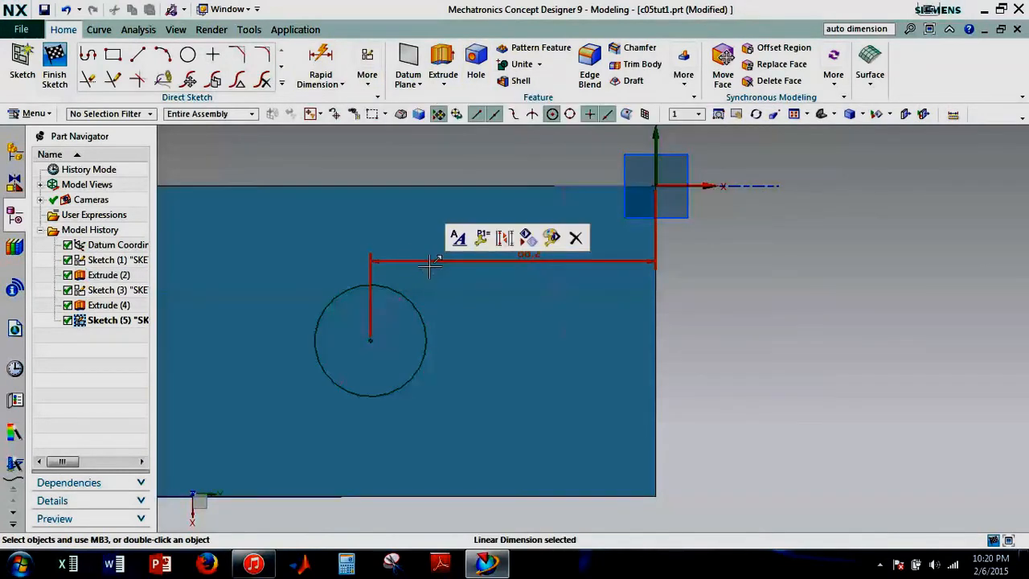
pyautogui.click(574, 238)
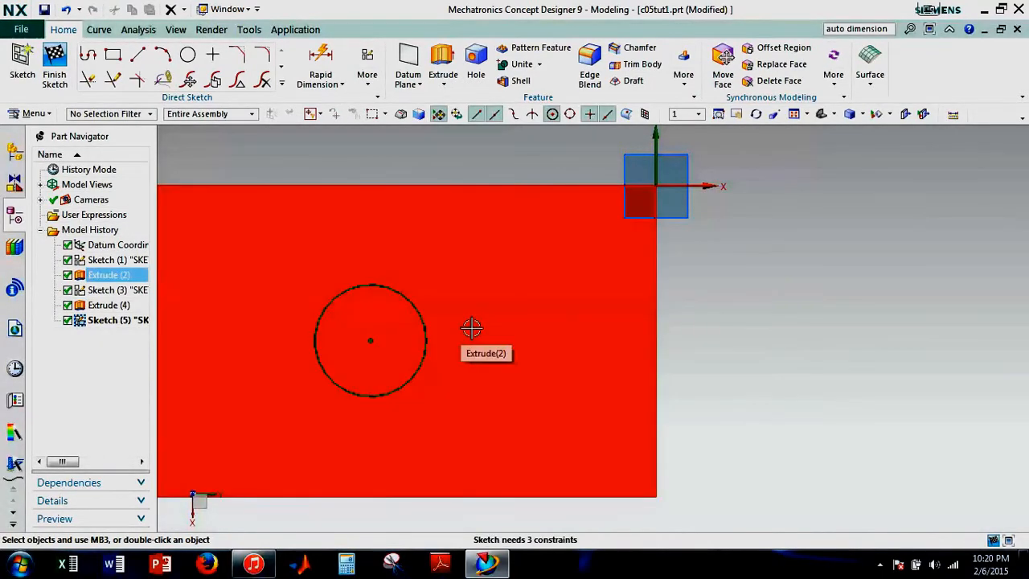
pyautogui.press('z')
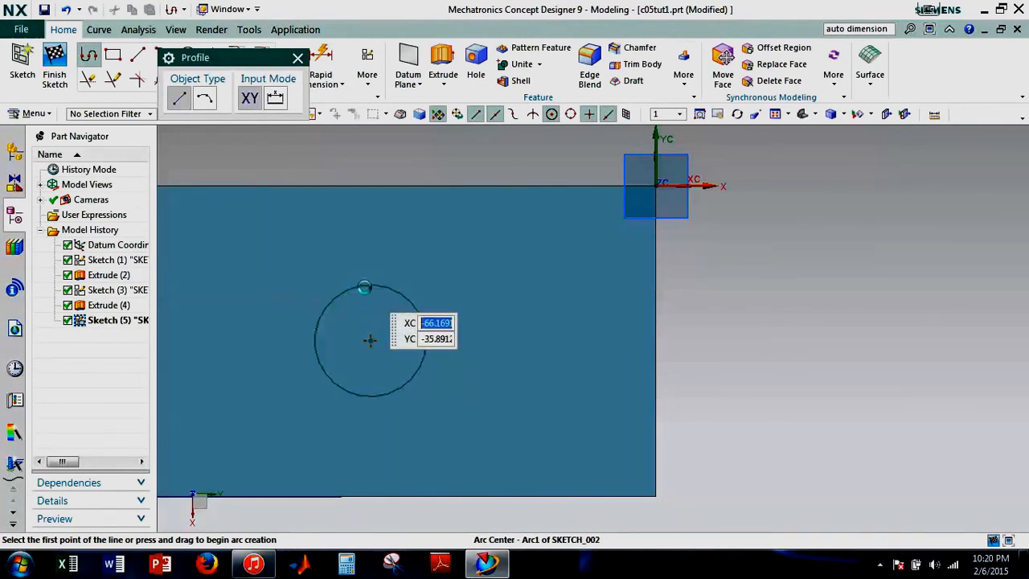
pyautogui.click(367, 286)
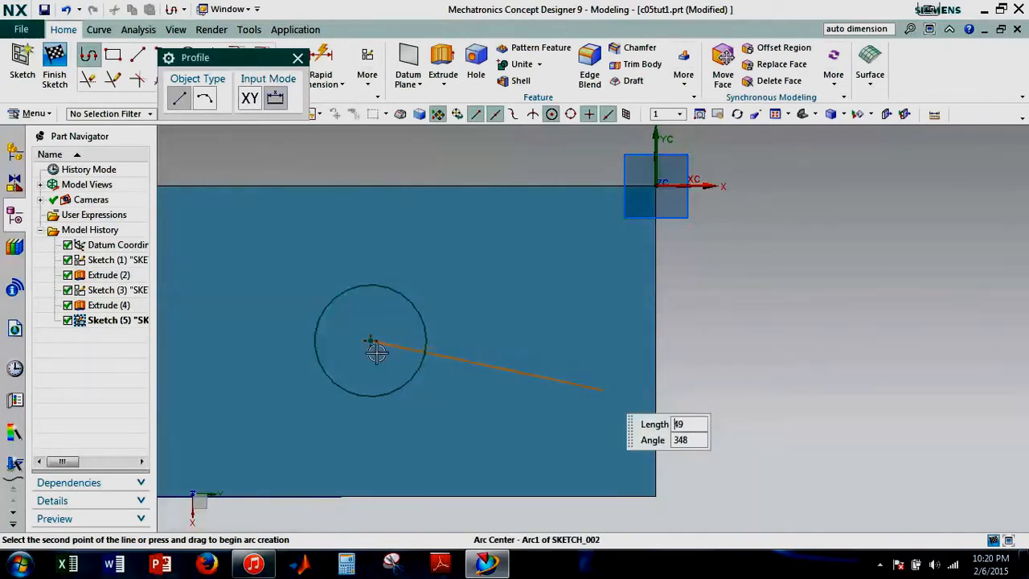
pyautogui.write('30')
pyautogui.press('Escape')
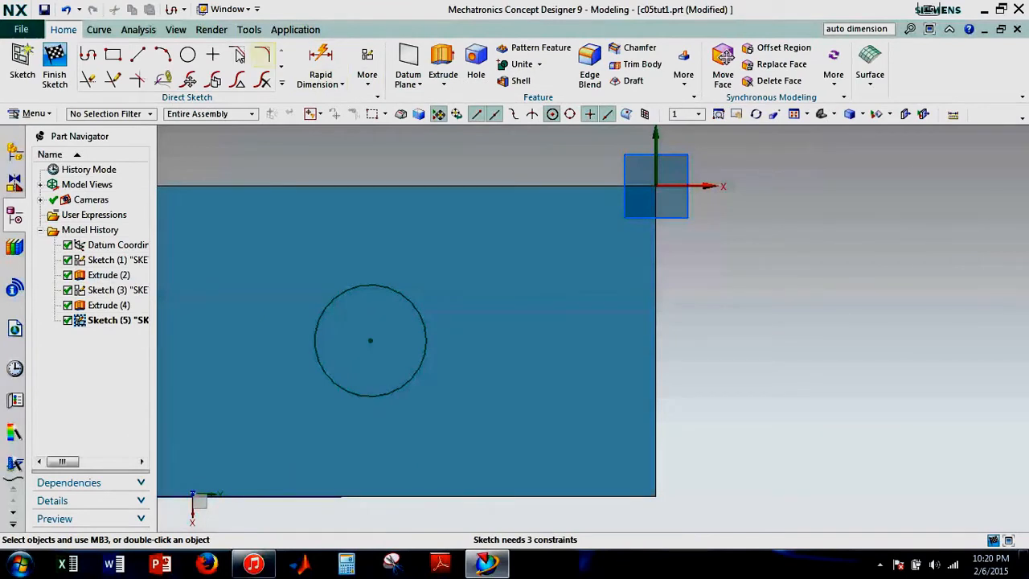
# Draw a horizontal profile line tangent to the circle's upper quadrant, extending past the outer end edge of the face
pyautogui.click(88, 54)
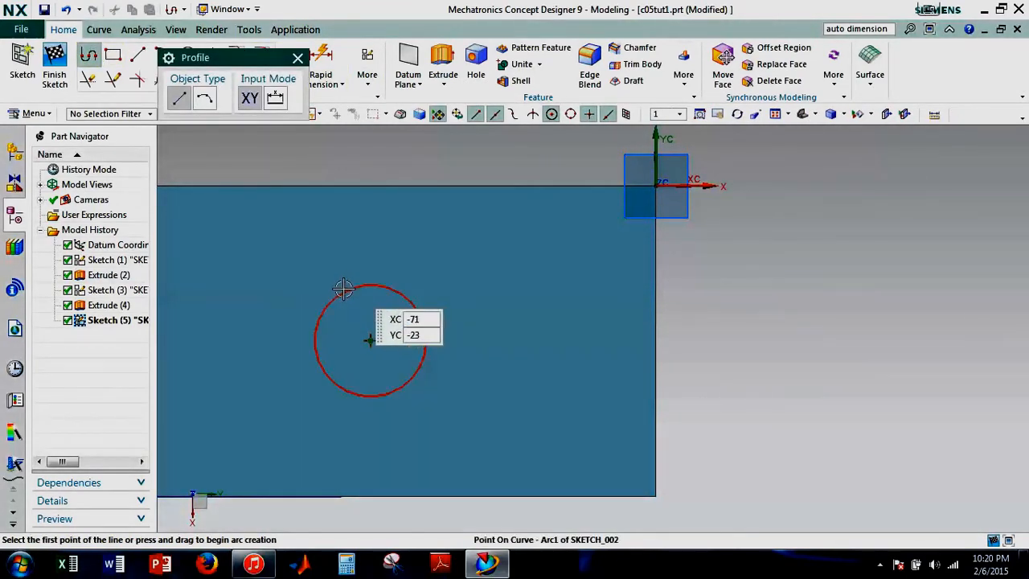
pyautogui.click(352, 284)
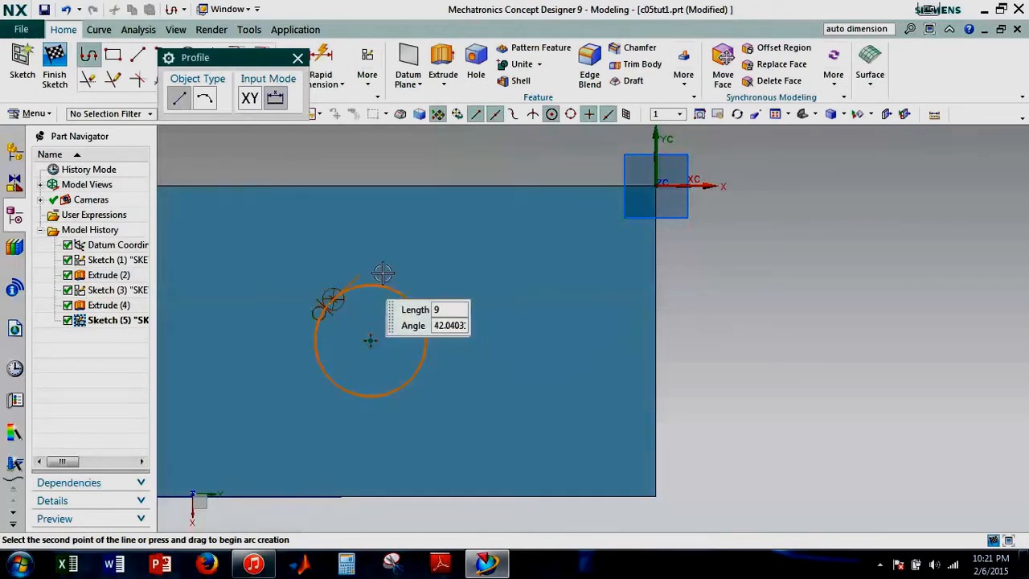
pyautogui.click(738, 287)
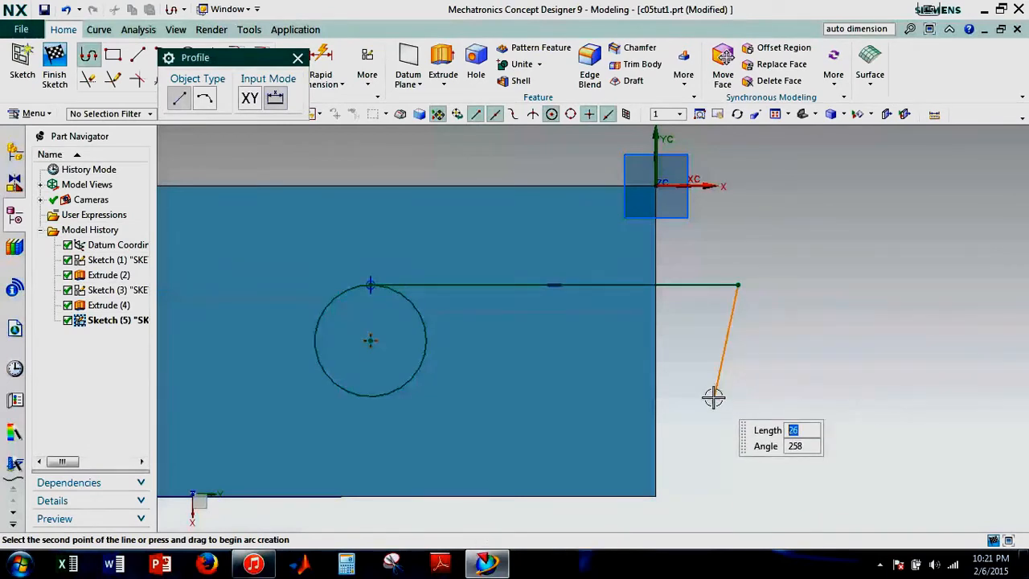
pyautogui.press('Escape')
pyautogui.press('Escape')
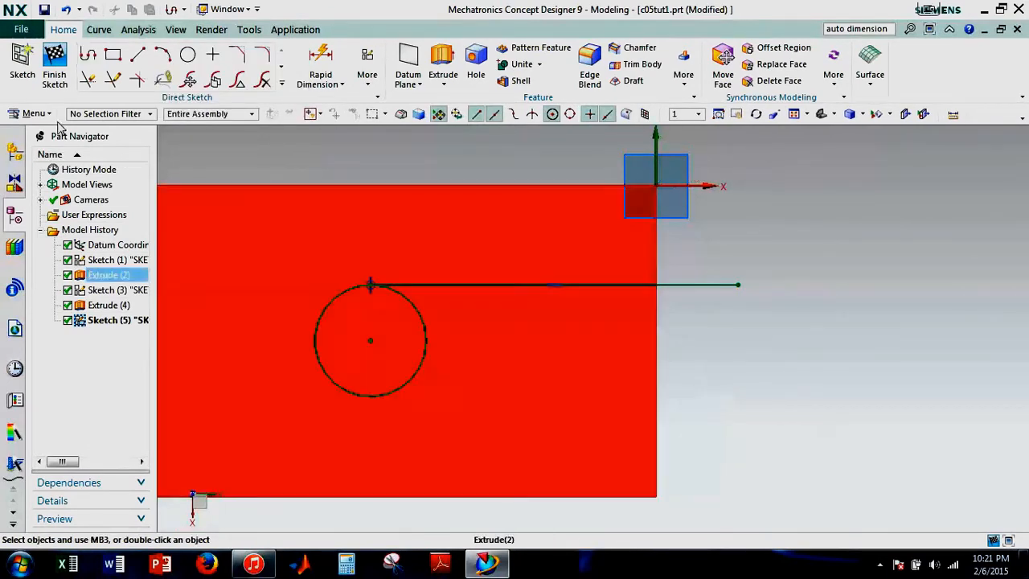
# Draw a horizontal profile line about 92 mm long from the circle's lower tangent point, extending past the outer end edge
pyautogui.click(89, 54)
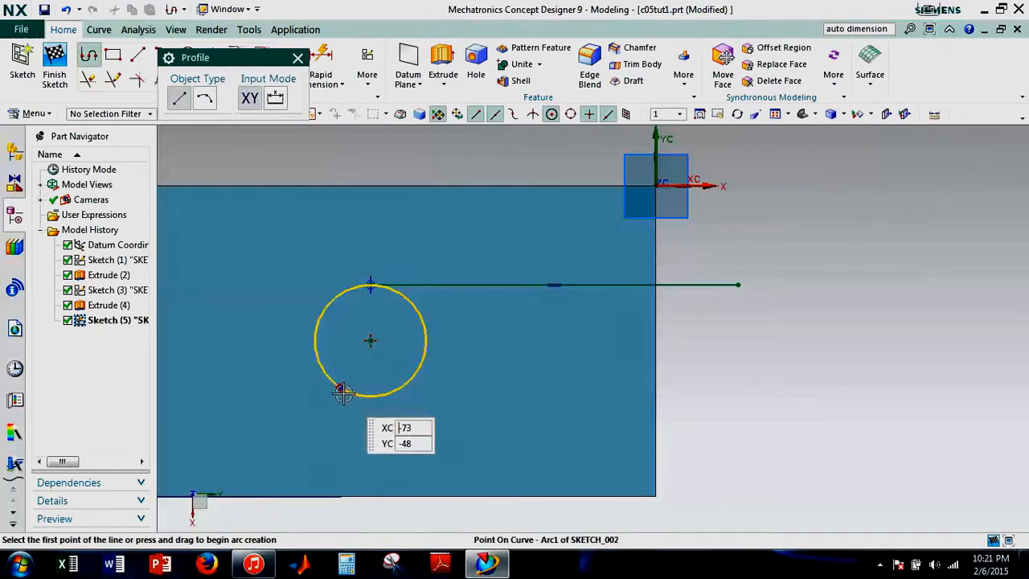
pyautogui.click(345, 390)
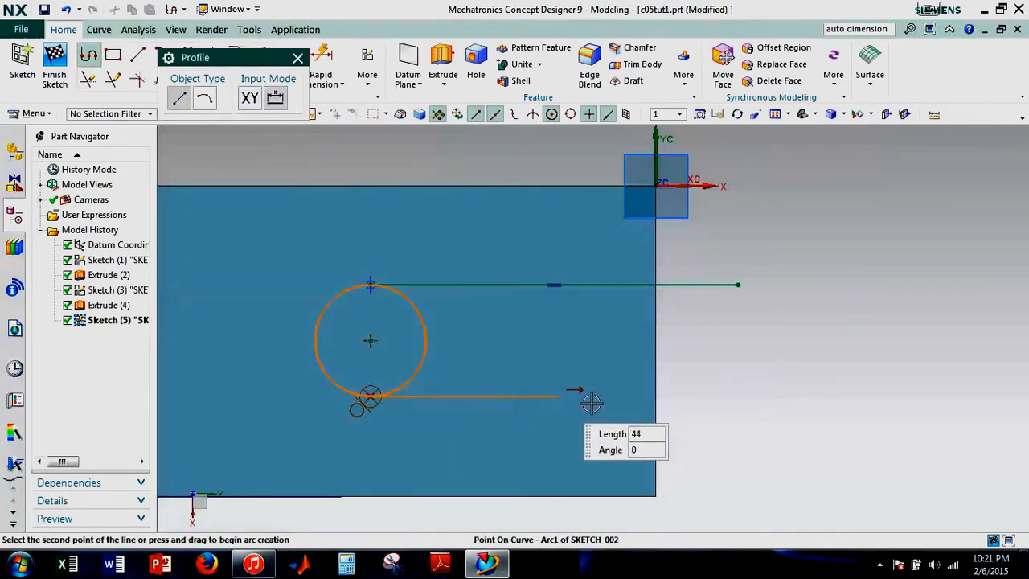
pyautogui.click(768, 395)
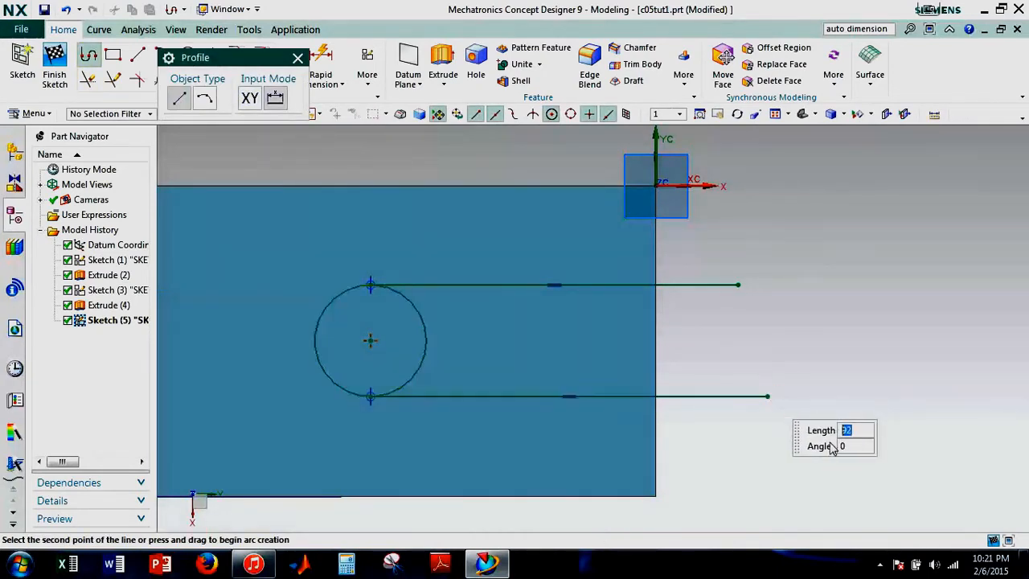
pyautogui.press('Escape')
pyautogui.press('Escape')
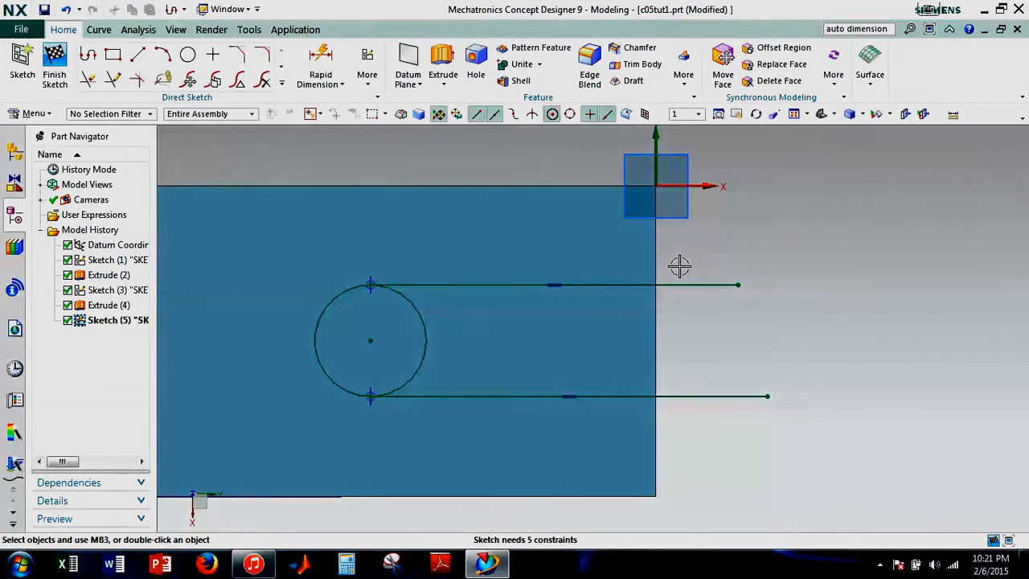
# Draw a vertical profile line along the face's outer end edge so that it crosses both horizontal tangent lines
pyautogui.press('z')
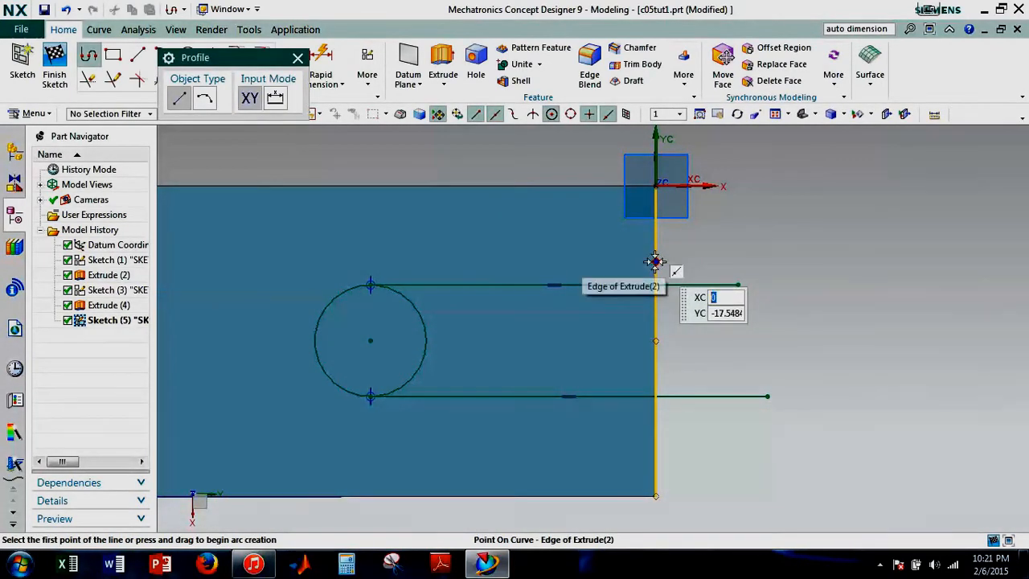
pyautogui.click(656, 286)
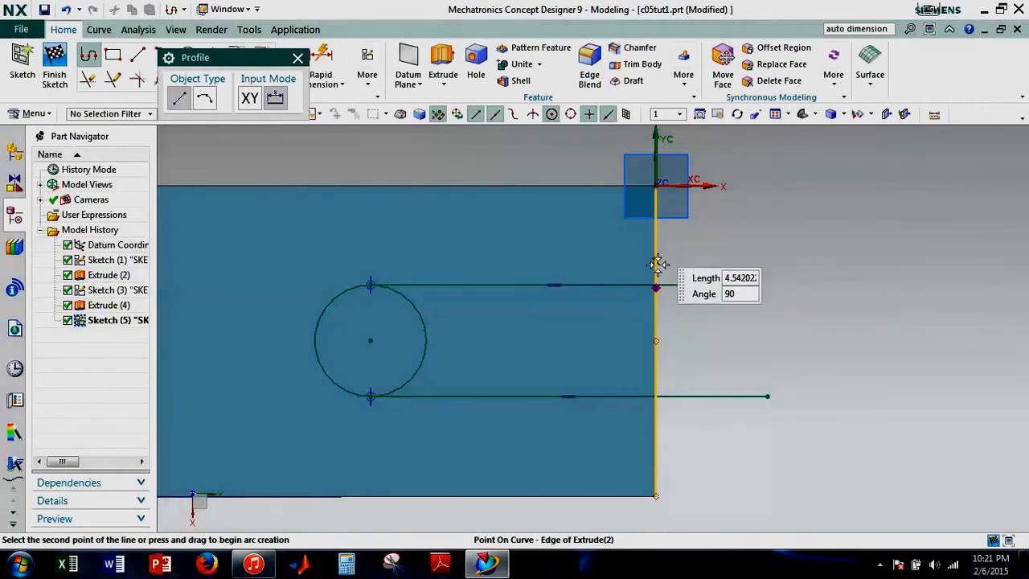
pyautogui.click(657, 428)
pyautogui.press('Escape')
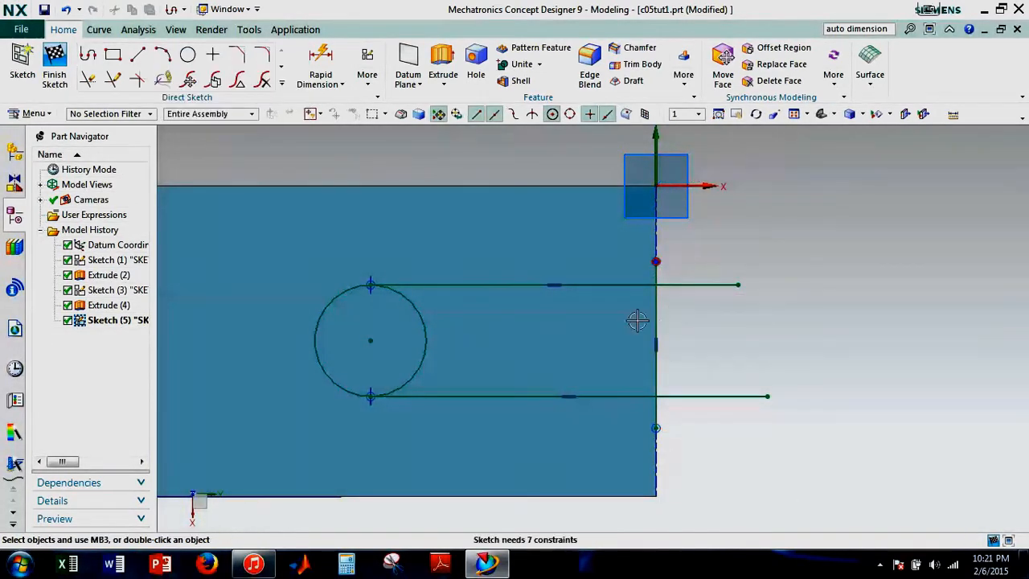
# Quick Trim the ends of both horizontal tangent lines and the vertical line beyond their two corner intersections at the face's outer end
pyautogui.scroll(2, 684, 377)
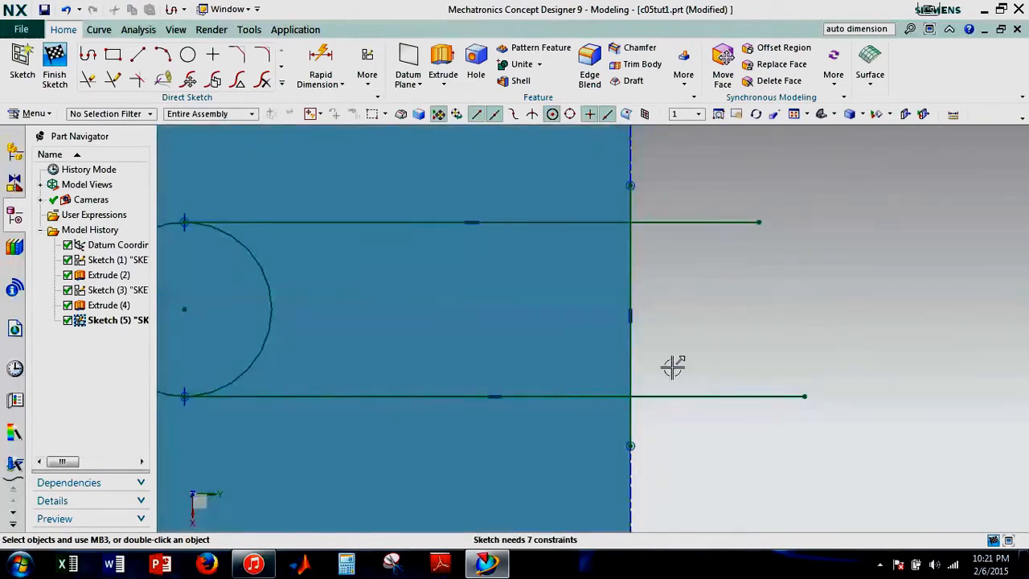
pyautogui.scroll(-2, 668, 353)
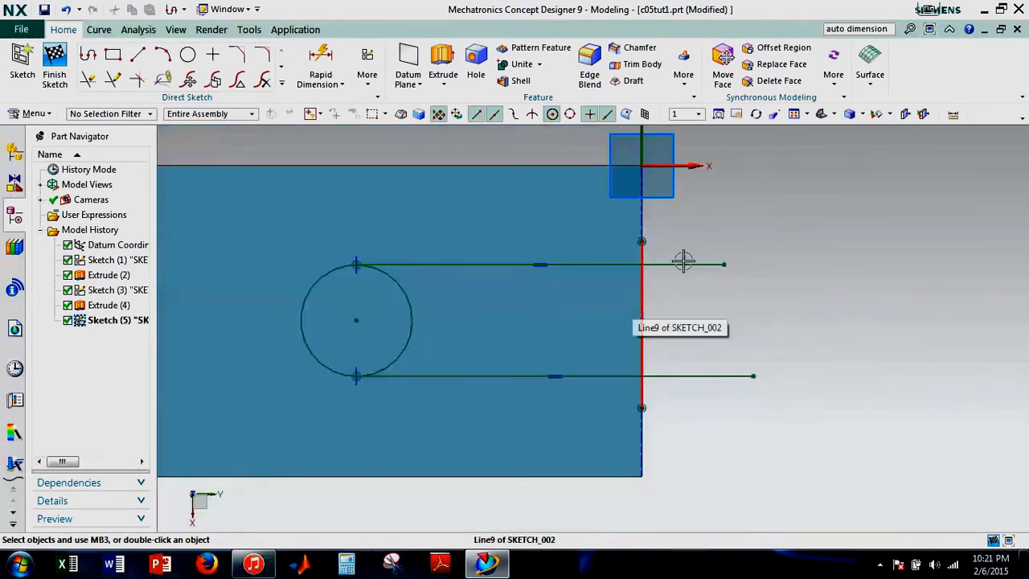
pyautogui.scroll(-2, 720, 219)
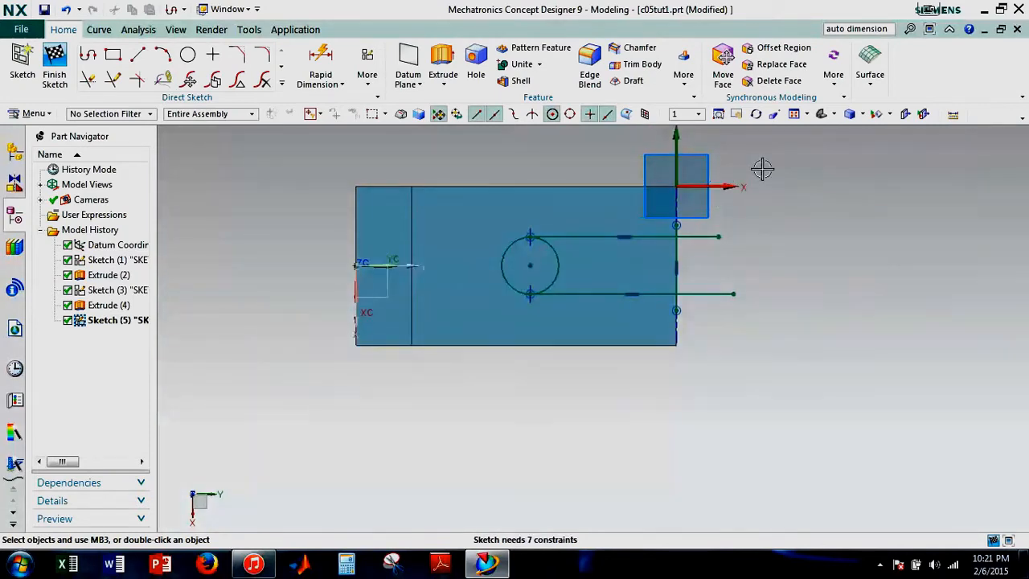
pyautogui.scroll(-2, 748, 181)
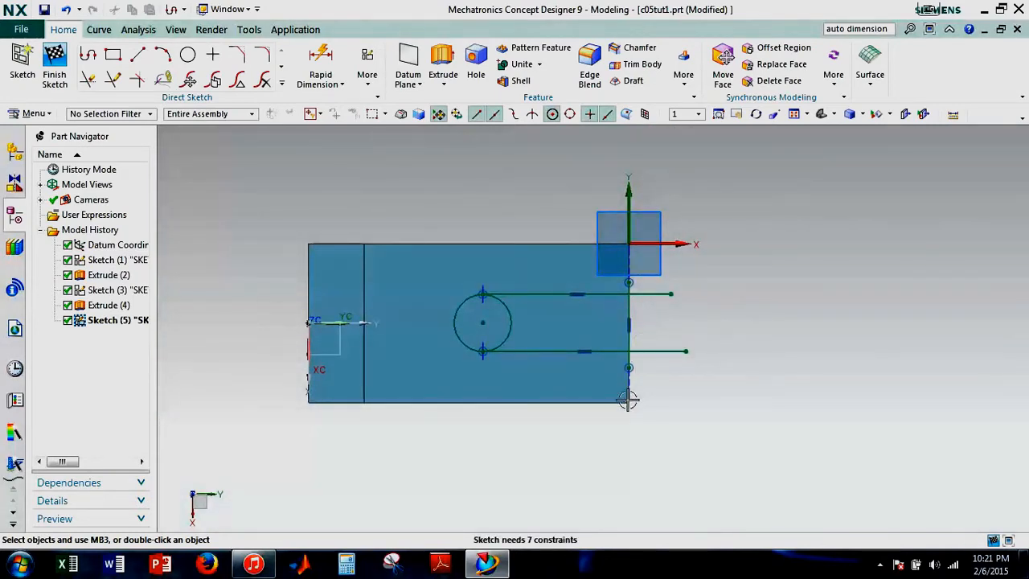
pyautogui.scroll(3, 631, 379)
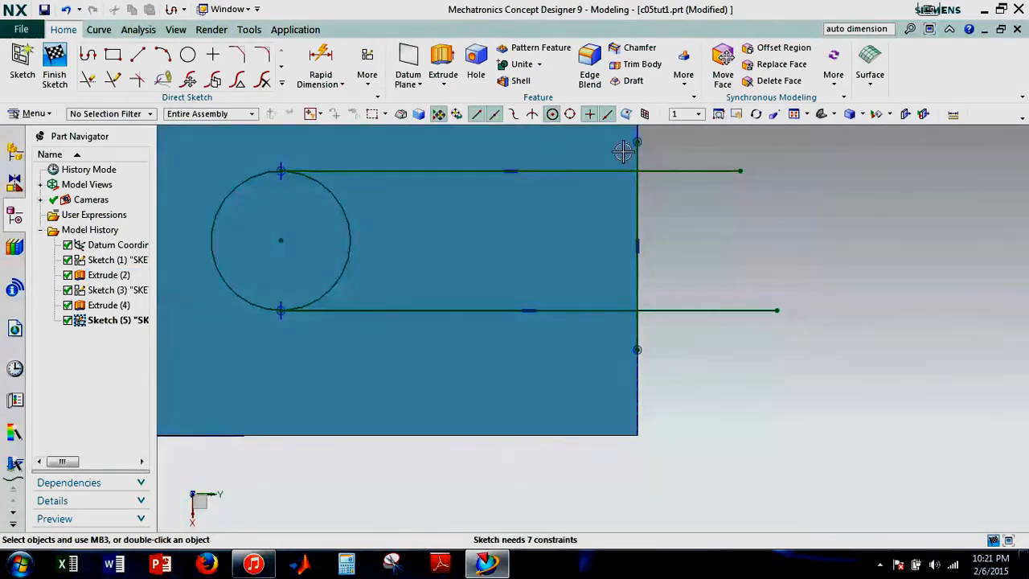
pyautogui.press('t')
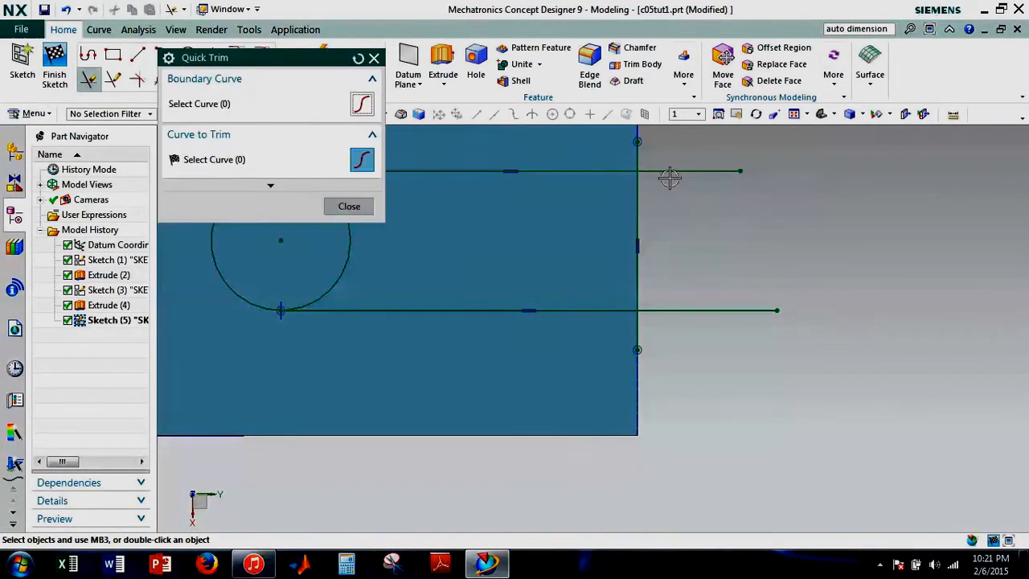
pyautogui.moveTo(617, 153); pyautogui.dragTo(661, 173)
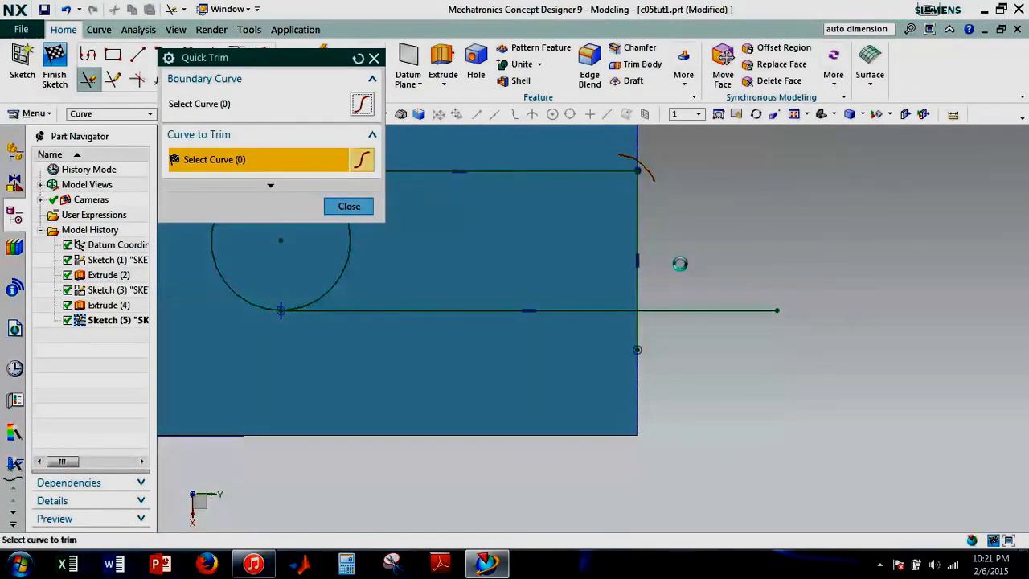
pyautogui.moveTo(657, 295); pyautogui.dragTo(636, 331)
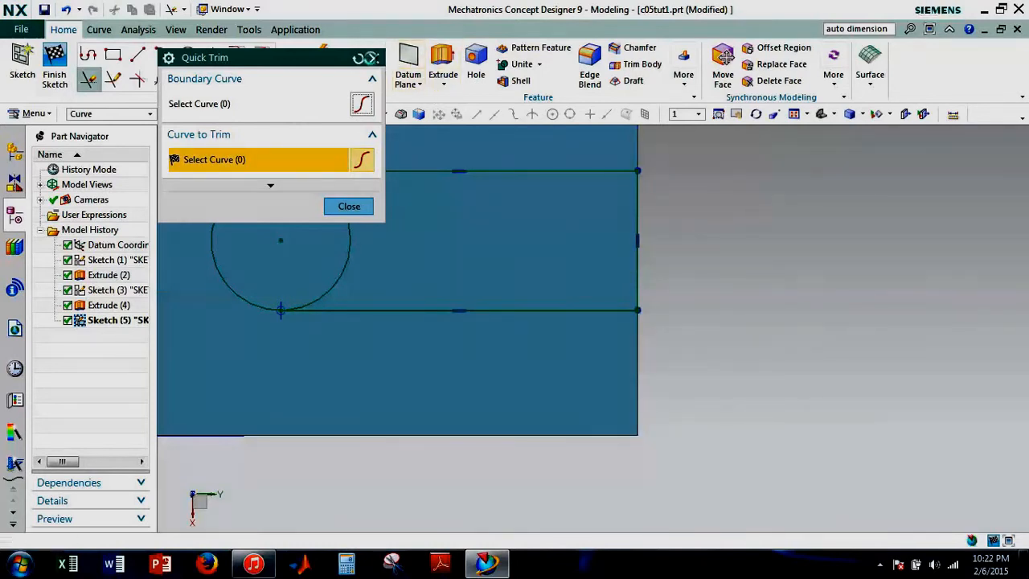
pyautogui.click(374, 58)
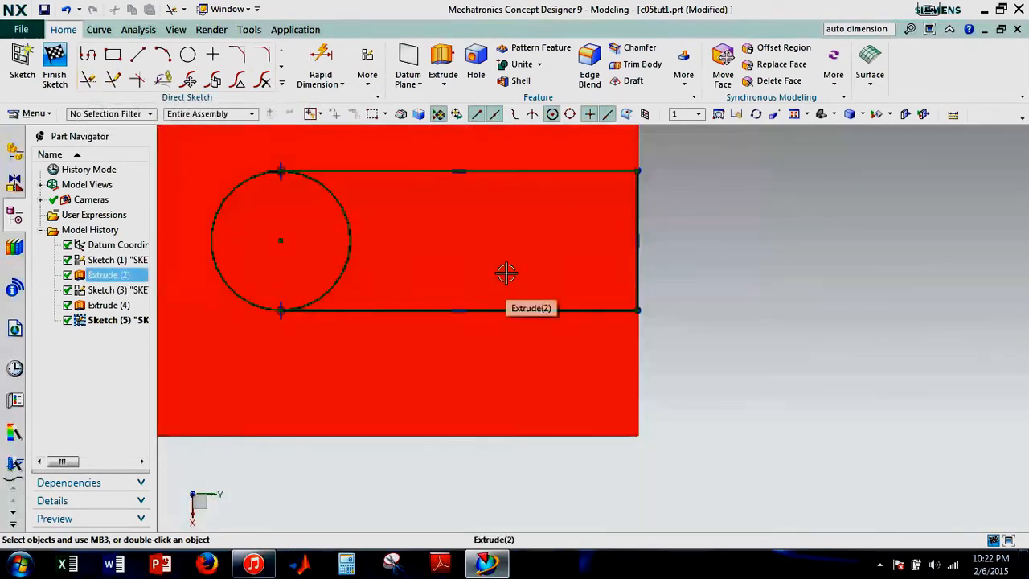
# Quick Trim the half of the circle lying between the two tangent lines, leaving a round-ended slot outline
pyautogui.press('t')
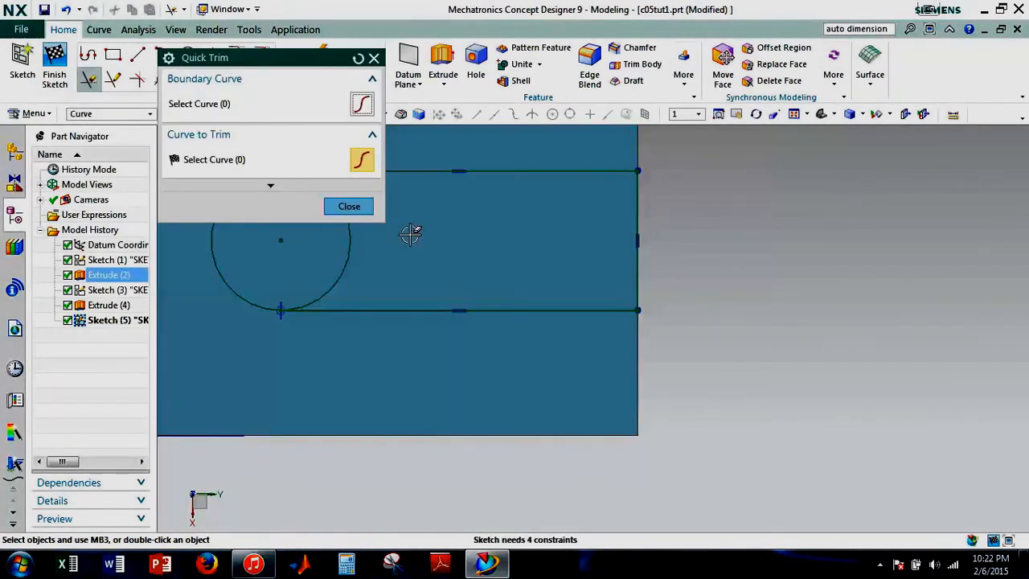
pyautogui.click(354, 265)
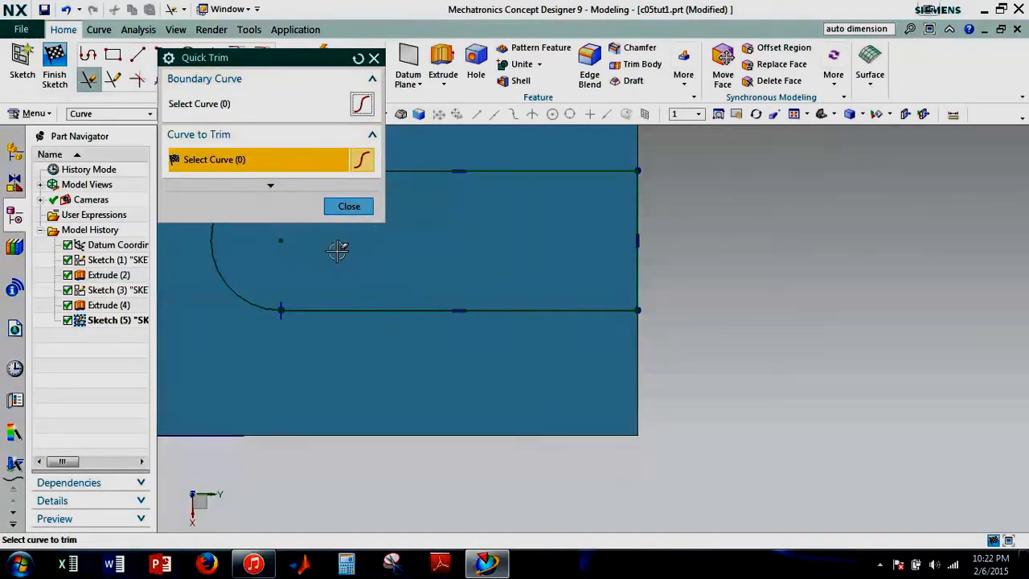
pyautogui.click(374, 58)
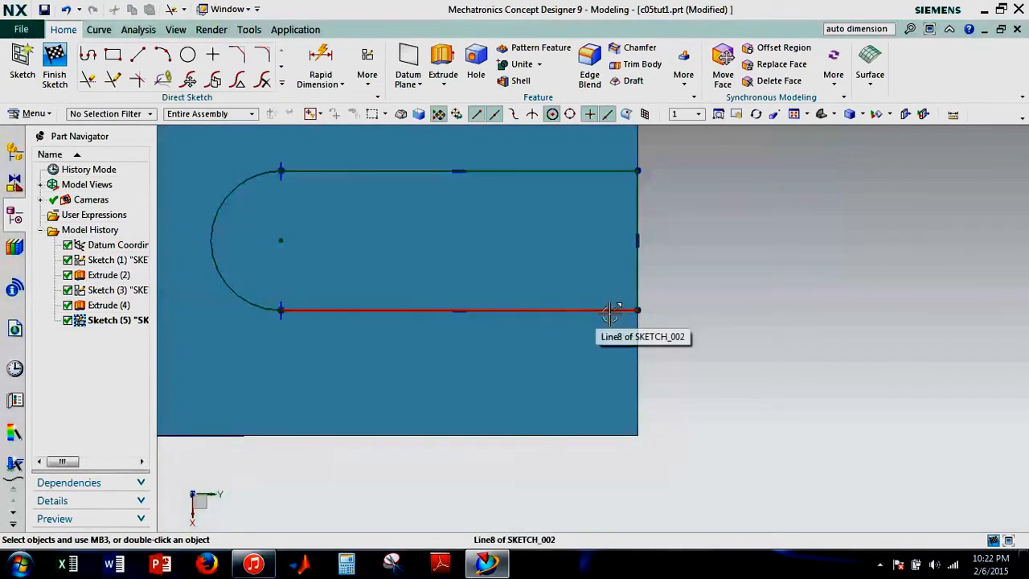
# Dimension the vertical distance from the slot arc's centre to the face's lower long edge and set it to 36 mm
pyautogui.scroll(-1, 690, 322)
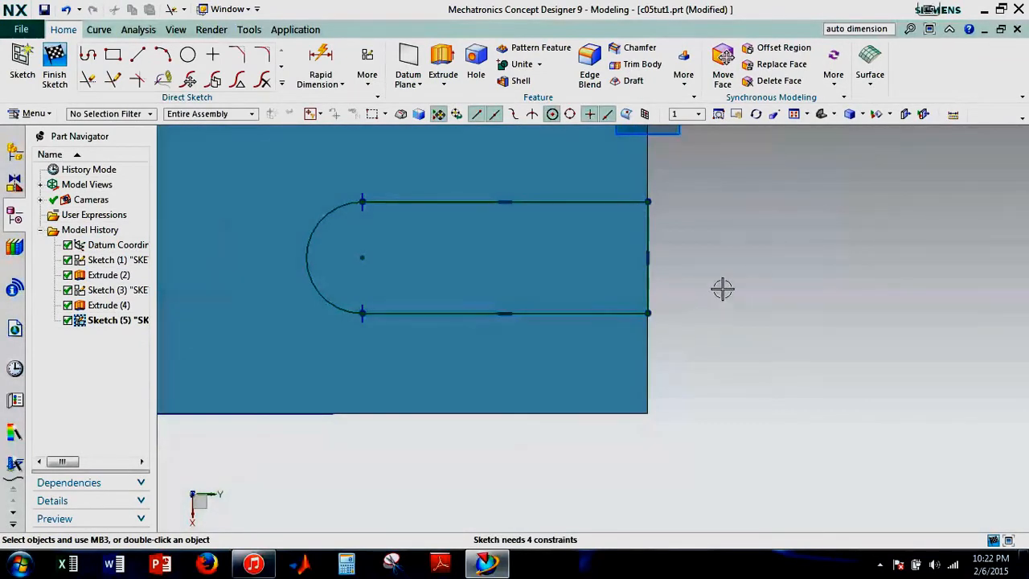
pyautogui.scroll(-1, 726, 286)
pyautogui.keyDown('shift'); pyautogui.moveTo(731, 276); pyautogui.dragTo(707, 338, button='middle'); pyautogui.keyUp('shift')
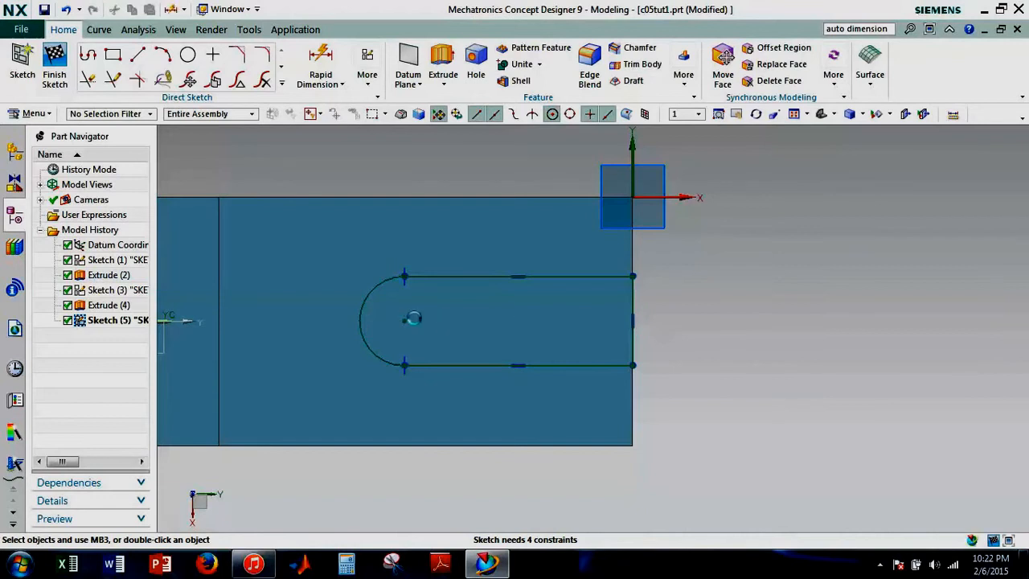
pyautogui.press('d')
pyautogui.click(414, 319)
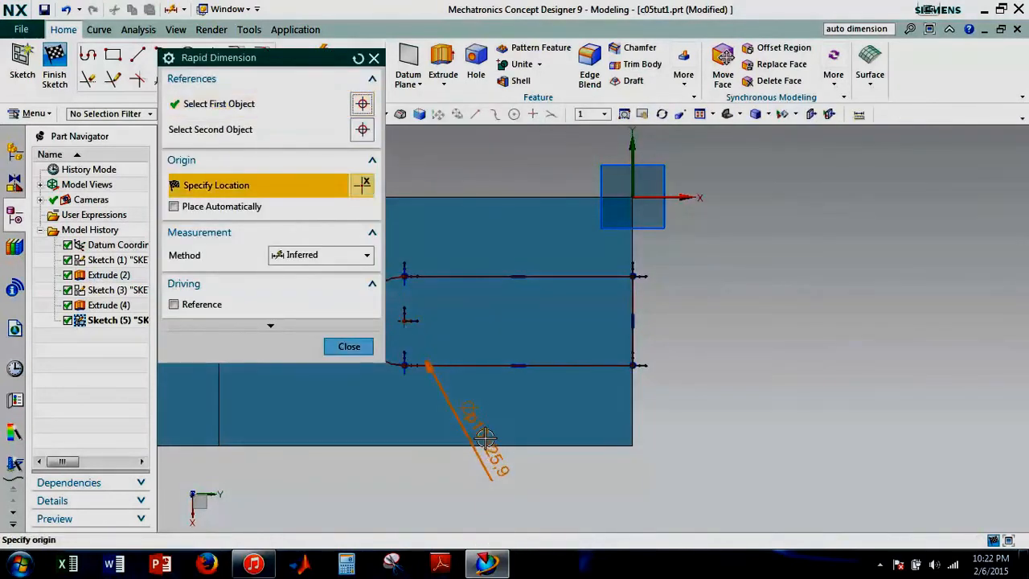
pyautogui.click(479, 449)
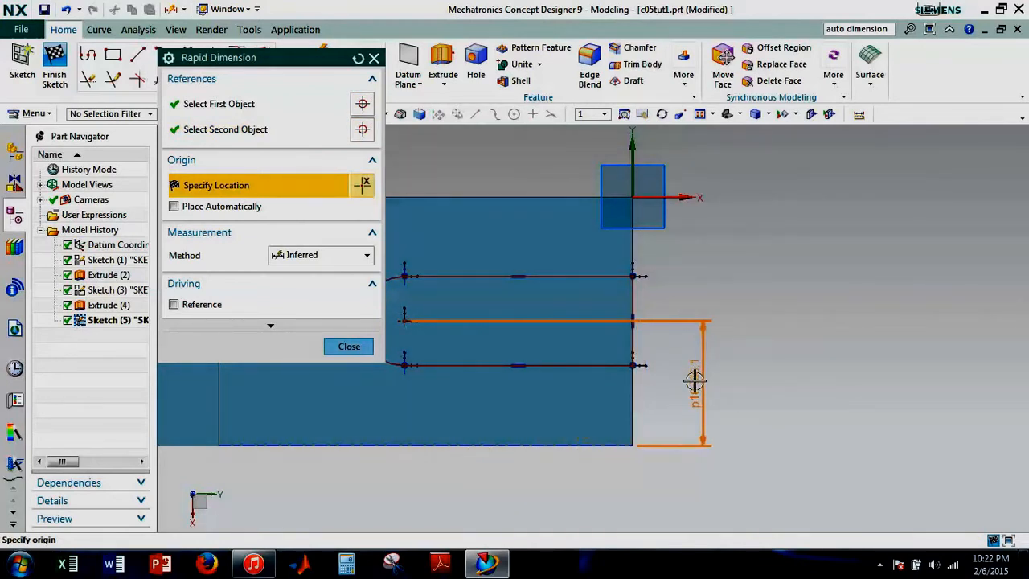
pyautogui.click(694, 382)
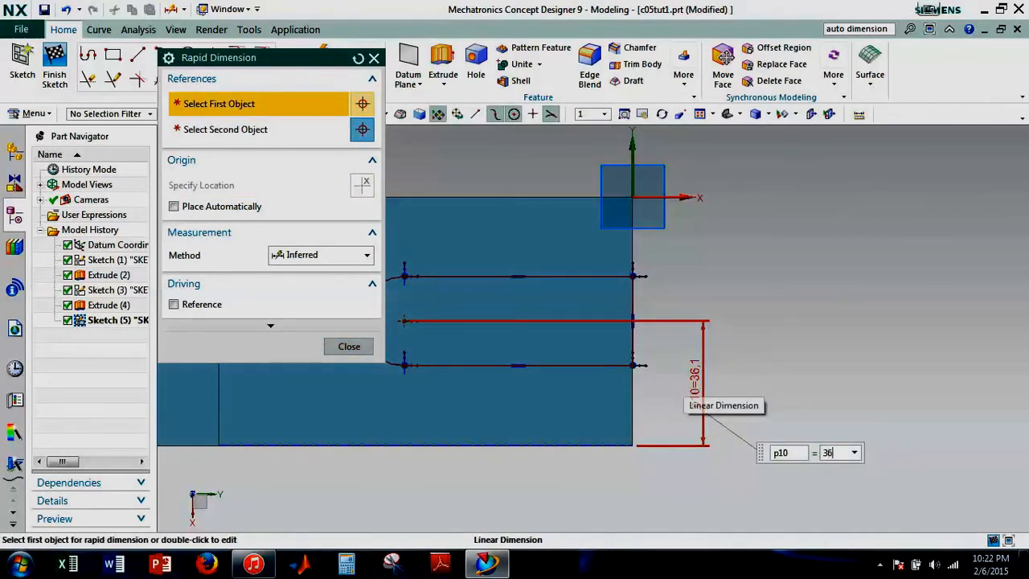
pyautogui.write('36')
pyautogui.press('Return')
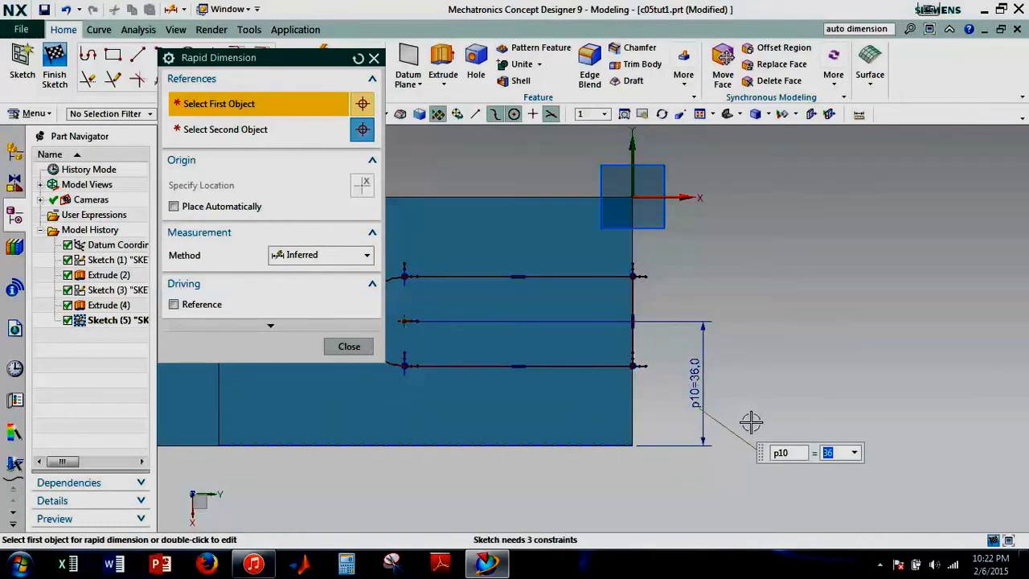
# Dimension the horizontal distance from the slot arc's centre to the sketch's vertical axis and set it to 50 mm
pyautogui.click(404, 322)
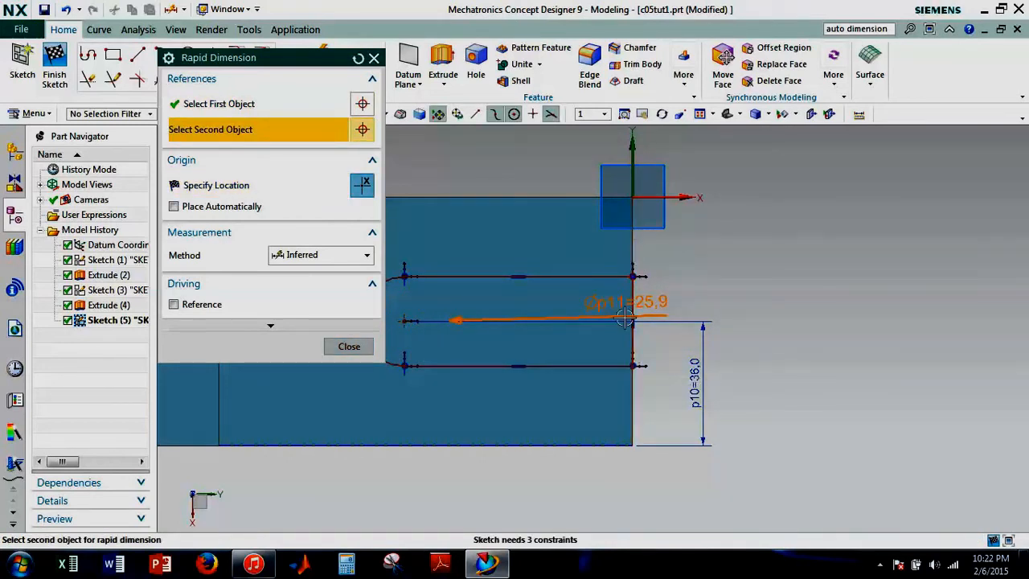
pyautogui.click(627, 240)
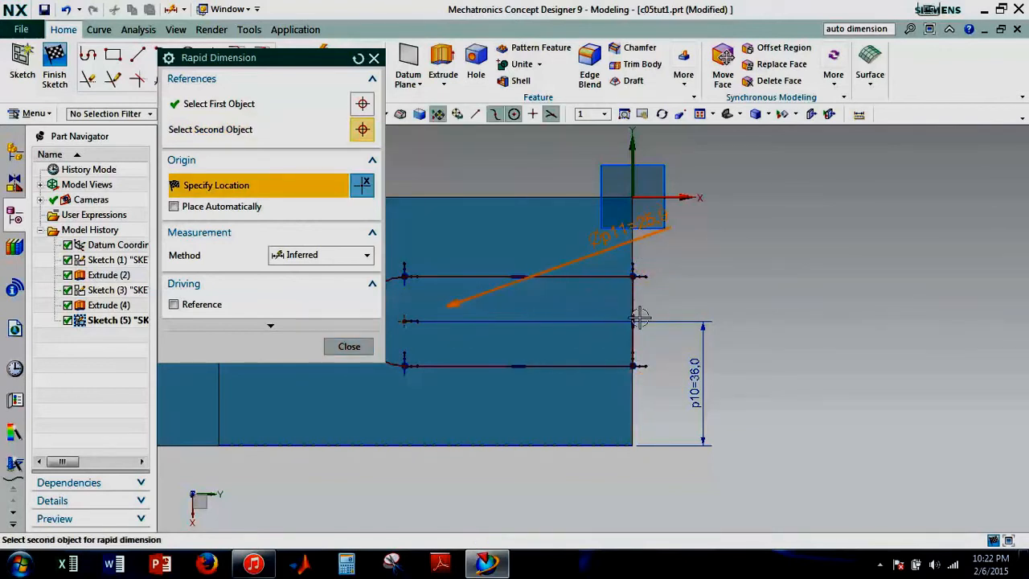
pyautogui.click(627, 262)
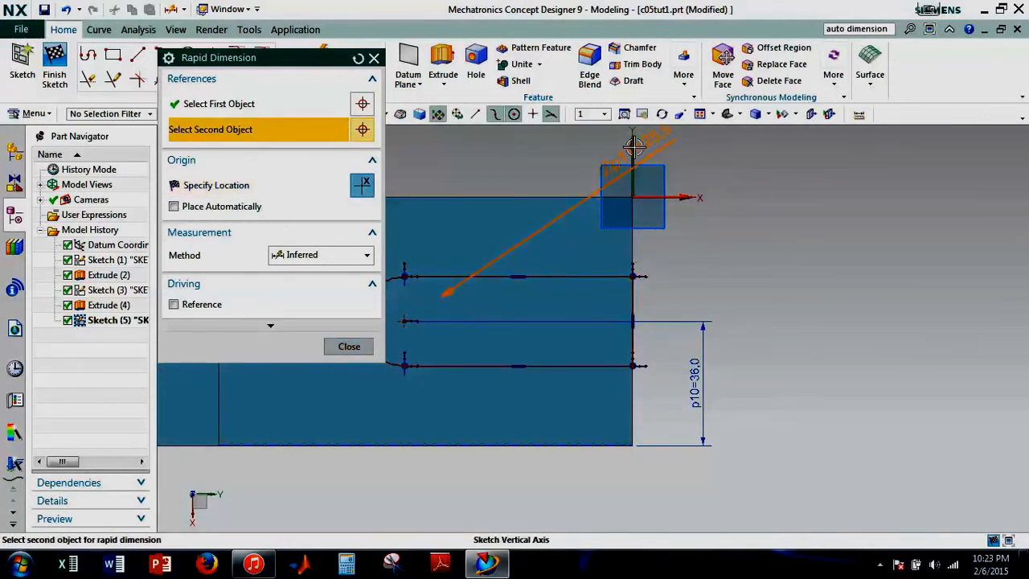
pyautogui.click(632, 171)
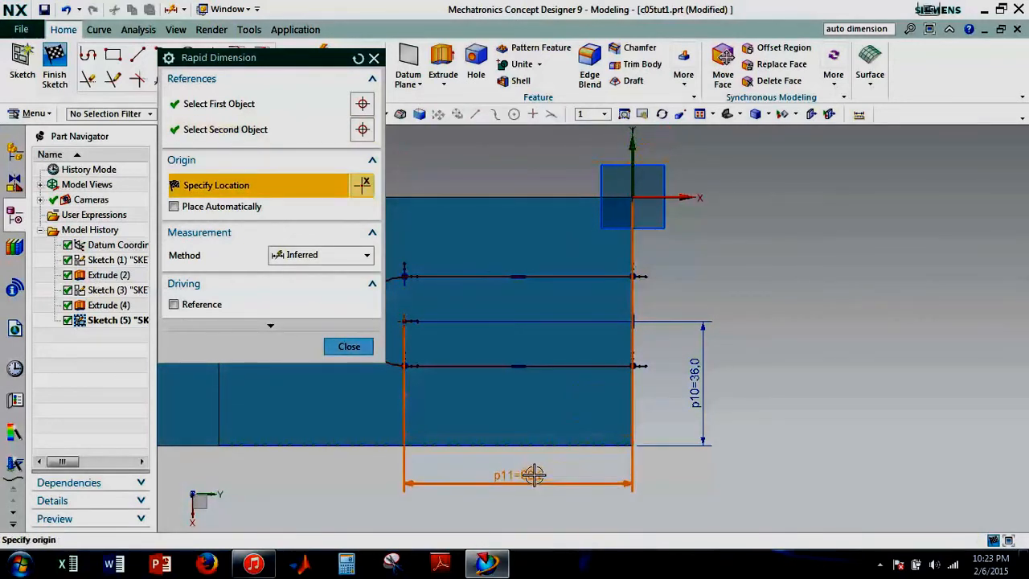
pyautogui.click(534, 476)
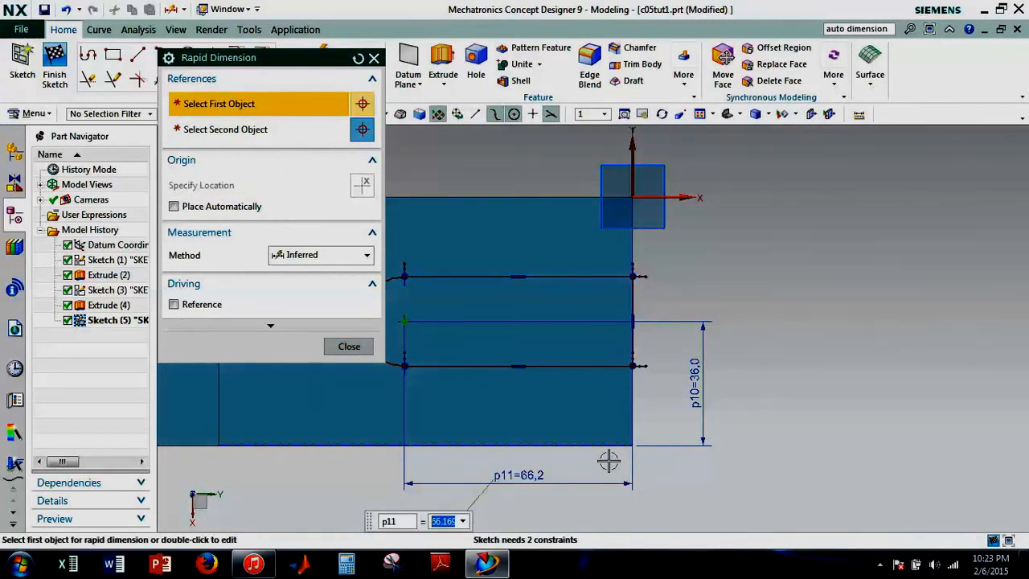
pyautogui.write('50')
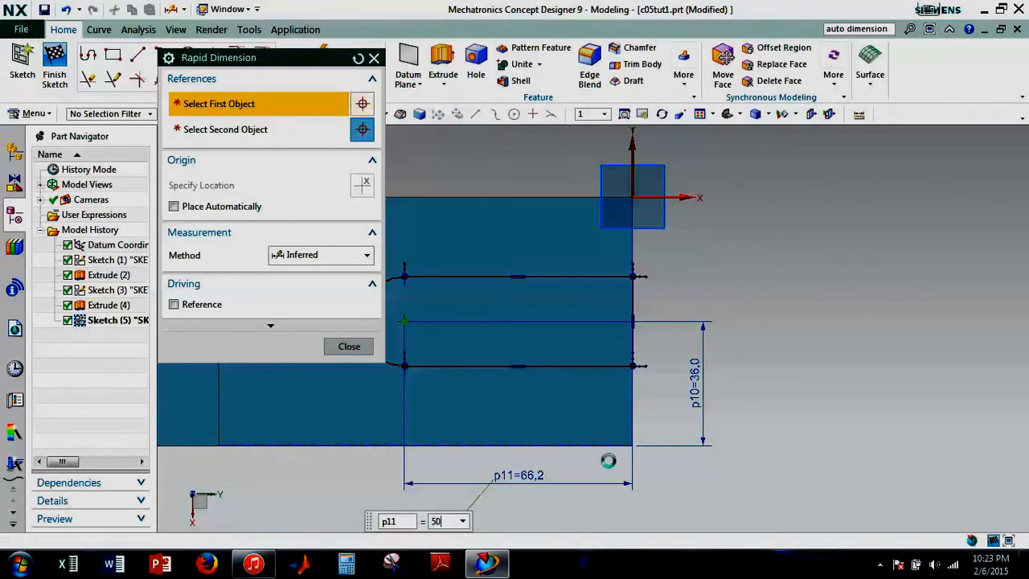
pyautogui.press('Return')
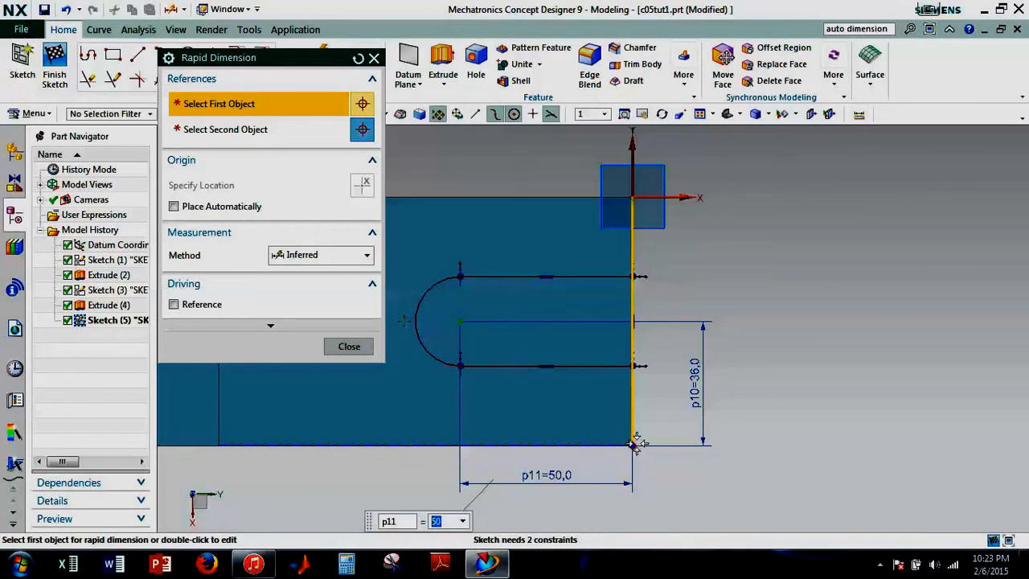
# Add a radial dimension to the slot's end arc and set its radius to 12 mm
pyautogui.click(332, 255)
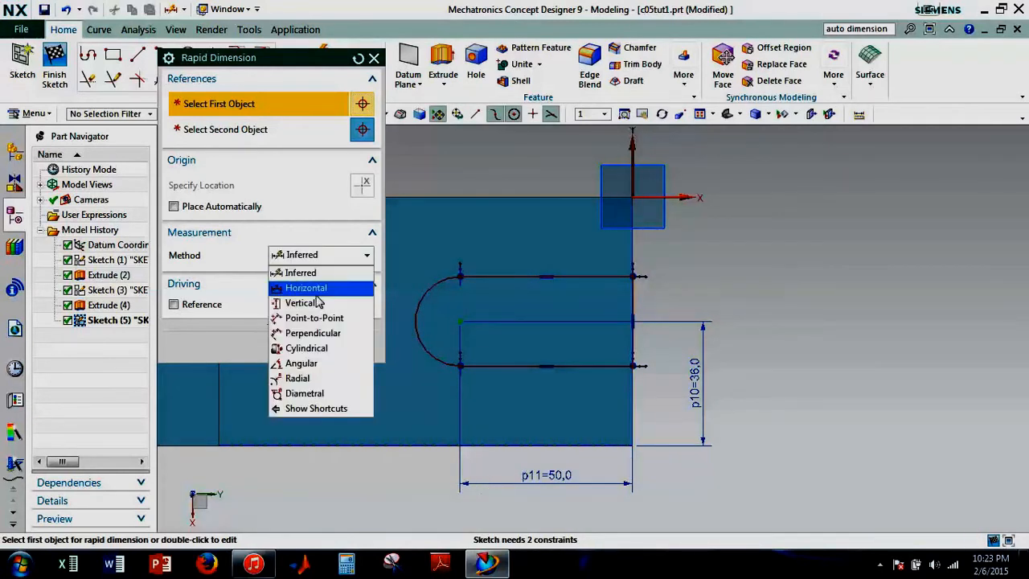
pyautogui.click(299, 376)
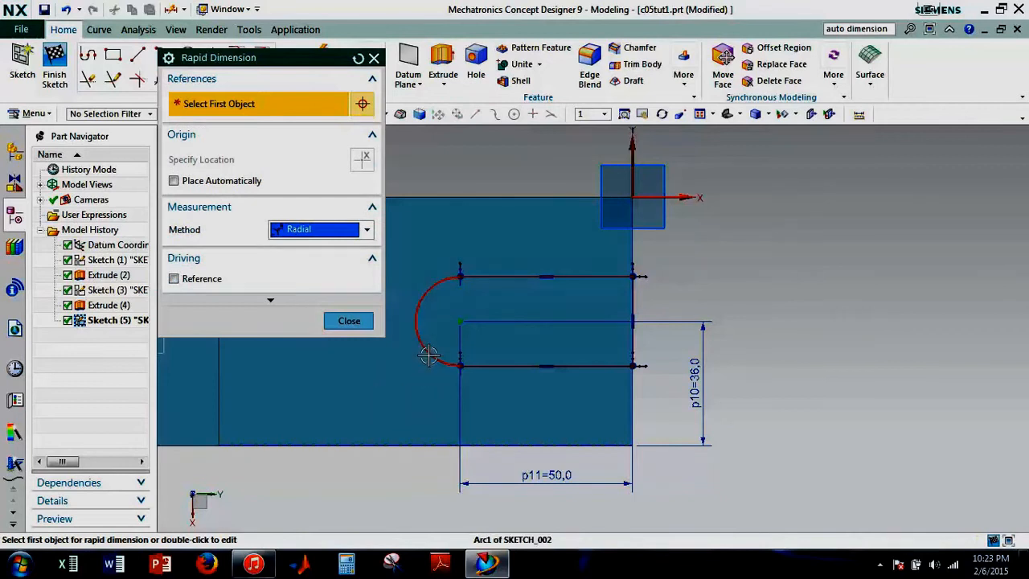
pyautogui.click(426, 352)
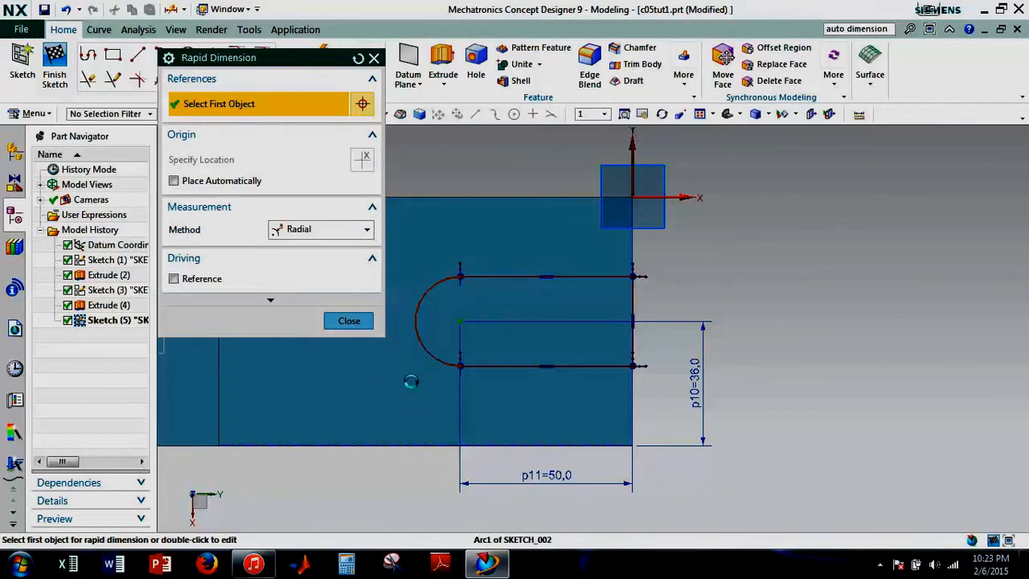
pyautogui.click(349, 402)
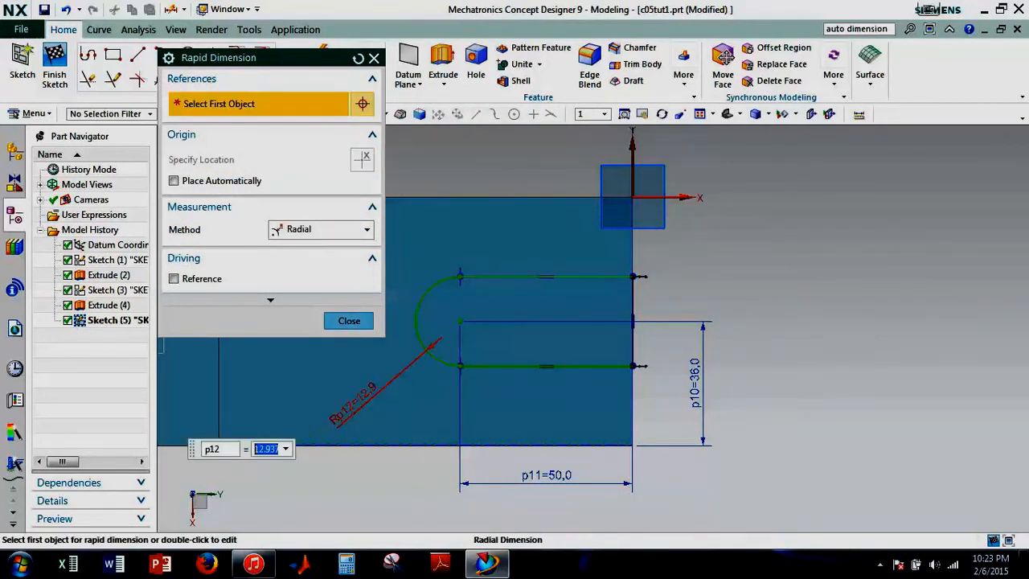
pyautogui.write('12')
pyautogui.press('Return')
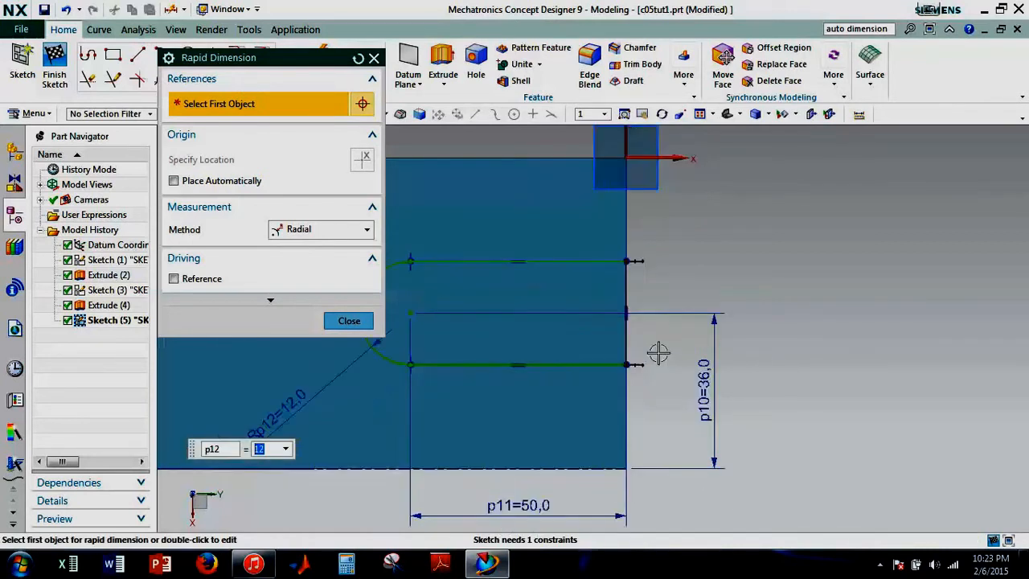
pyautogui.scroll(3, 659, 354)
pyautogui.click(339, 325)
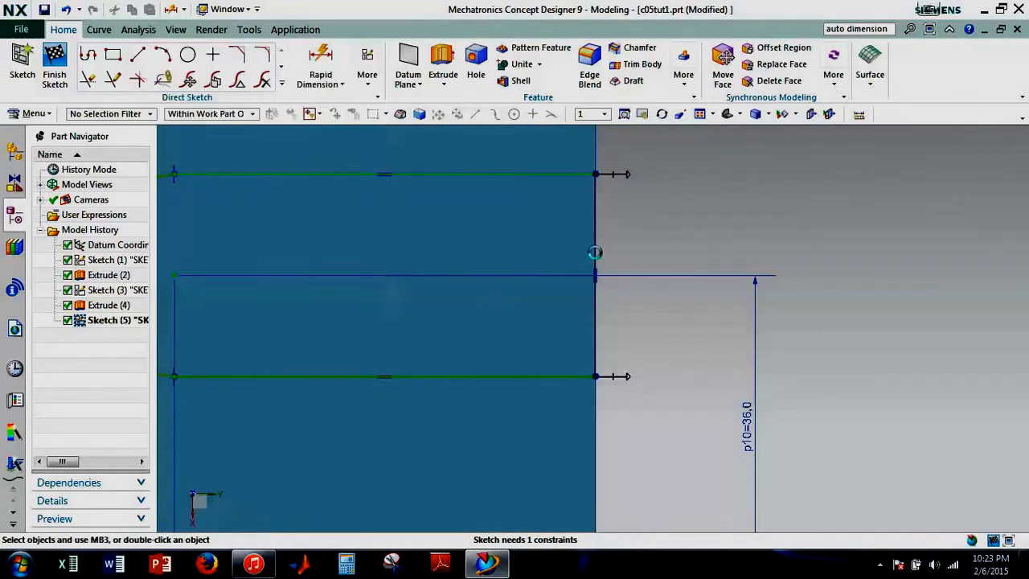
# Add a Collinear constraint between the face's short outer edge and the line closing the slot's open end
pyautogui.moveTo(673, 294)
pyautogui.keyDown('shift'); pyautogui.mouseDown(button='middle')
pyautogui.moveTo(673, 345)
pyautogui.moveTo(631, 332)
pyautogui.mouseUp(button='middle'); pyautogui.keyUp('shift')
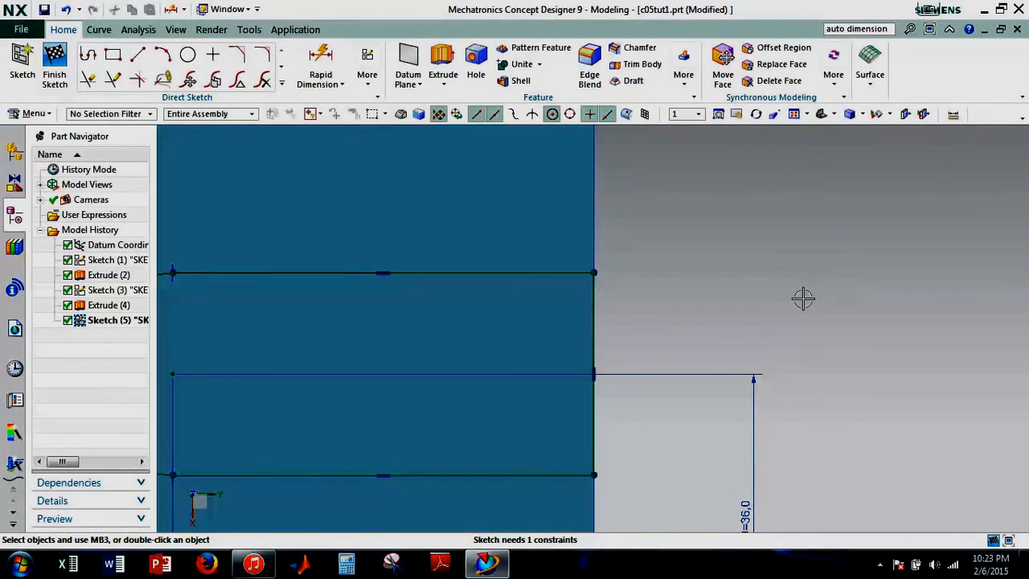
pyautogui.press('c')
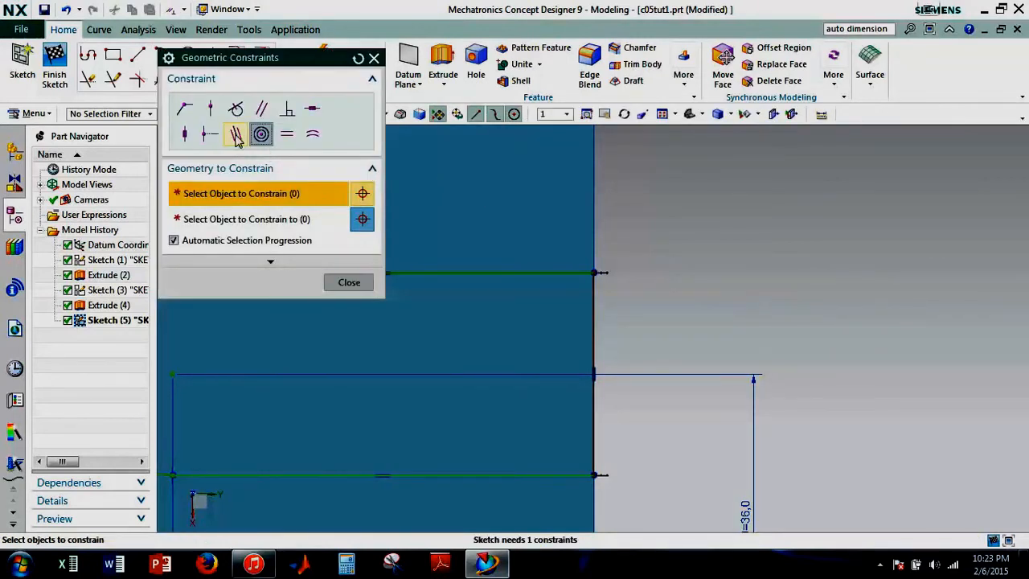
pyautogui.click(236, 135)
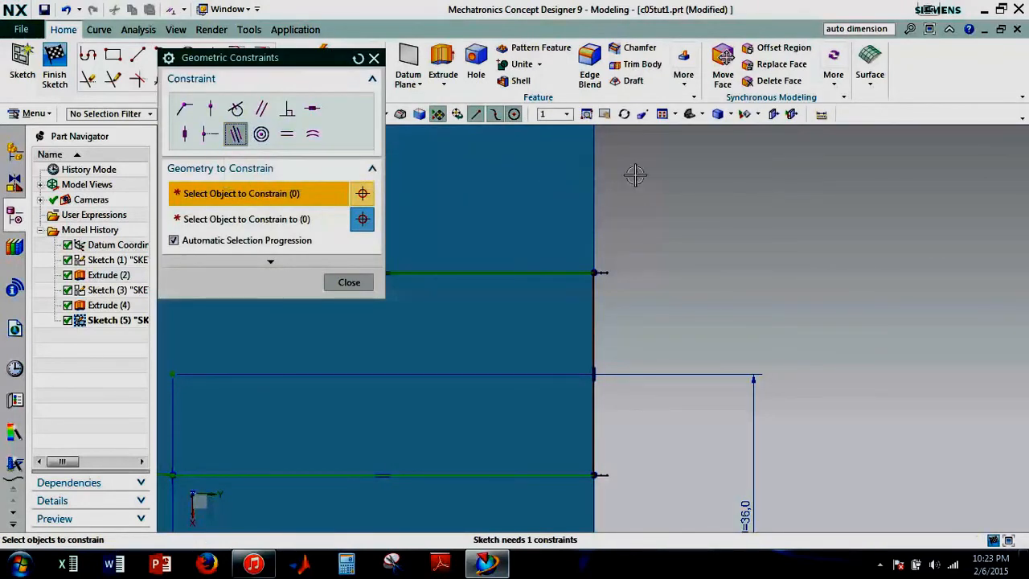
pyautogui.click(594, 186)
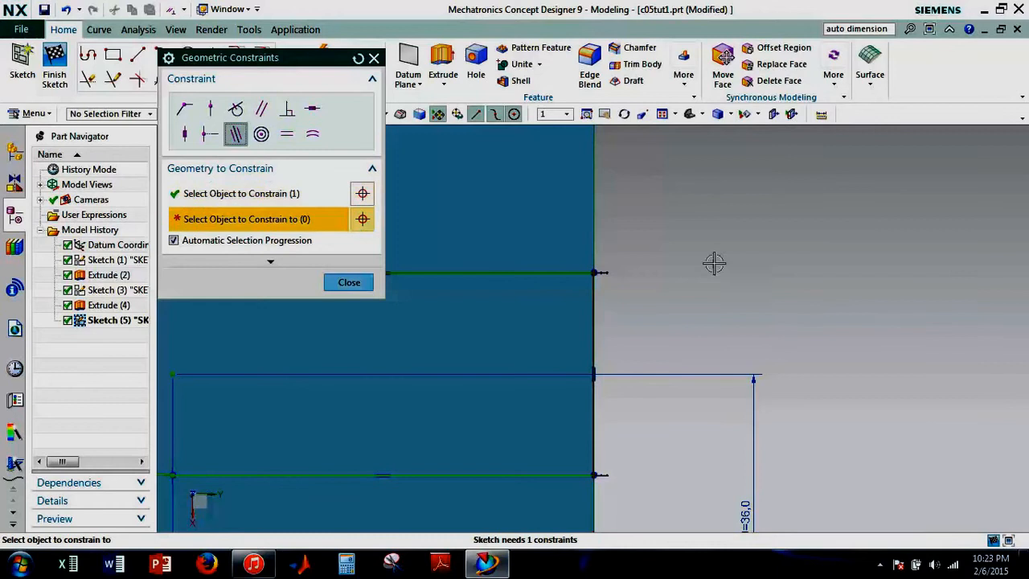
pyautogui.click(599, 314)
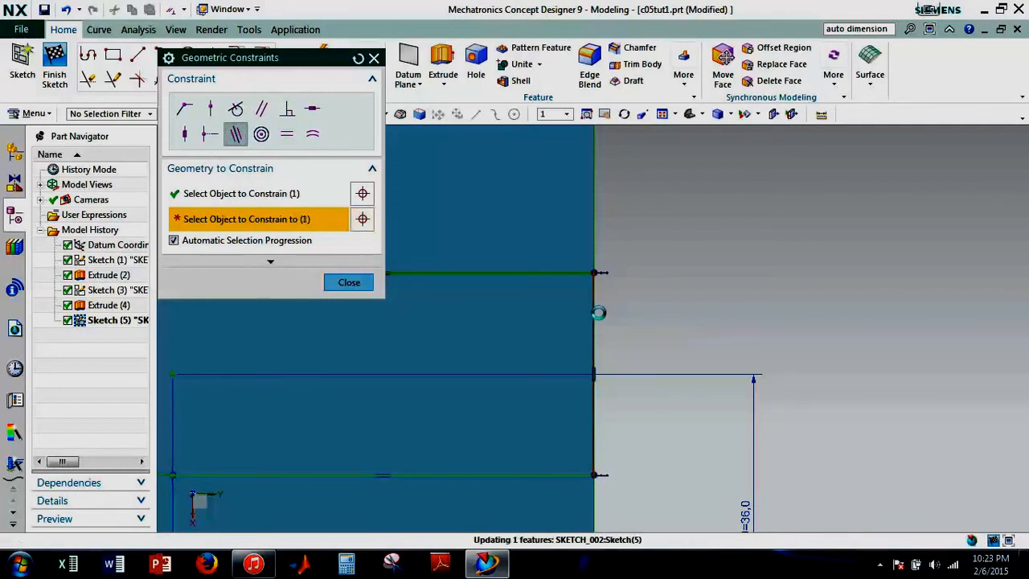
pyautogui.click(349, 282)
pyautogui.scroll(-5, 523, 448)
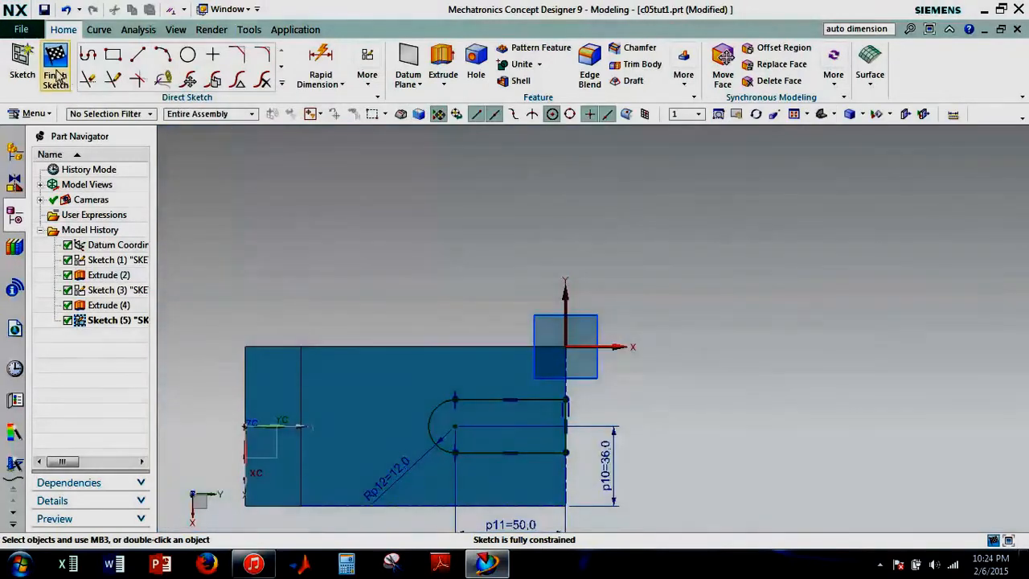
# Finish the sketch and extrude the slot outline from 0 to -50 mm with Subtract to cut the slot through the horizontal leg
pyautogui.click(55, 64)
pyautogui.moveTo(631, 468); pyautogui.dragTo(661, 427, button='middle')
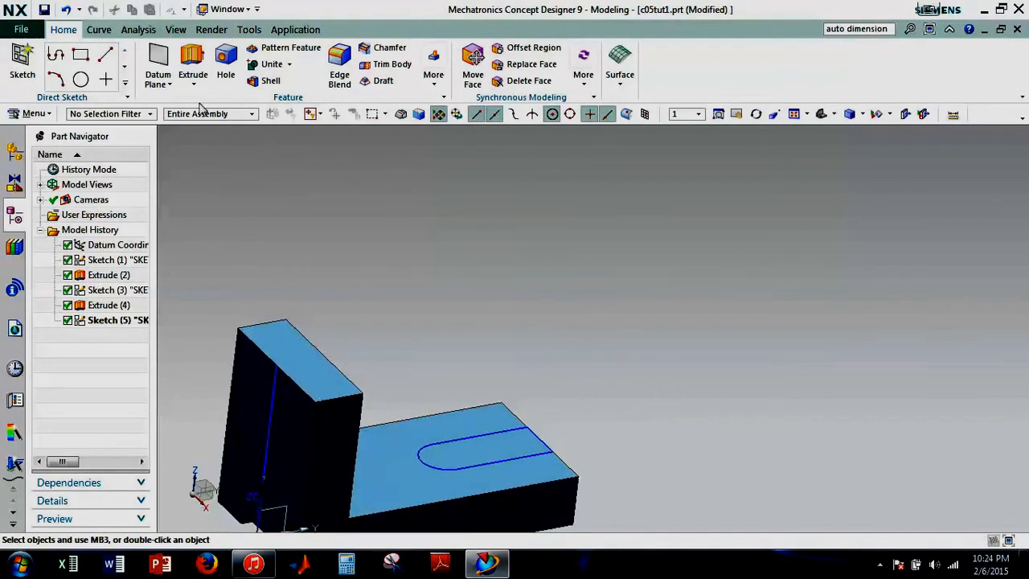
pyautogui.click(193, 60)
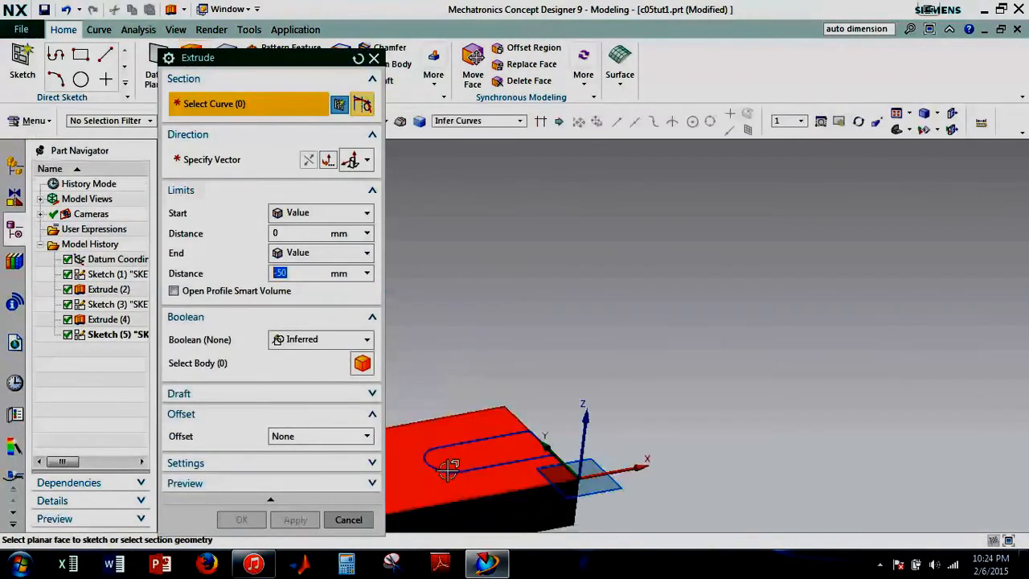
pyautogui.click(448, 470)
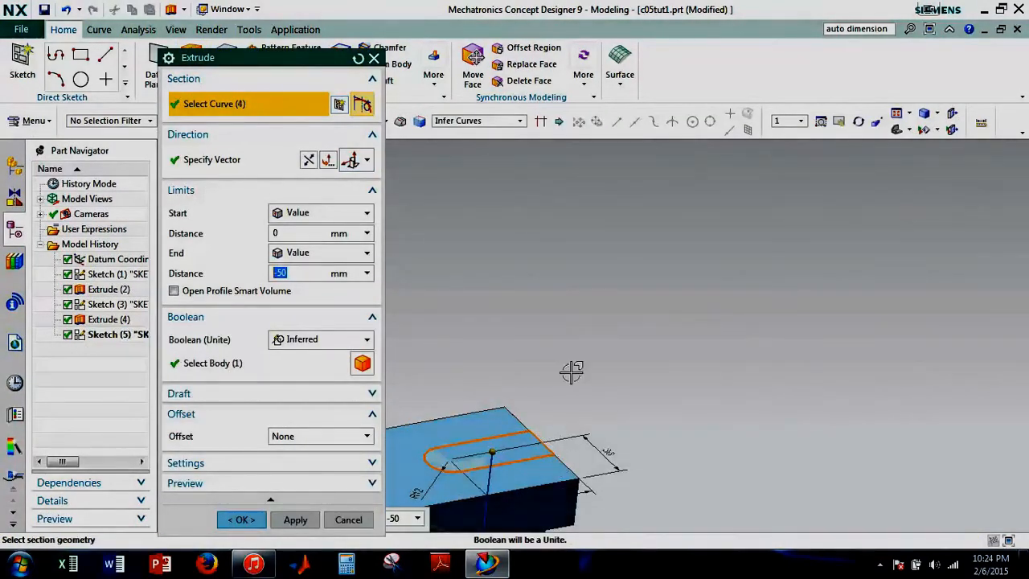
pyautogui.keyDown('shift'); pyautogui.moveTo(659, 497); pyautogui.dragTo(722, 359, button='middle'); pyautogui.keyUp('shift')
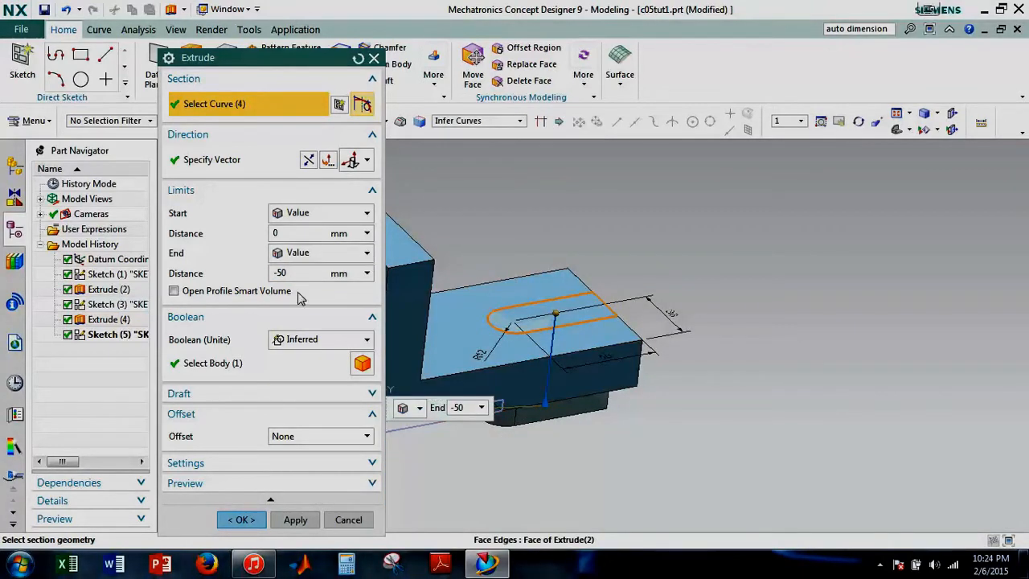
pyautogui.click(358, 341)
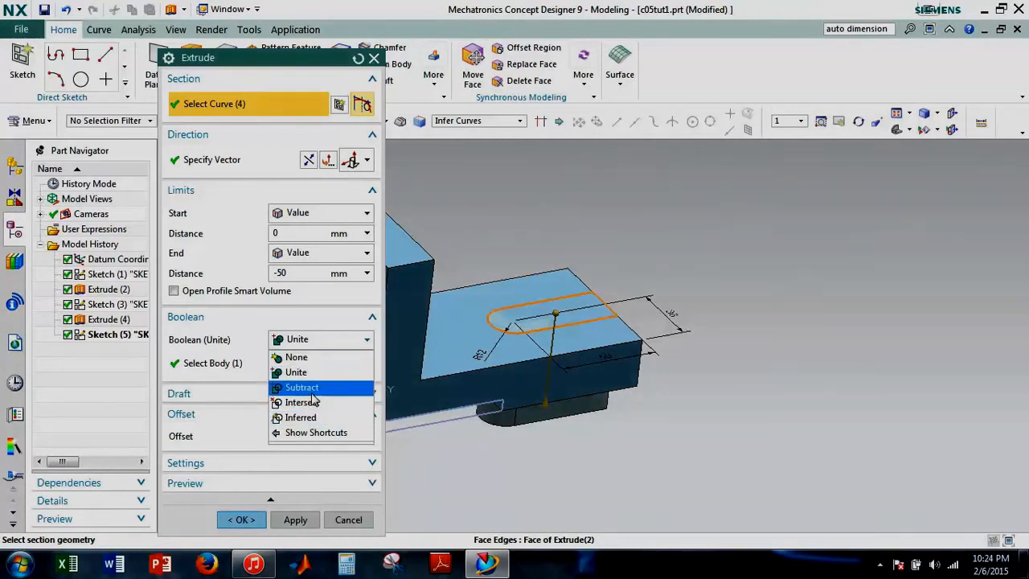
pyautogui.click(309, 390)
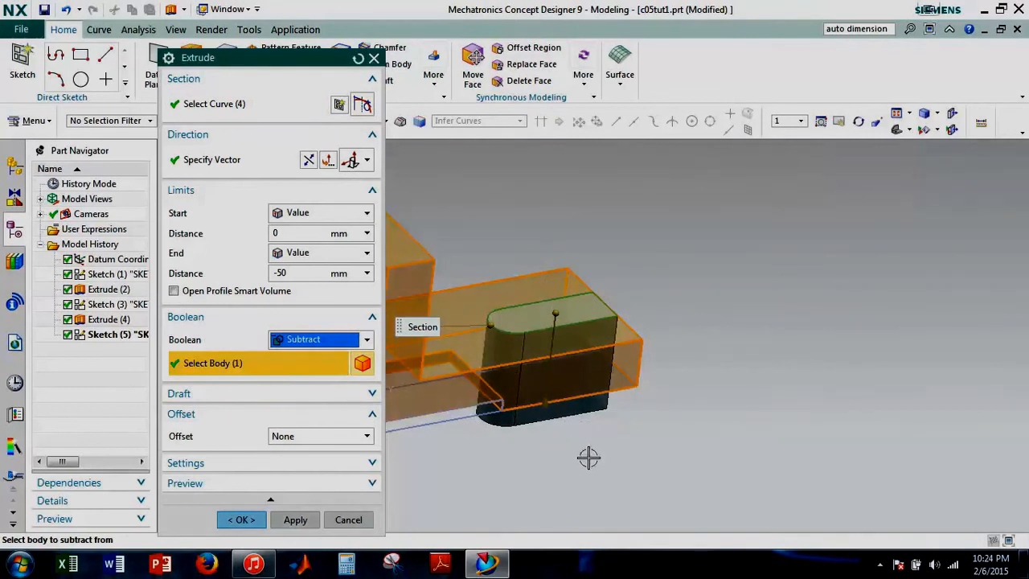
pyautogui.moveTo(594, 454); pyautogui.dragTo(634, 473, button='middle')
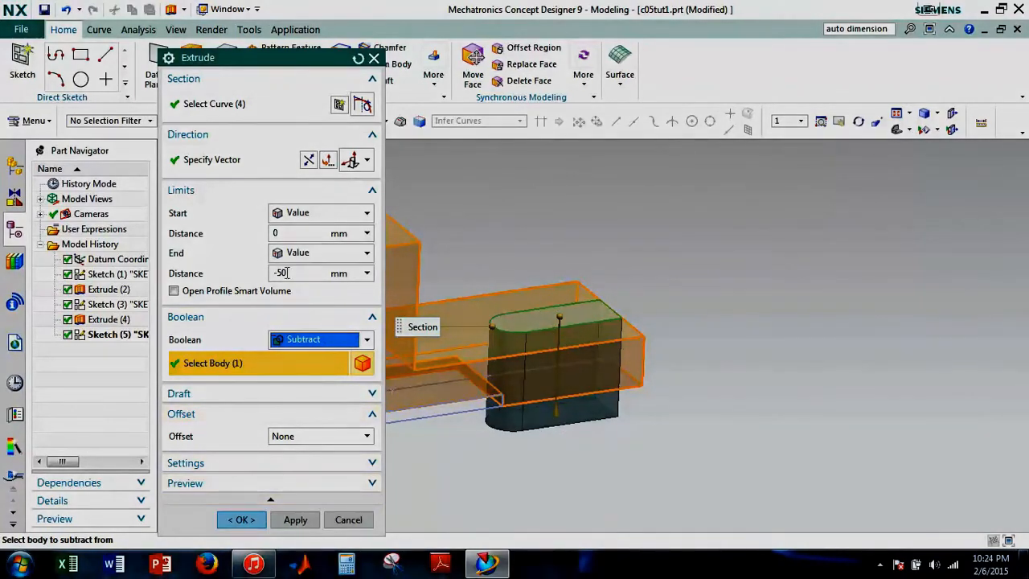
pyautogui.click(240, 519)
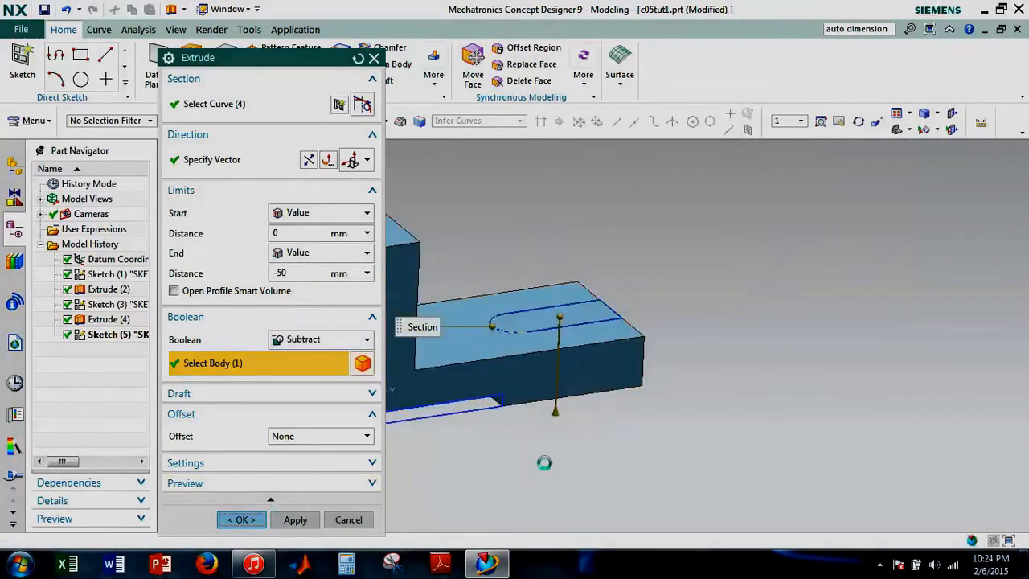
pyautogui.moveTo(573, 439)
pyautogui.mouseDown(button='middle')
pyautogui.moveTo(501, 471)
pyautogui.moveTo(434, 445)
pyautogui.moveTo(486, 476)
pyautogui.moveTo(526, 469)
pyautogui.moveTo(590, 420)
pyautogui.moveTo(582, 440)
pyautogui.mouseUp(button='middle')
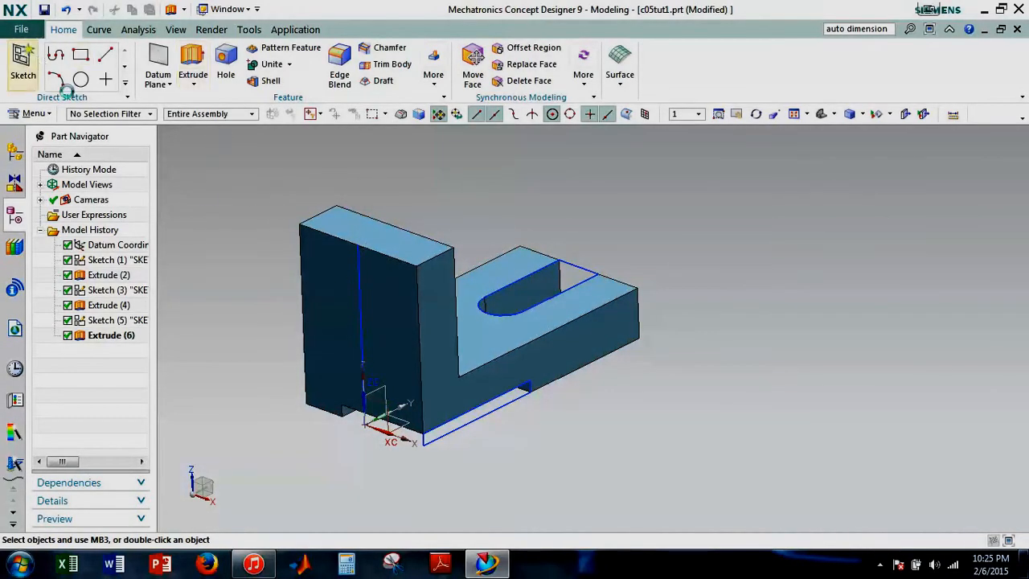
# Create a sketch on the vertical leg's outer face and draw a circle about 57 mm in diameter centred on the face's vertical midline
pyautogui.click(22, 58)
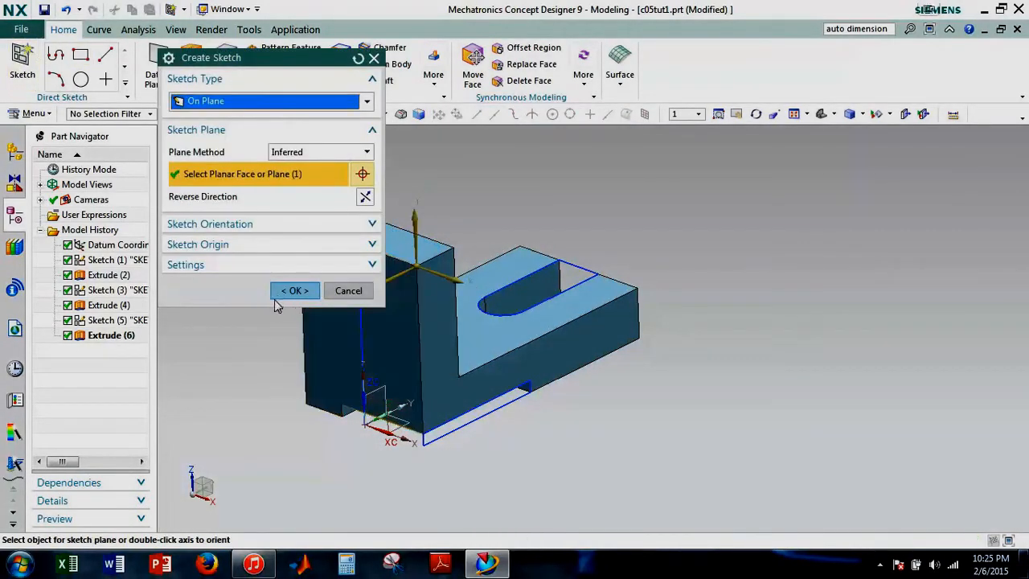
pyautogui.click(294, 290)
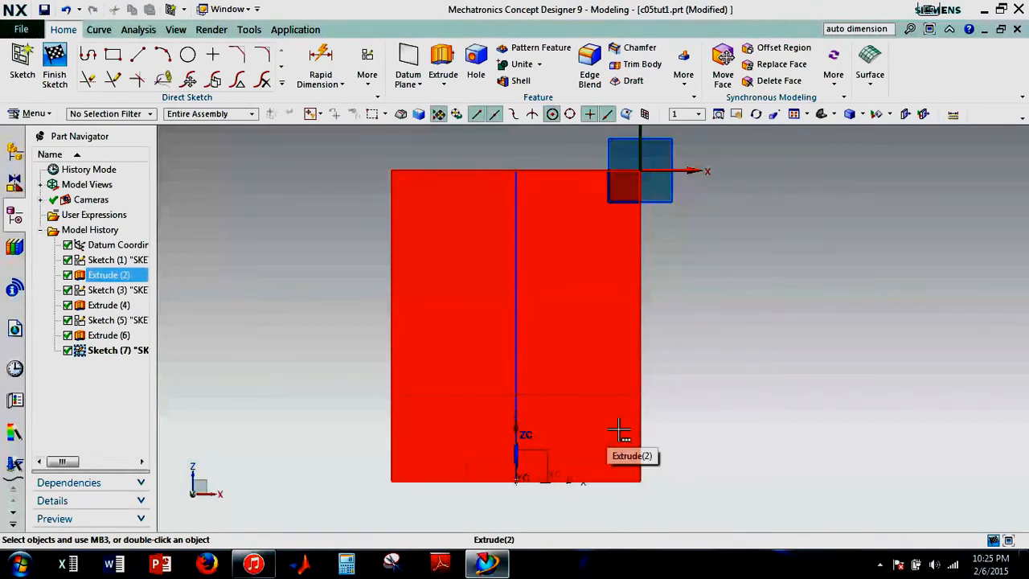
pyautogui.hotkey('ctrl', 'f')
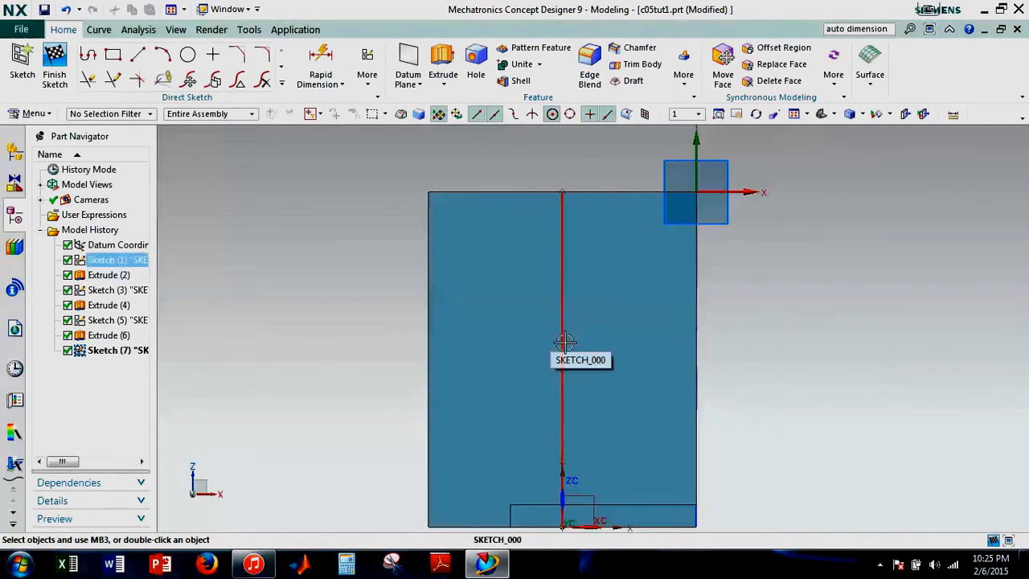
pyautogui.press('o')
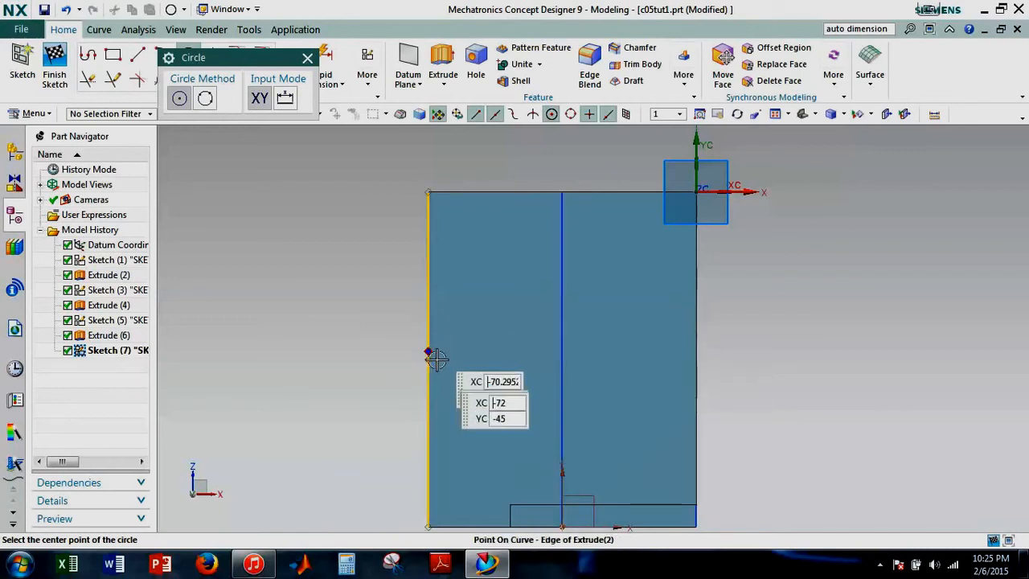
pyautogui.click(561, 346)
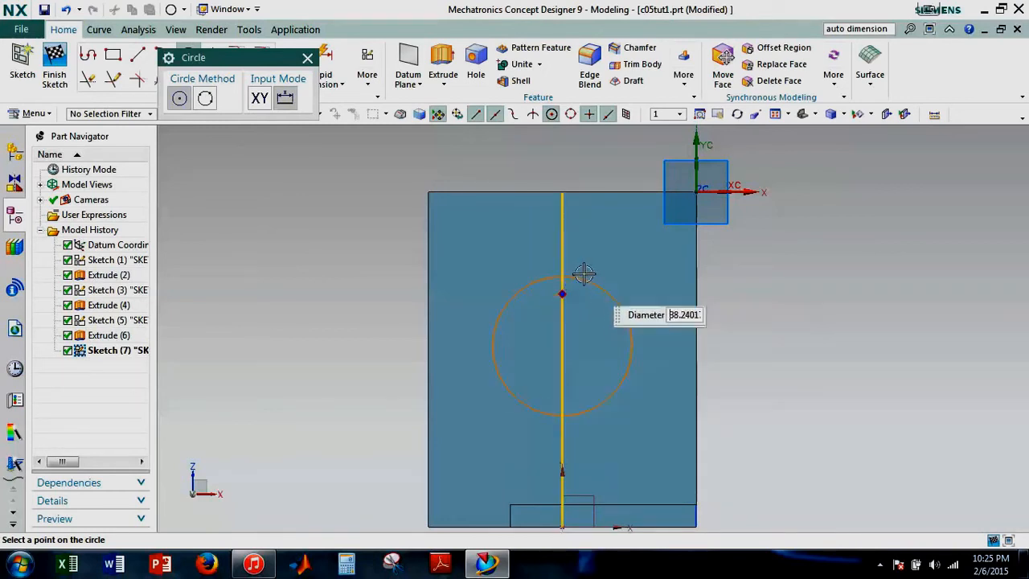
pyautogui.click(648, 284)
pyautogui.press('Escape')
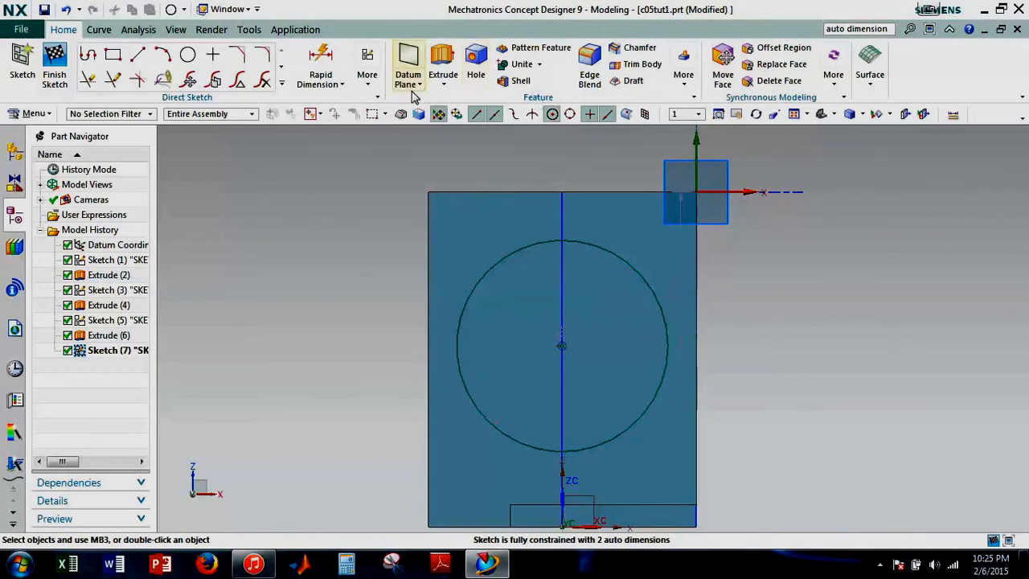
# Turn off continuous auto dimensioning and delete the circle's automatic diameter and vertical position dimensions
pyautogui.click(366, 74)
pyautogui.click(471, 217)
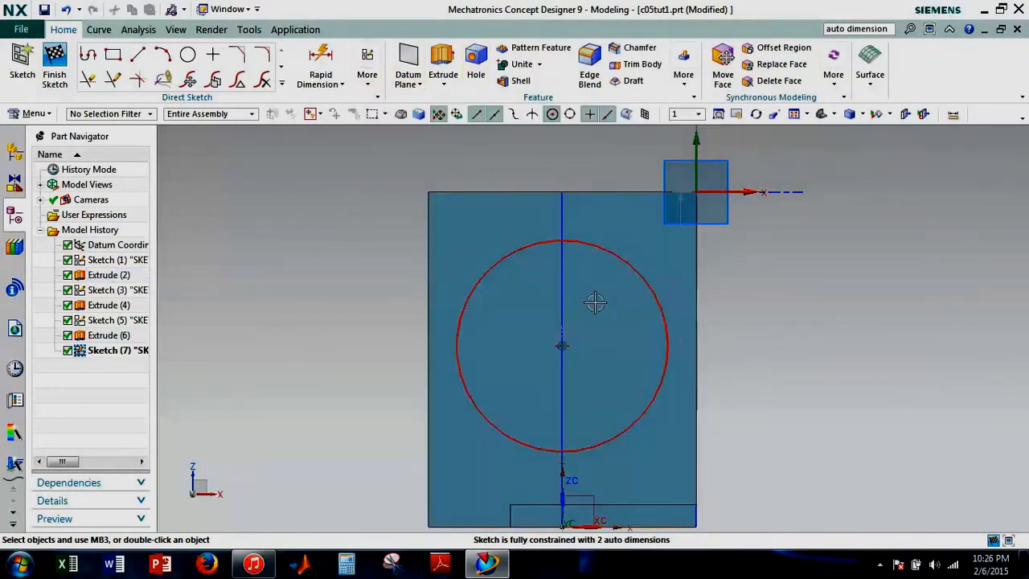
pyautogui.click(580, 320)
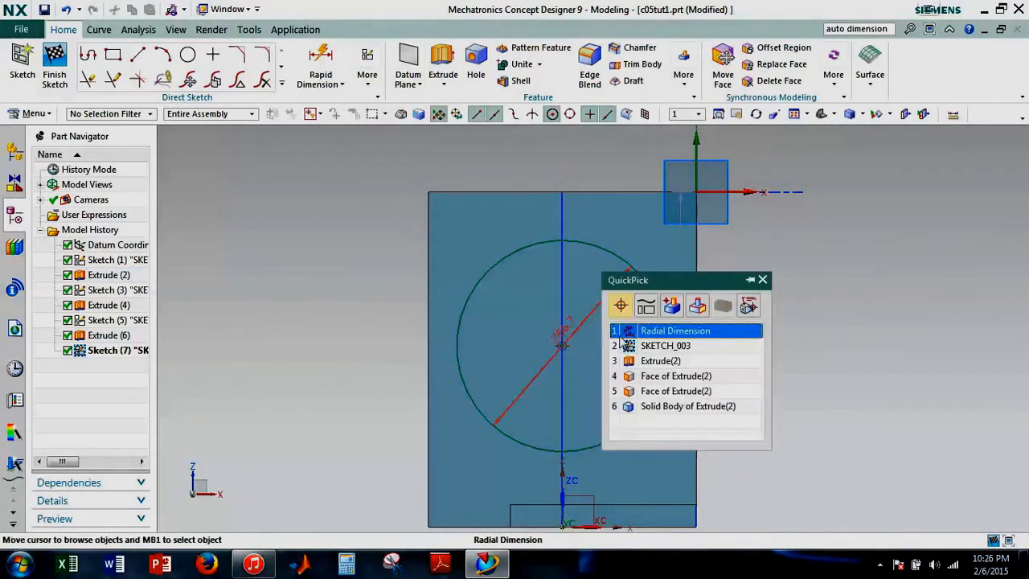
pyautogui.click(579, 322)
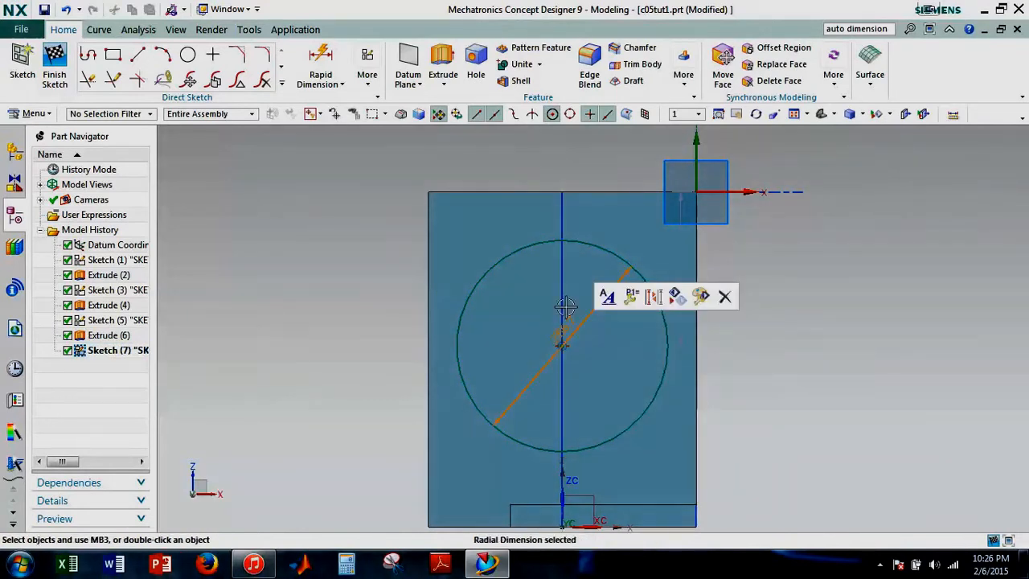
pyautogui.press('Delete')
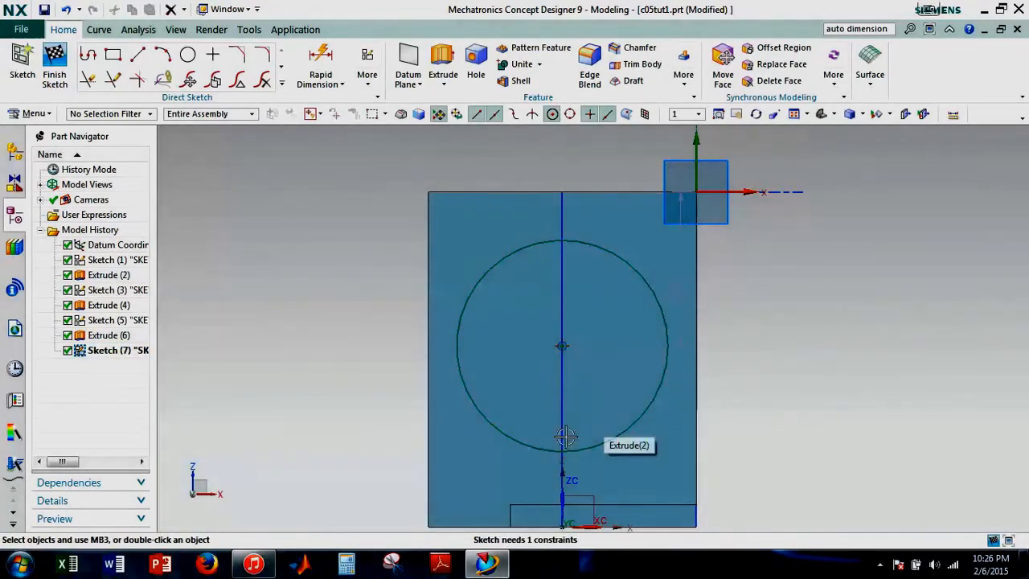
pyautogui.click(682, 268)
pyautogui.press('Delete')
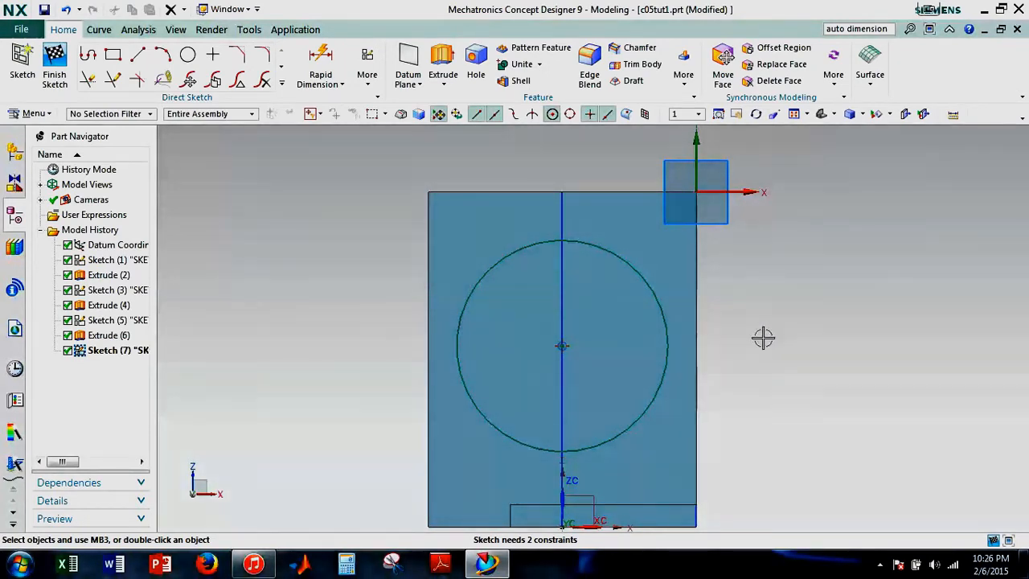
# Draw two horizontal lines about 85 mm long through the circle, one above and one below its centre, overrunning both side edges of the face
pyautogui.press('z')
pyautogui.click(403, 276)
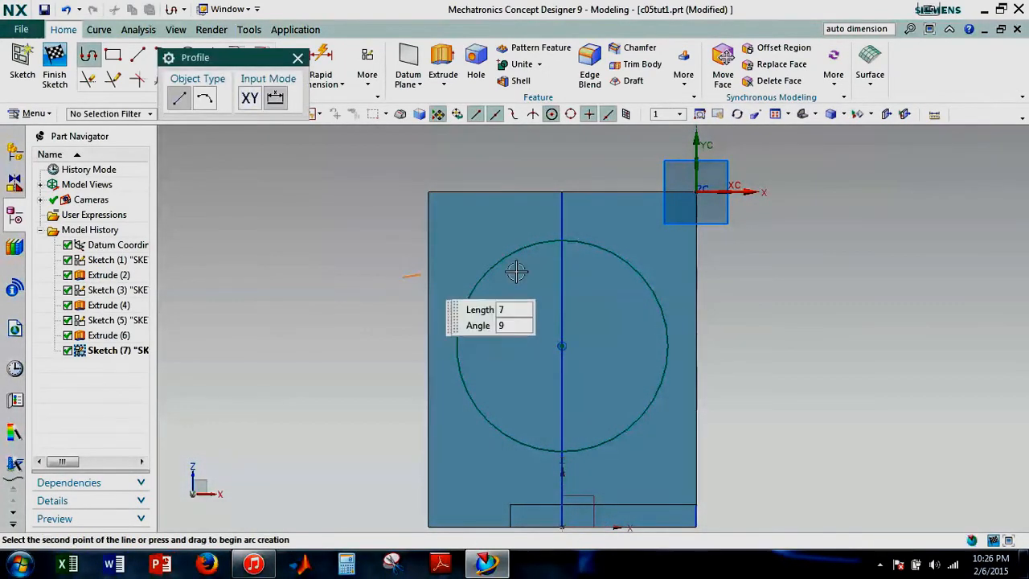
pyautogui.click(726, 278)
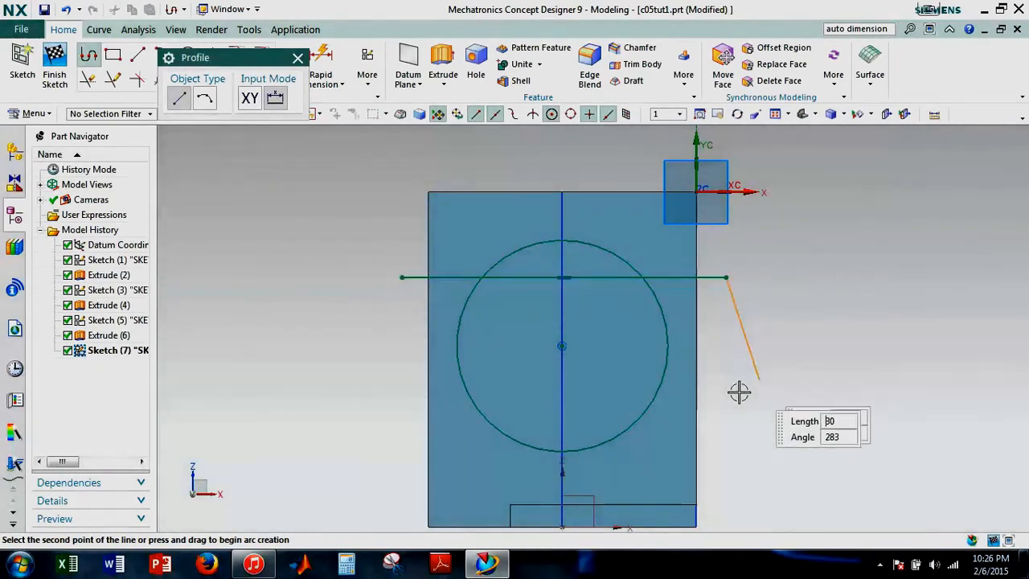
pyautogui.press('Escape')
pyautogui.press('Escape')
pyautogui.press('z')
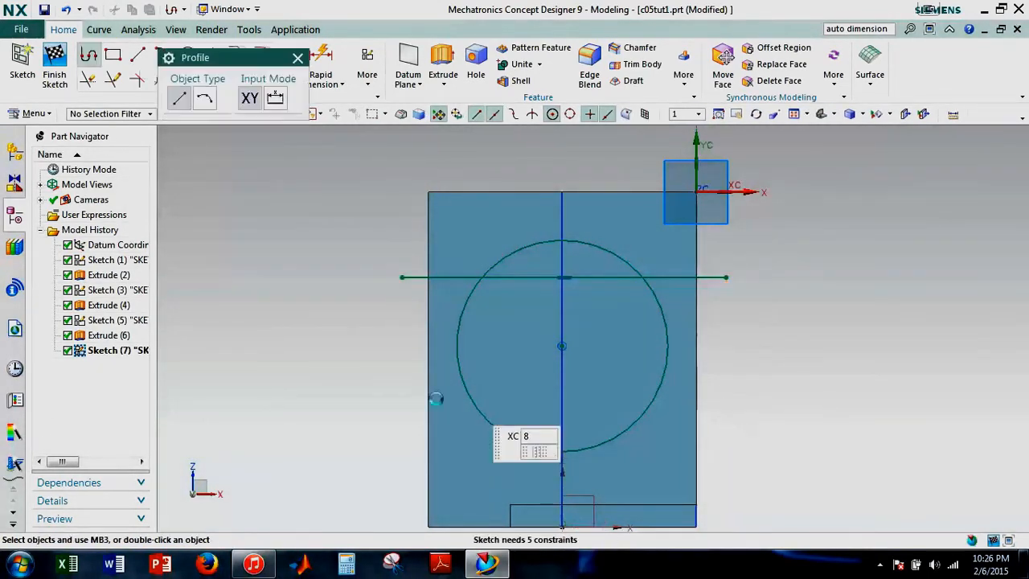
pyautogui.click(410, 415)
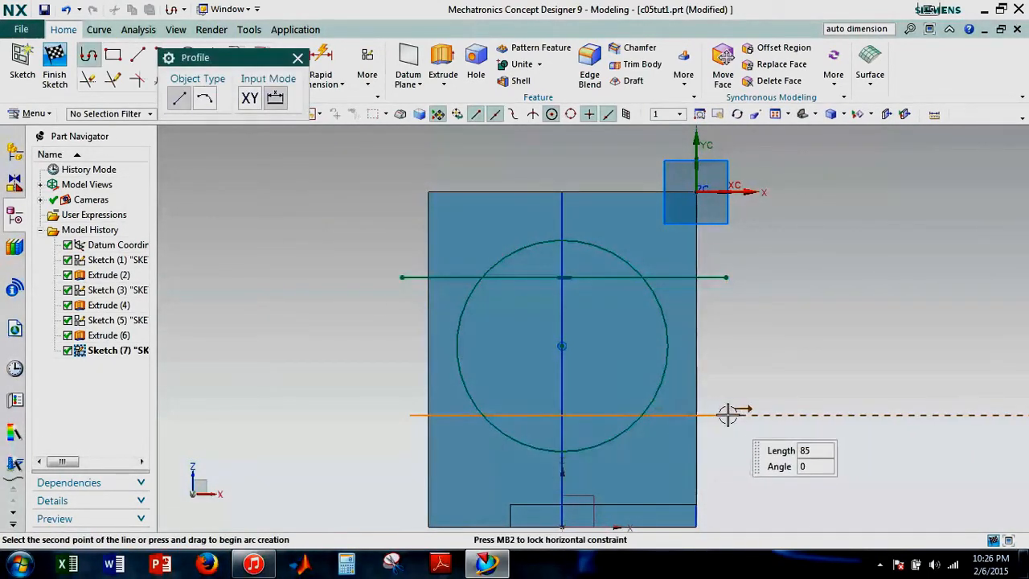
pyautogui.click(726, 415)
pyautogui.press('Escape')
pyautogui.press('Escape')
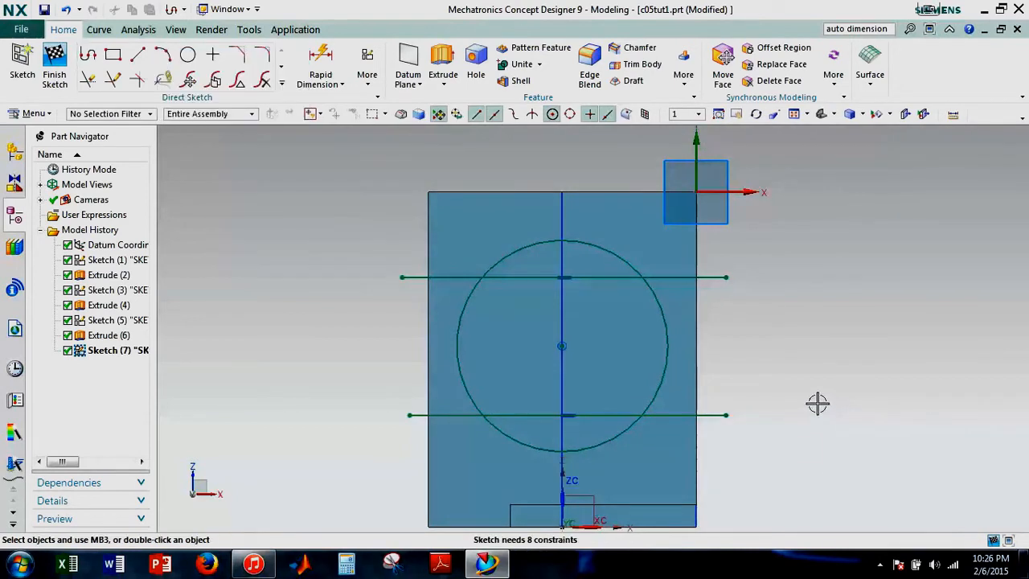
# Draw two vertical lines just outside the face's right and left edges, each crossing the ends of both horizontal lines
pyautogui.press('z')
pyautogui.click(707, 259)
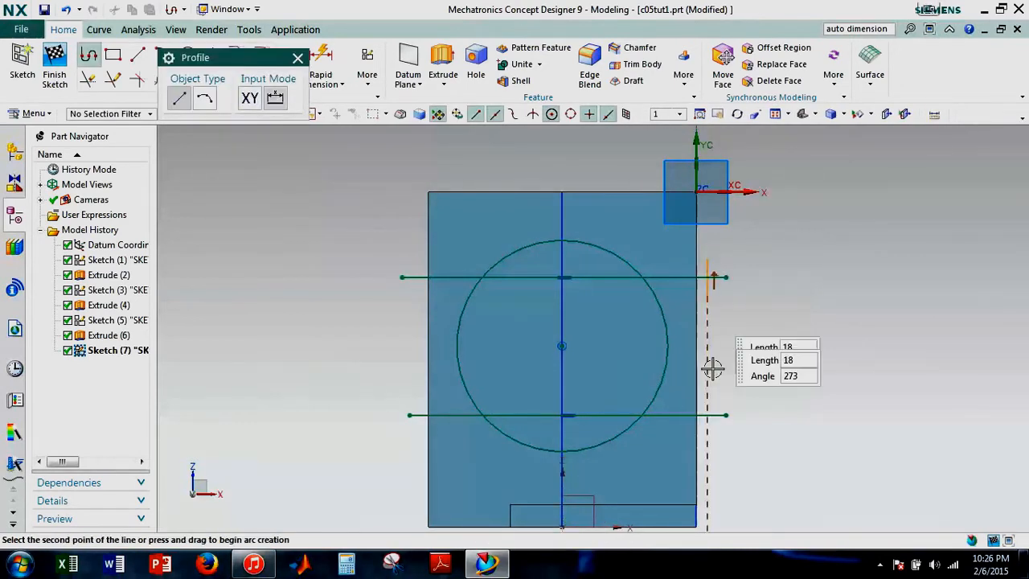
pyautogui.click(706, 444)
pyautogui.press('Escape')
pyautogui.press('Escape')
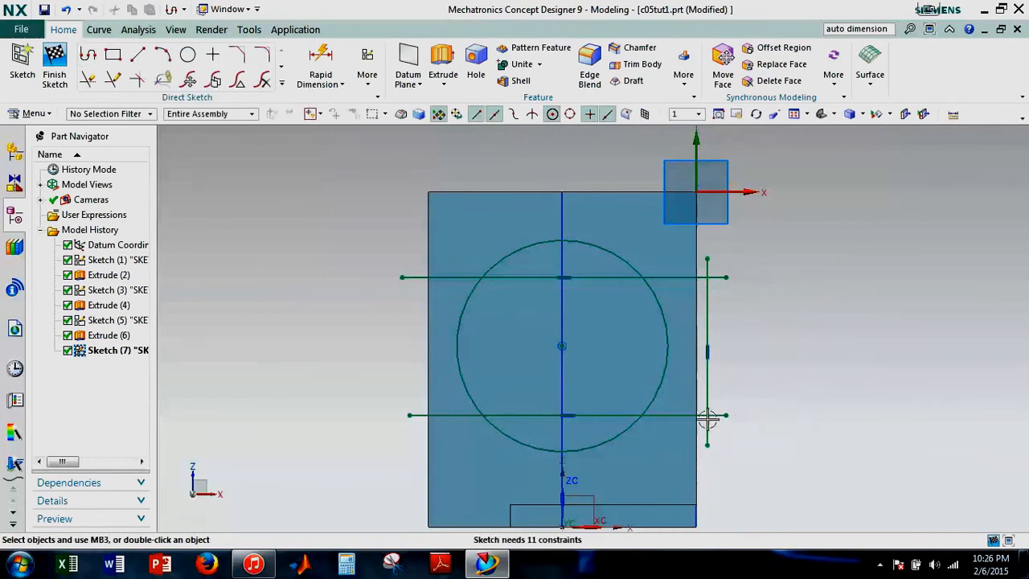
pyautogui.press('z')
pyautogui.click(413, 268)
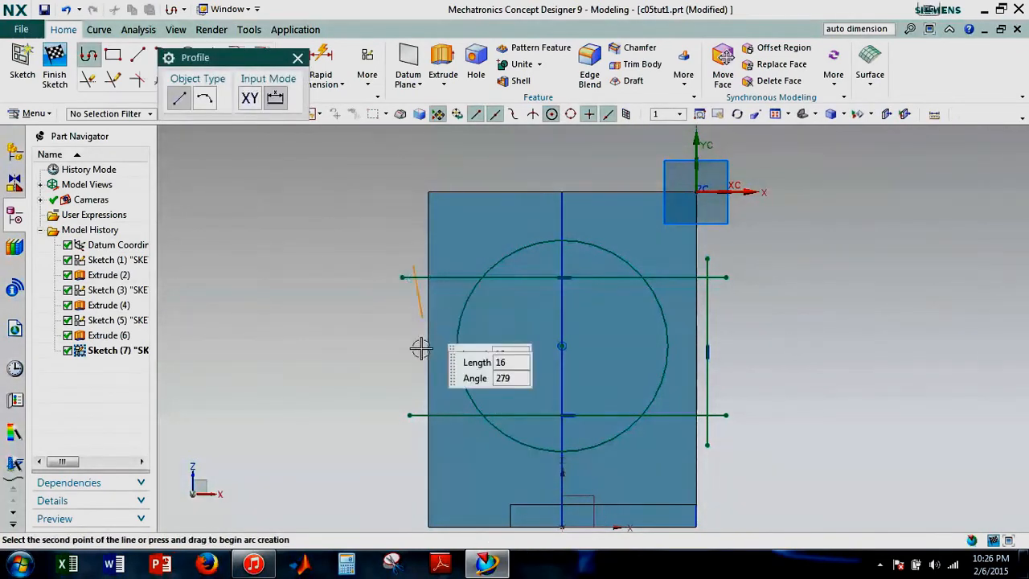
pyautogui.click(413, 424)
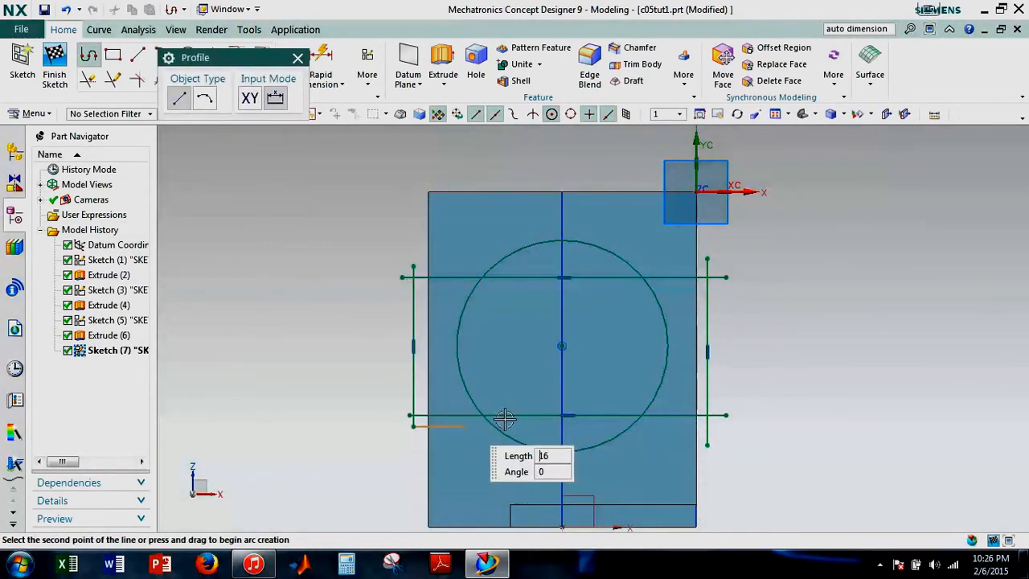
# Constrain the two vertical lines collinear with the left and right side edges of the face
pyautogui.press('Escape')
pyautogui.press('Escape')
pyautogui.scroll(3, 664, 378)
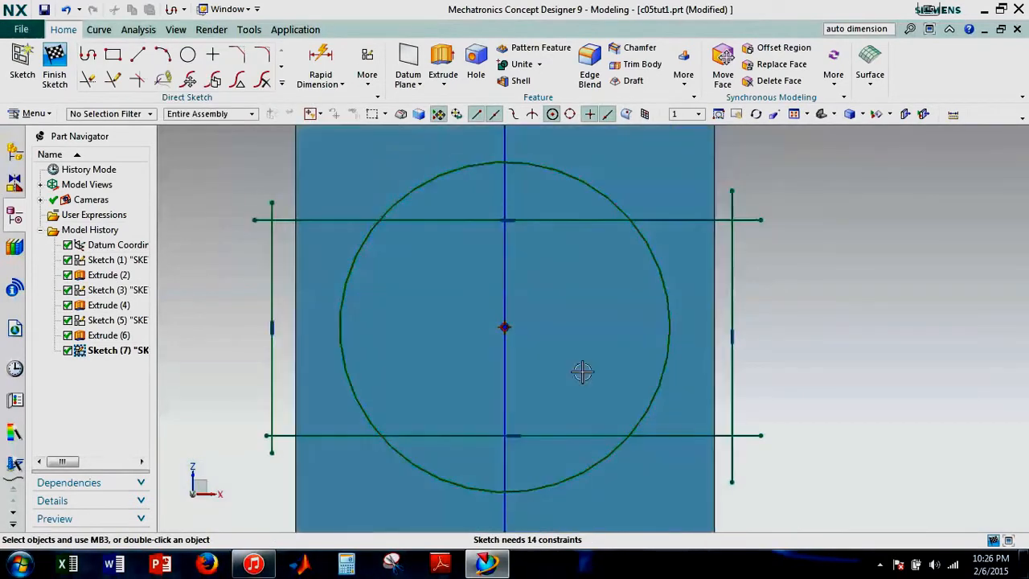
pyautogui.scroll(-2, 641, 376)
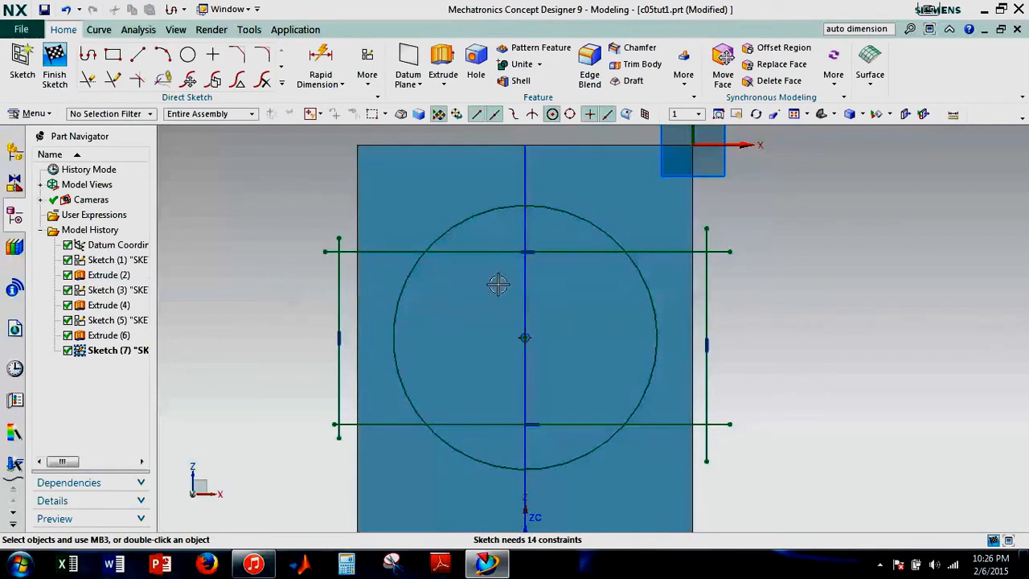
pyautogui.scroll(4, 394, 298)
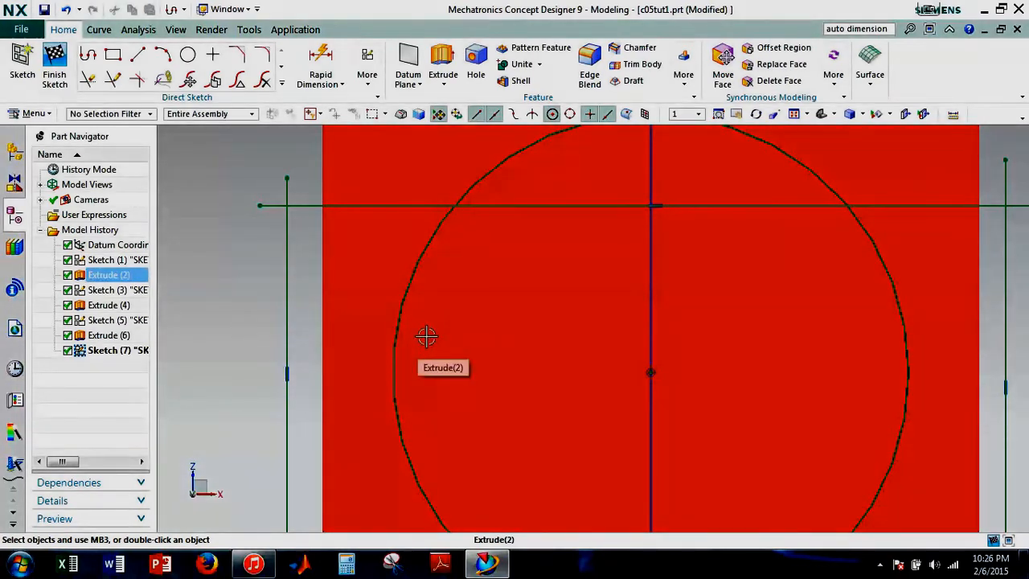
pyautogui.press('c')
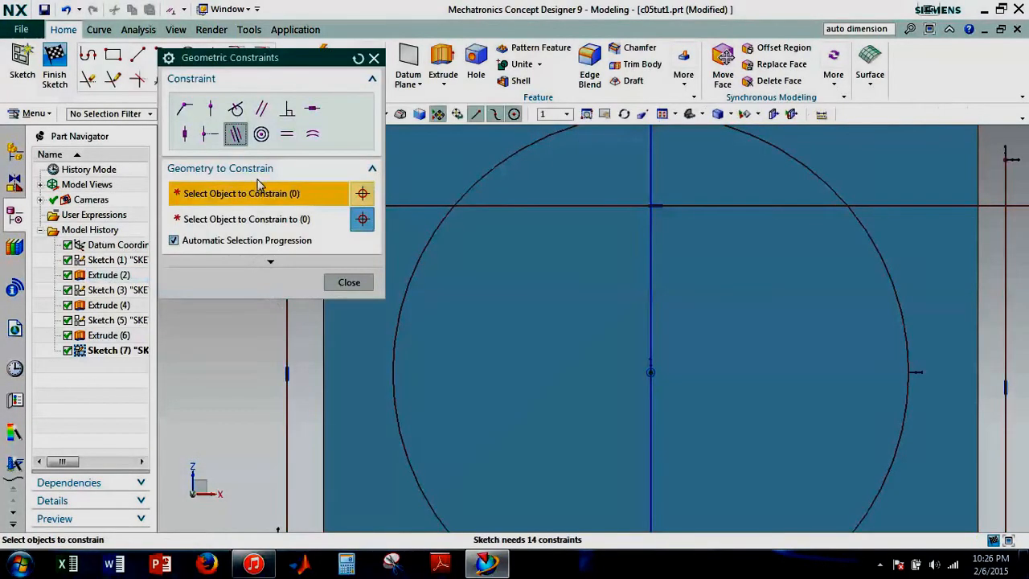
pyautogui.click(287, 370)
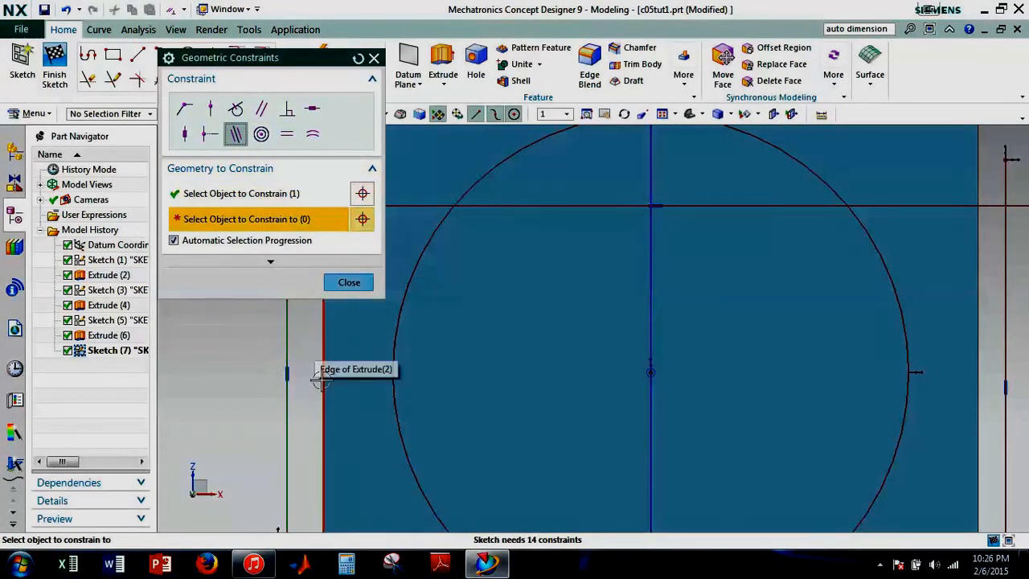
pyautogui.click(326, 366)
pyautogui.scroll(-2, 549, 442)
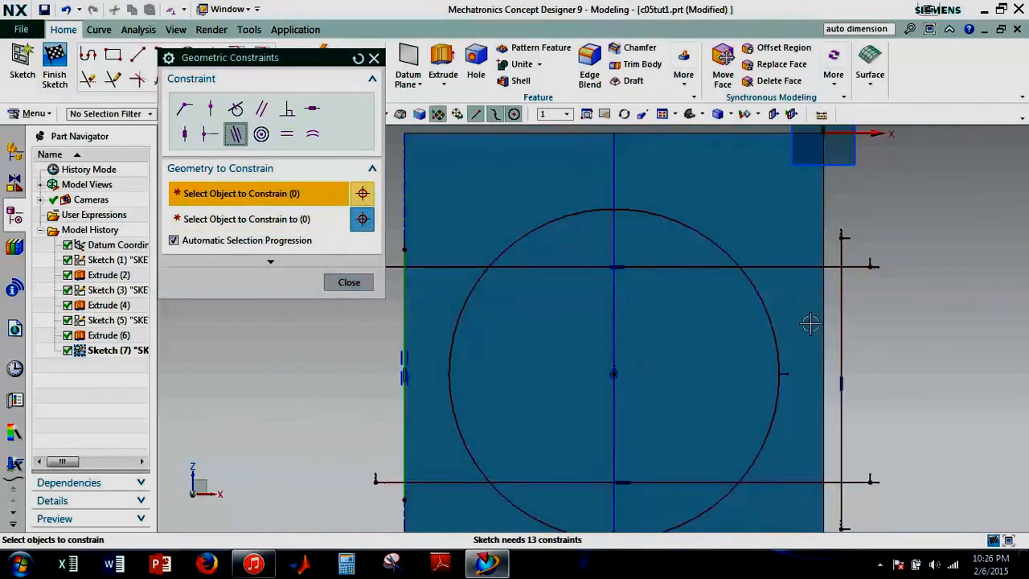
pyautogui.click(841, 326)
pyautogui.click(823, 331)
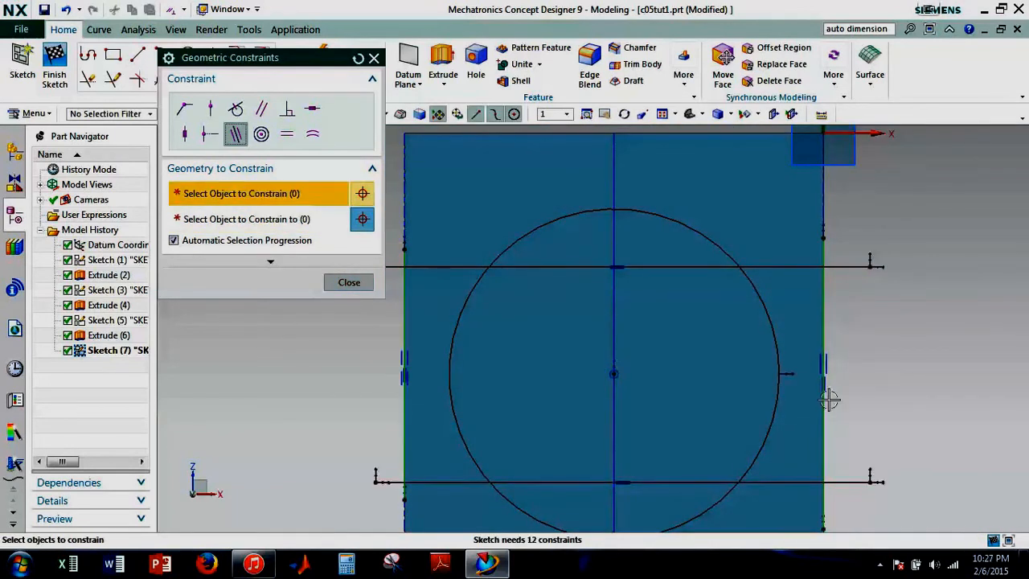
pyautogui.scroll(-1, 691, 371)
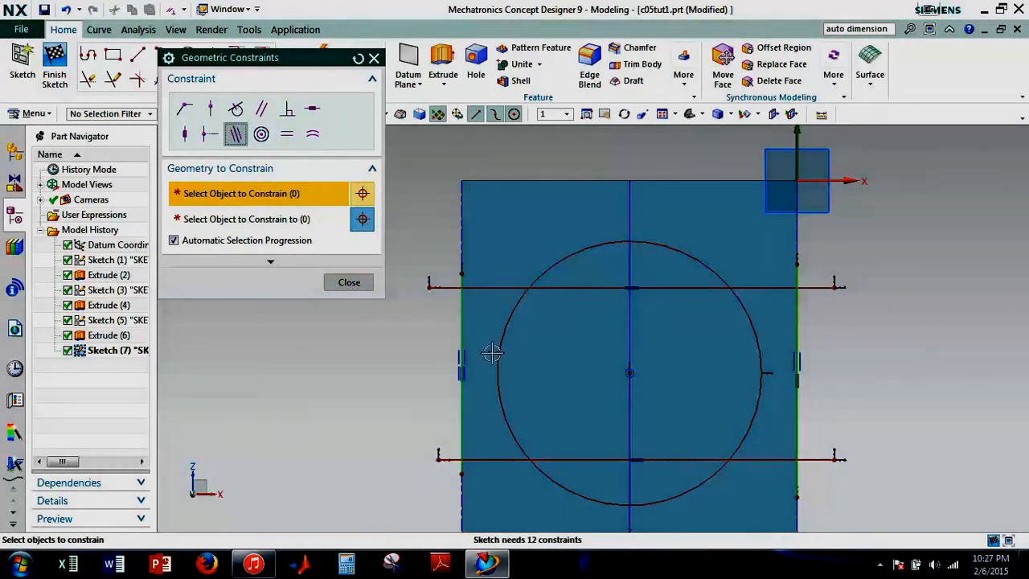
pyautogui.click(368, 290)
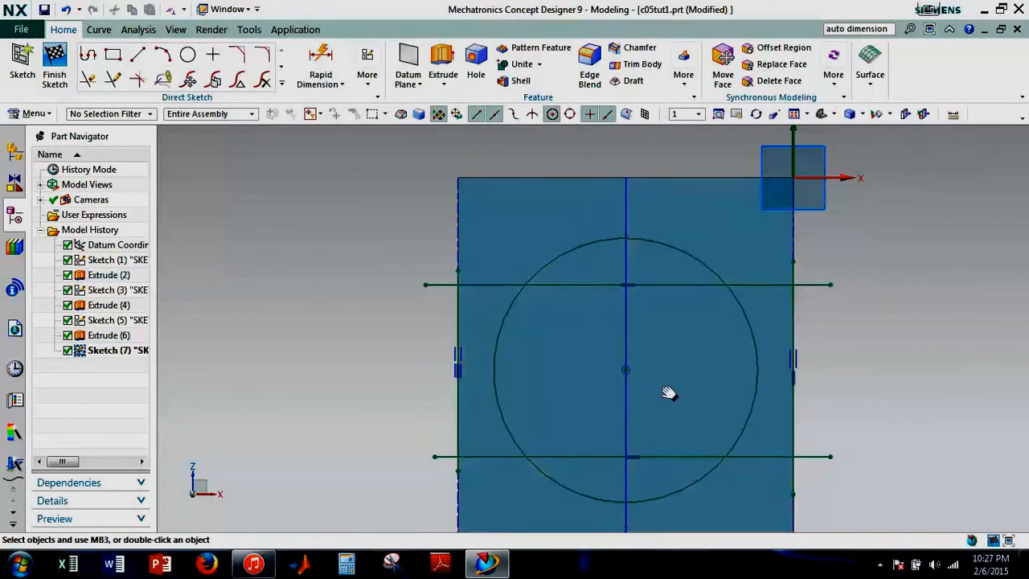
# Trim the left overhangs of both horizontal lines and the circle's left arc between them
pyautogui.keyDown('shift'); pyautogui.moveTo(668, 395); pyautogui.dragTo(614, 403, button='middle'); pyautogui.keyUp('shift')
pyautogui.scroll(2, 635, 318)
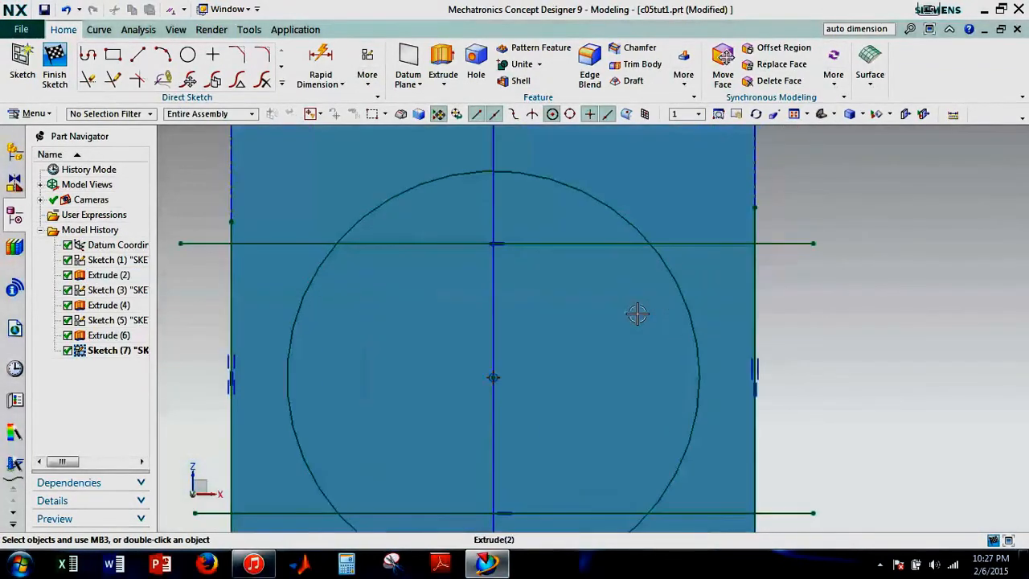
pyautogui.scroll(-1, 606, 351)
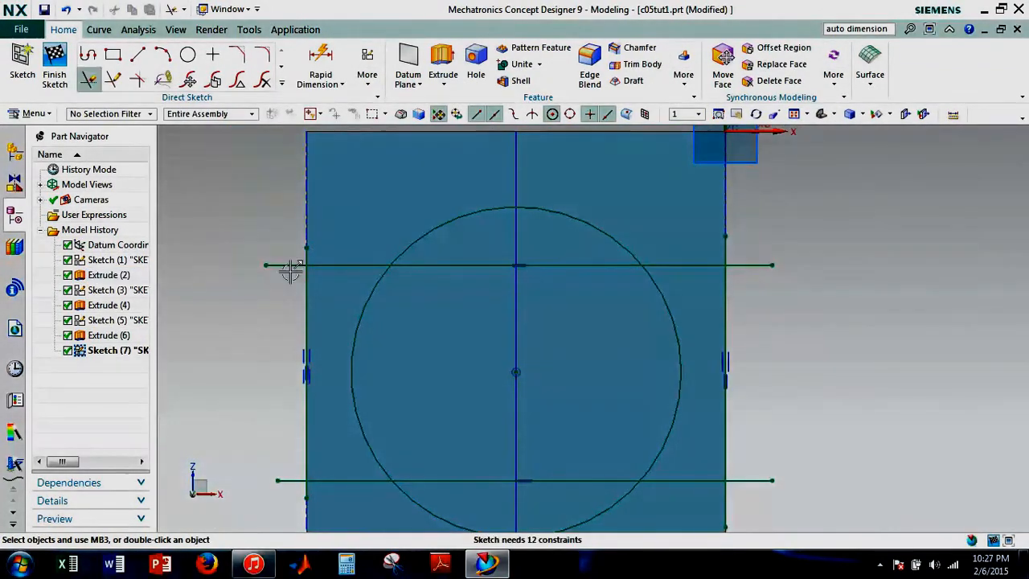
pyautogui.press('t')
pyautogui.click(289, 265)
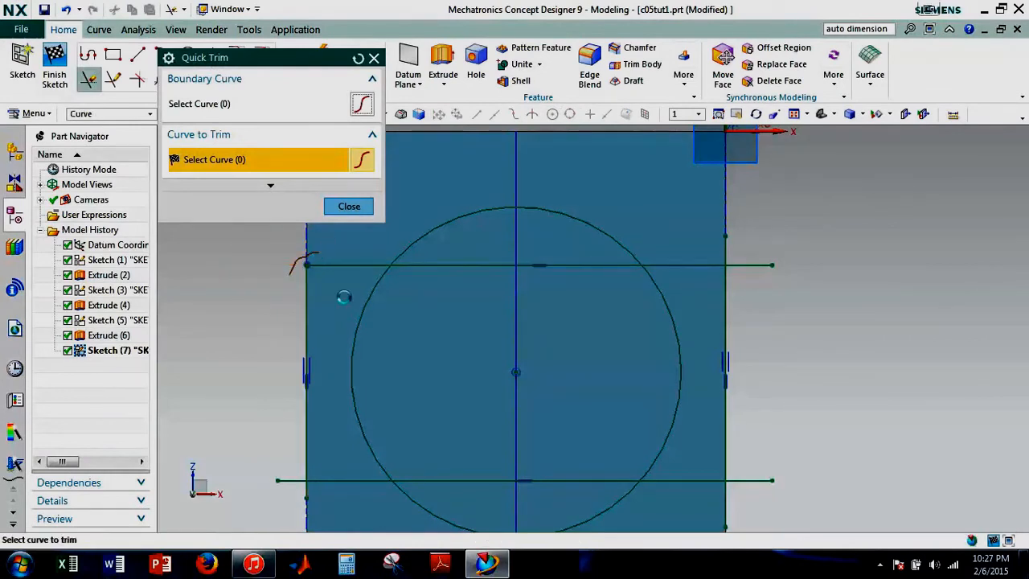
pyautogui.click(295, 480)
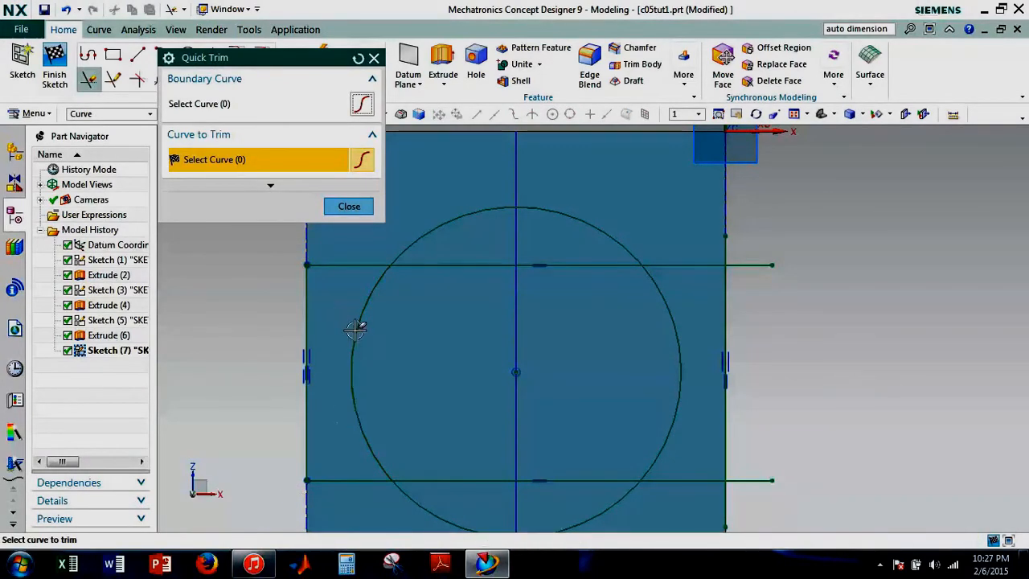
pyautogui.moveTo(338, 315); pyautogui.dragTo(415, 365)
# Trim both horizontal lines inside the circle, the circle's right arc and the overhanging line ends at the right edge to close the profile
pyautogui.moveTo(579, 251); pyautogui.dragTo(590, 291)
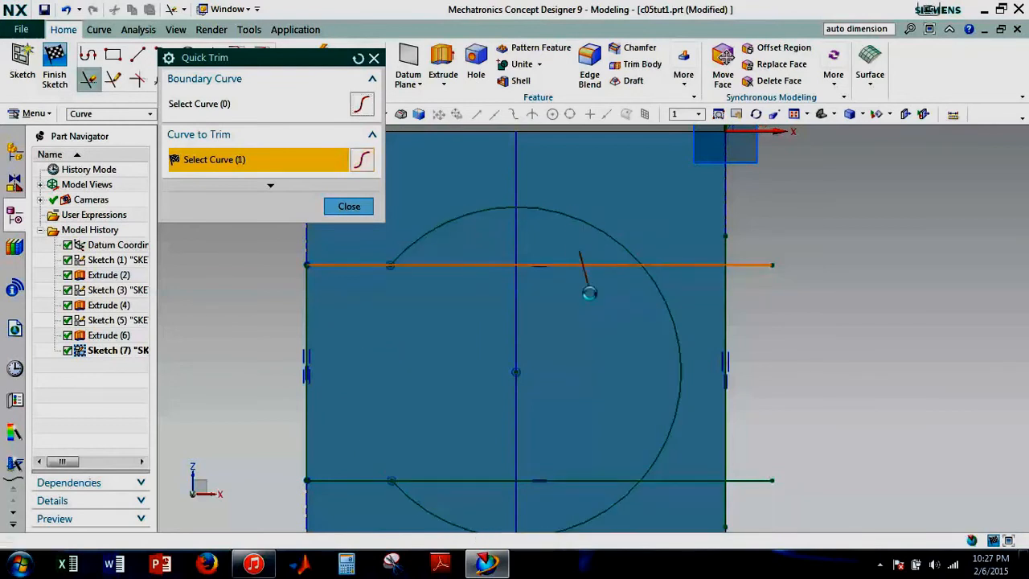
pyautogui.moveTo(656, 323); pyautogui.dragTo(683, 314)
pyautogui.moveTo(602, 463)
pyautogui.mouseDown()
pyautogui.moveTo(588, 491)
pyautogui.moveTo(609, 485)
pyautogui.mouseUp()
pyautogui.moveTo(716, 505); pyautogui.dragTo(744, 468)
pyautogui.moveTo(714, 246)
pyautogui.mouseDown()
pyautogui.moveTo(746, 266)
pyautogui.moveTo(747, 277)
pyautogui.mouseUp()
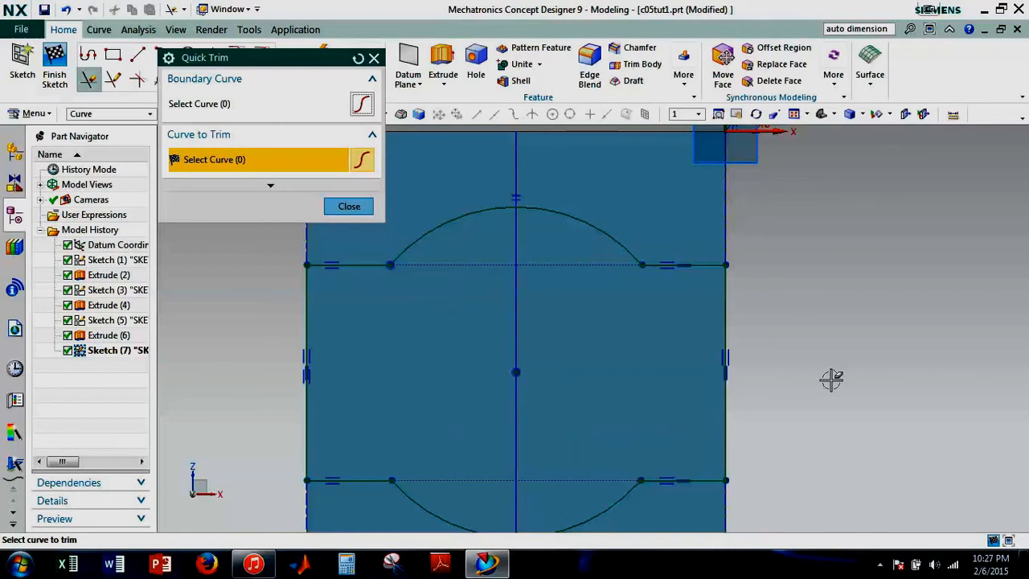
pyautogui.scroll(-1, 845, 361)
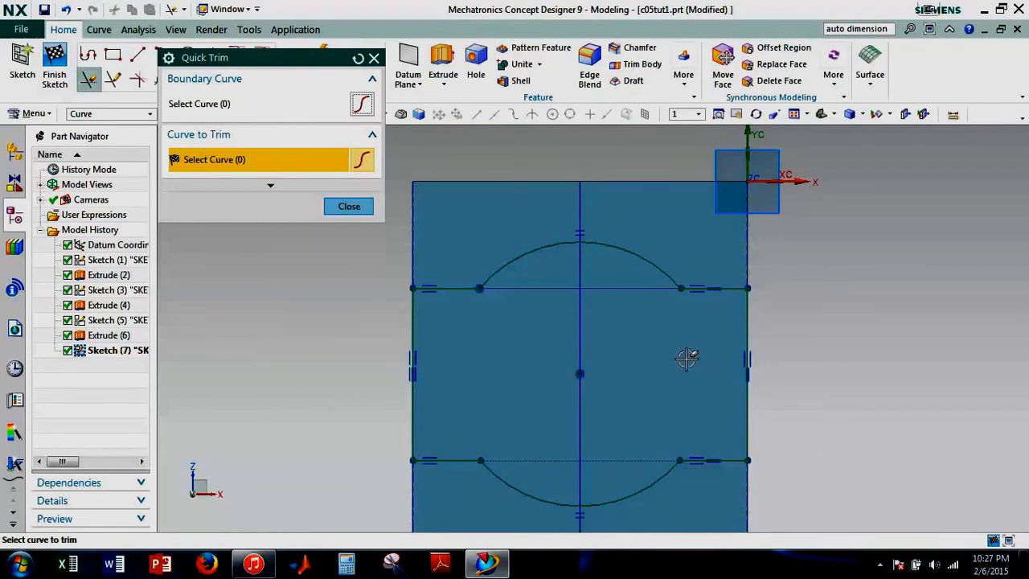
pyautogui.press('Escape')
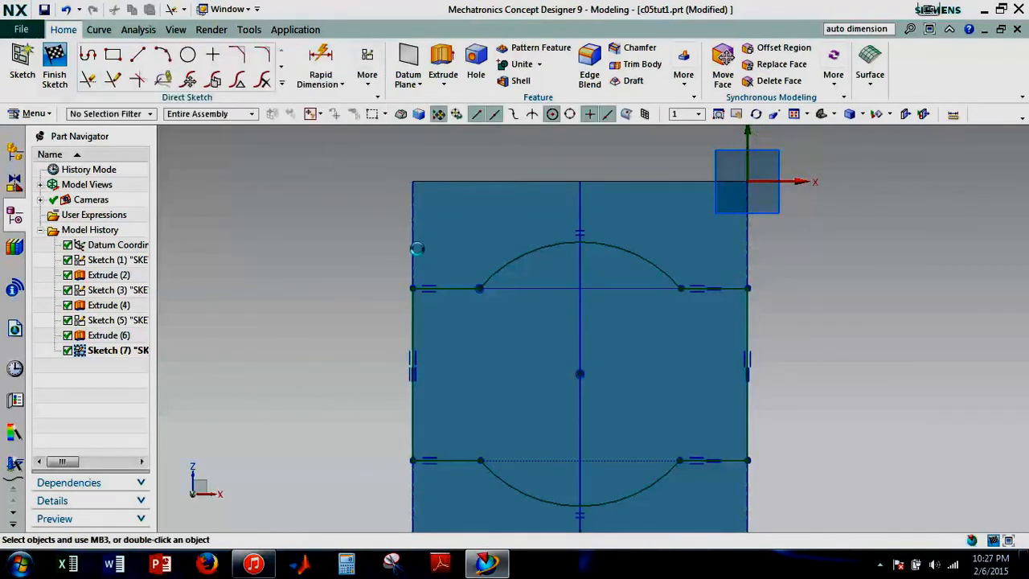
# Add a radial dimension to the upper arc and set it to 30 mm
pyautogui.press('d')
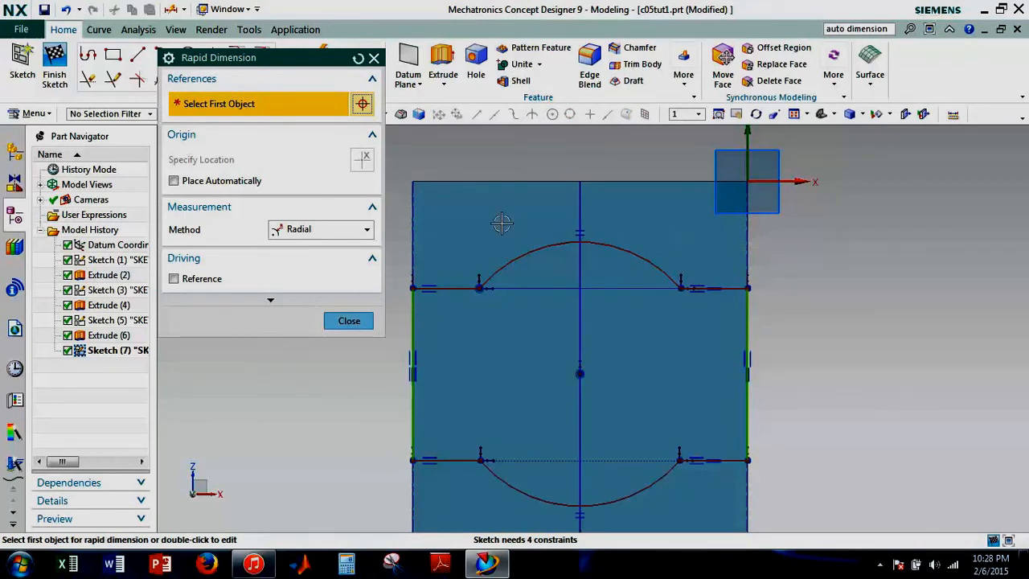
pyautogui.click(586, 245)
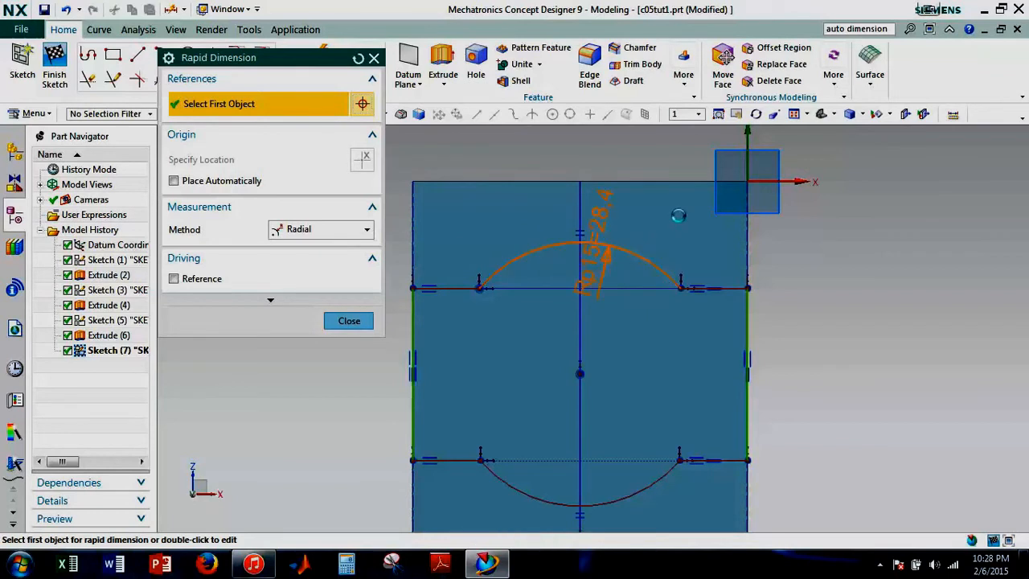
pyautogui.click(635, 285)
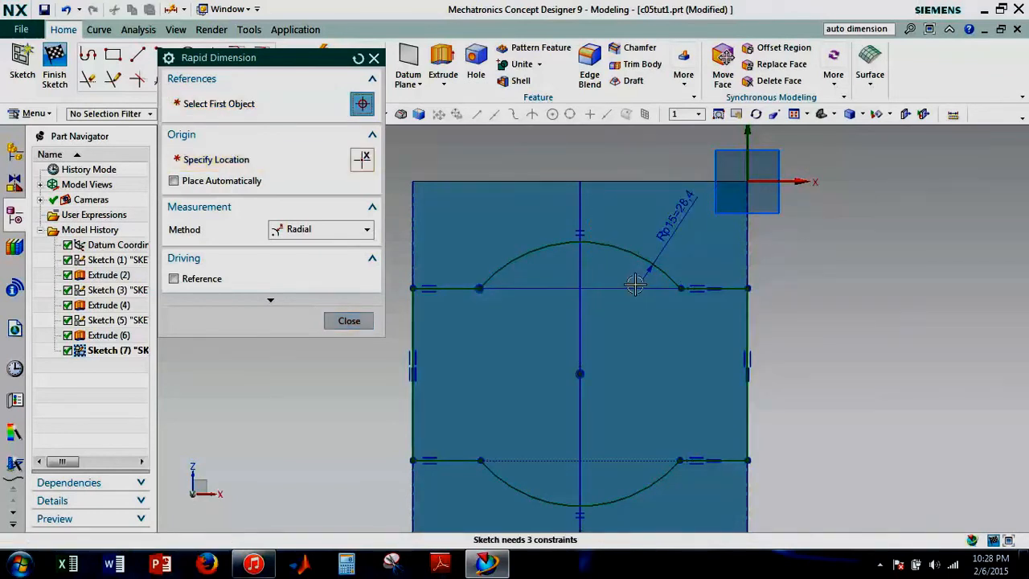
pyautogui.write('30')
pyautogui.press('Return')
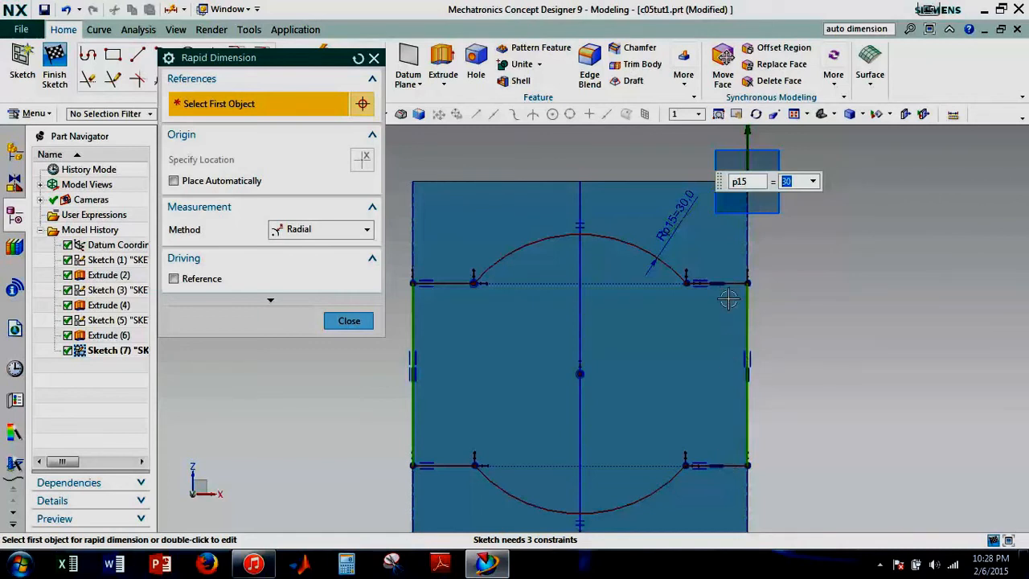
pyautogui.click(348, 321)
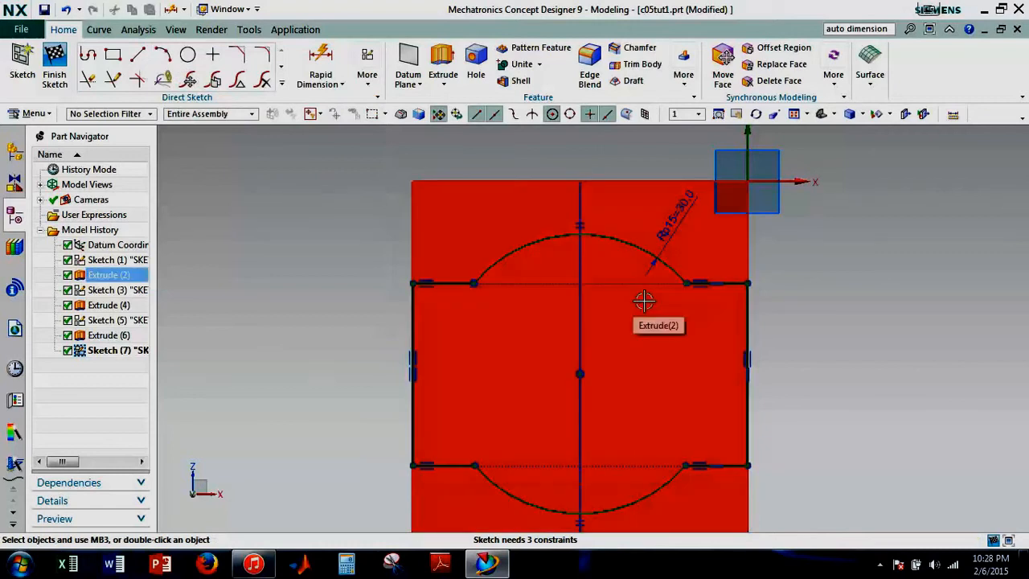
# Dimension the vertical distance between the right-hand upper and lower horizontal lines and set it to 36 mm, using the Inferred method
pyautogui.press('d')
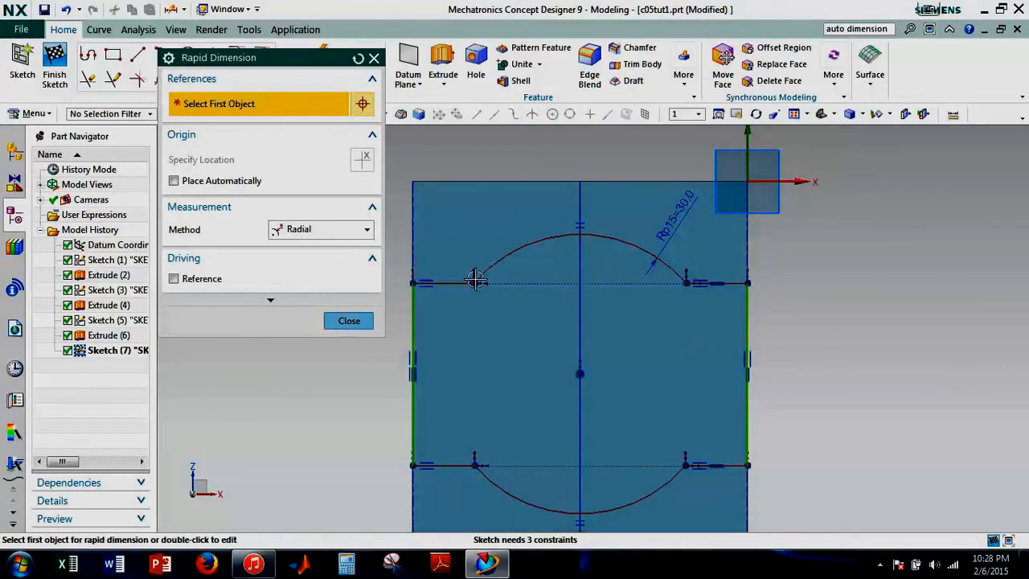
pyautogui.click(335, 236)
pyautogui.click(299, 246)
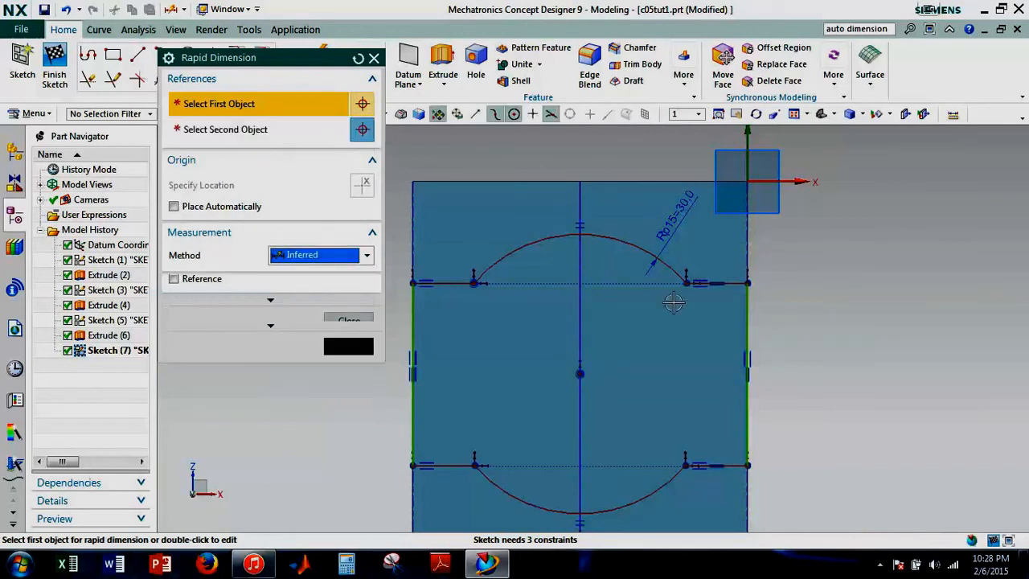
pyautogui.click(734, 282)
pyautogui.click(726, 467)
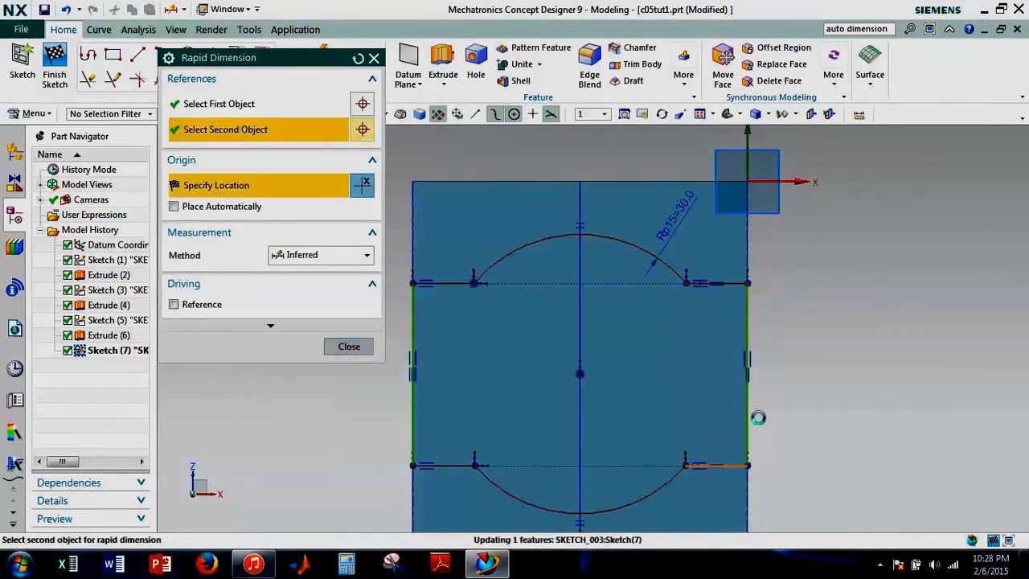
pyautogui.click(797, 367)
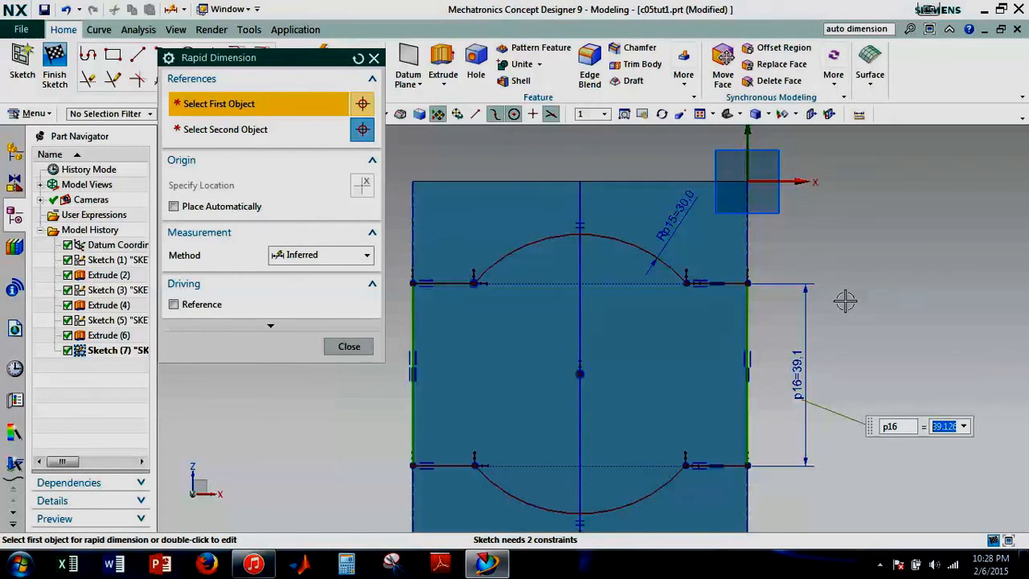
pyautogui.write('36')
pyautogui.press('Return')
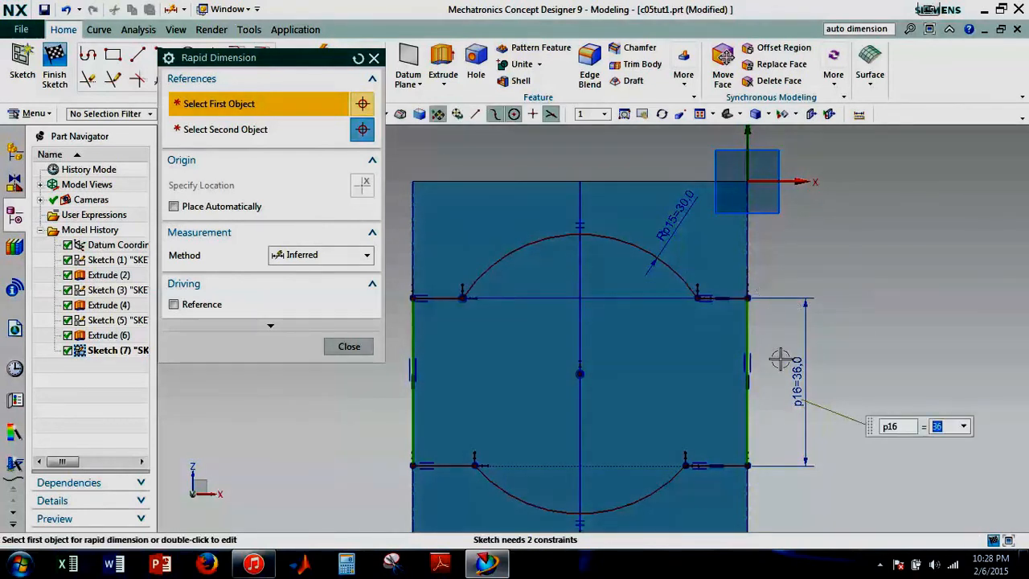
# Dimension the vertical distance from the lower right horizontal line to the face's bottom edge
pyautogui.scroll(-2, 779, 360)
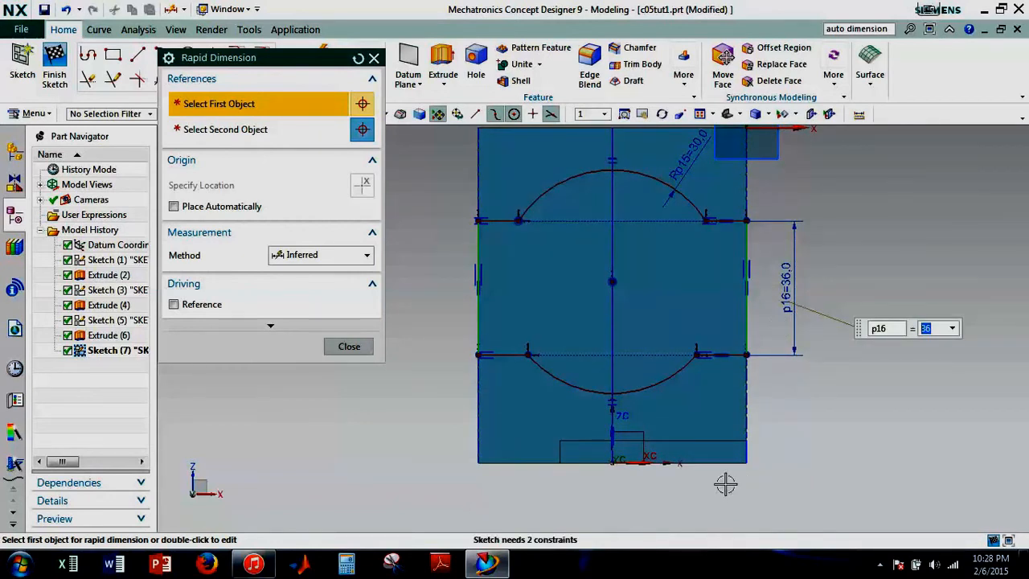
pyautogui.write('d')
pyautogui.click(732, 353)
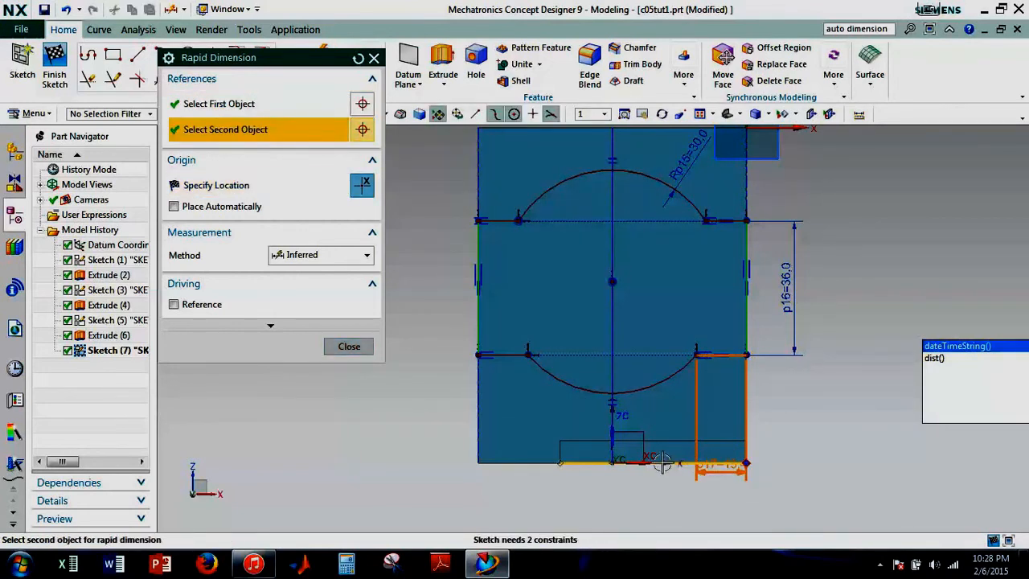
pyautogui.click(708, 461)
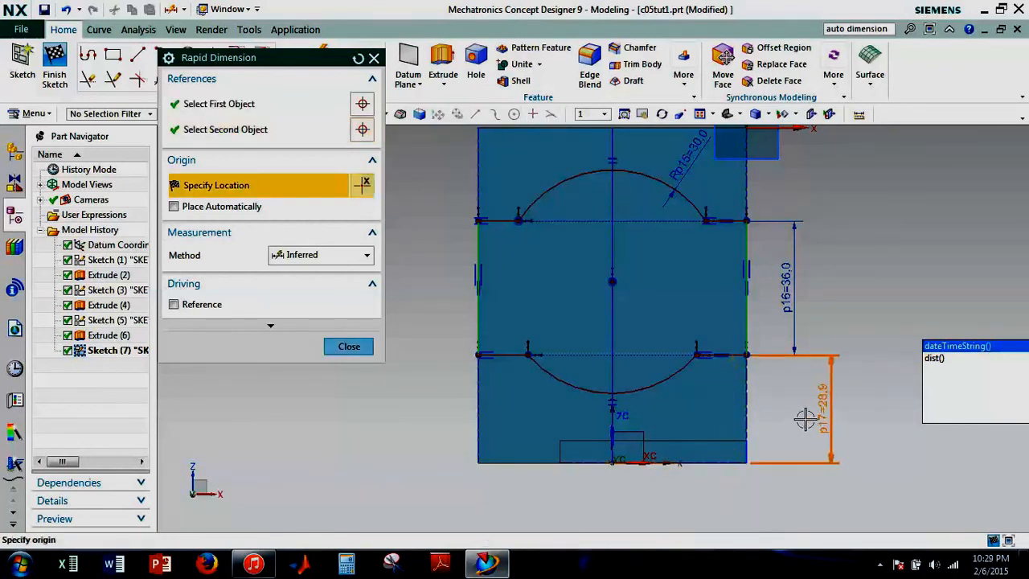
pyautogui.click(795, 417)
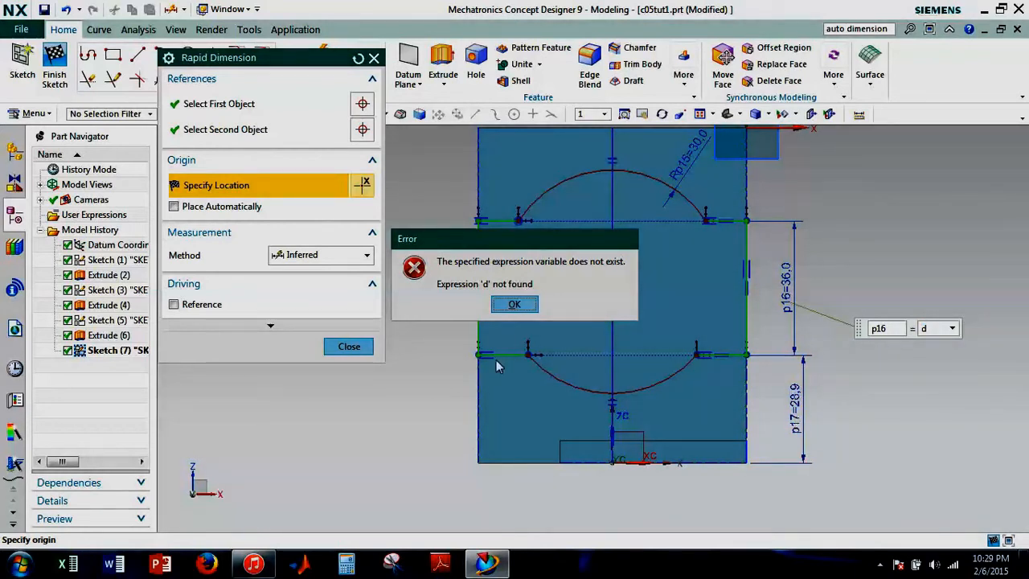
pyautogui.click(515, 305)
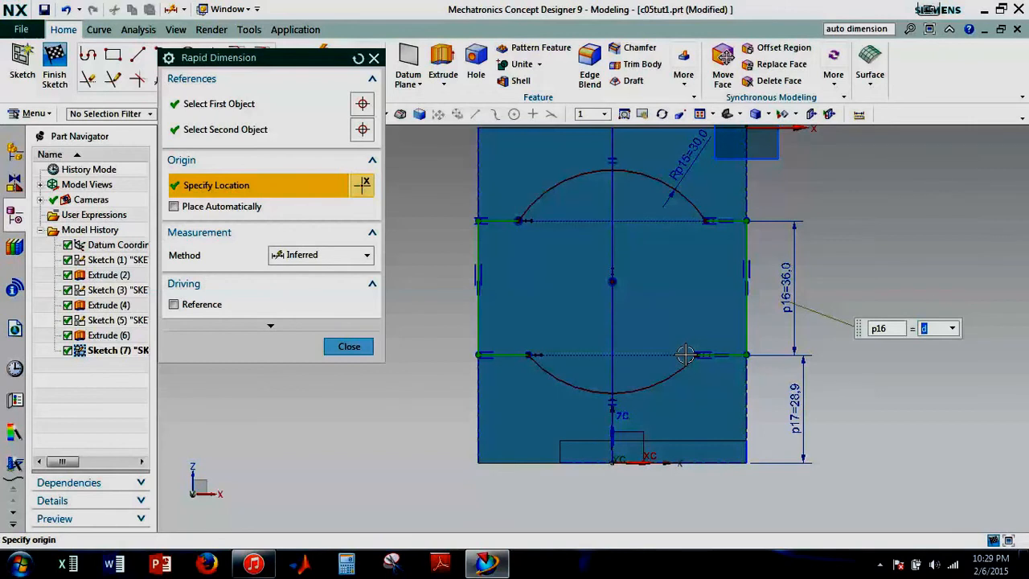
# Set the vertical distance between the upper and lower horizontal lines to 30 mm and end dimensioning
pyautogui.write('30')
pyautogui.press('Return')
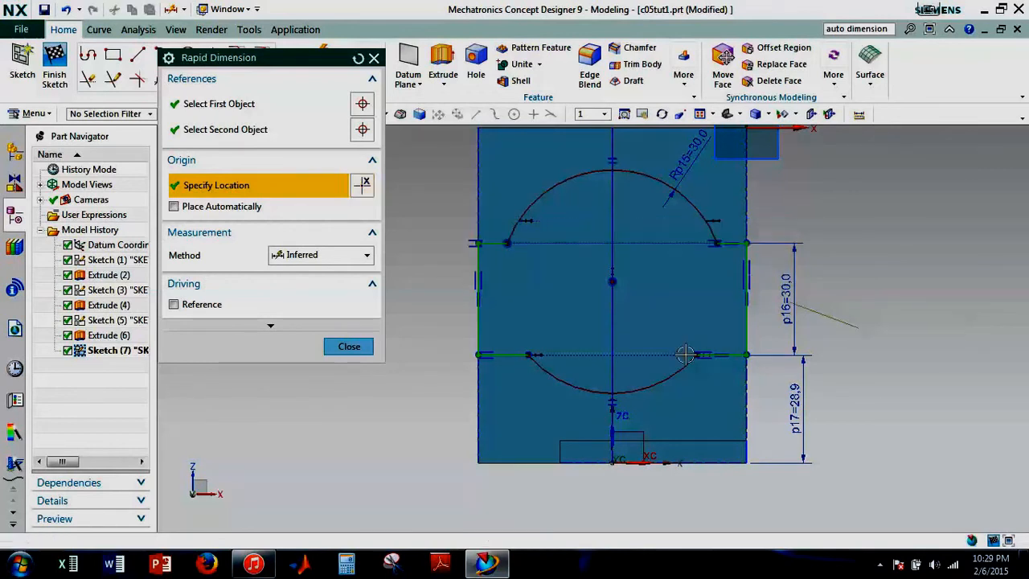
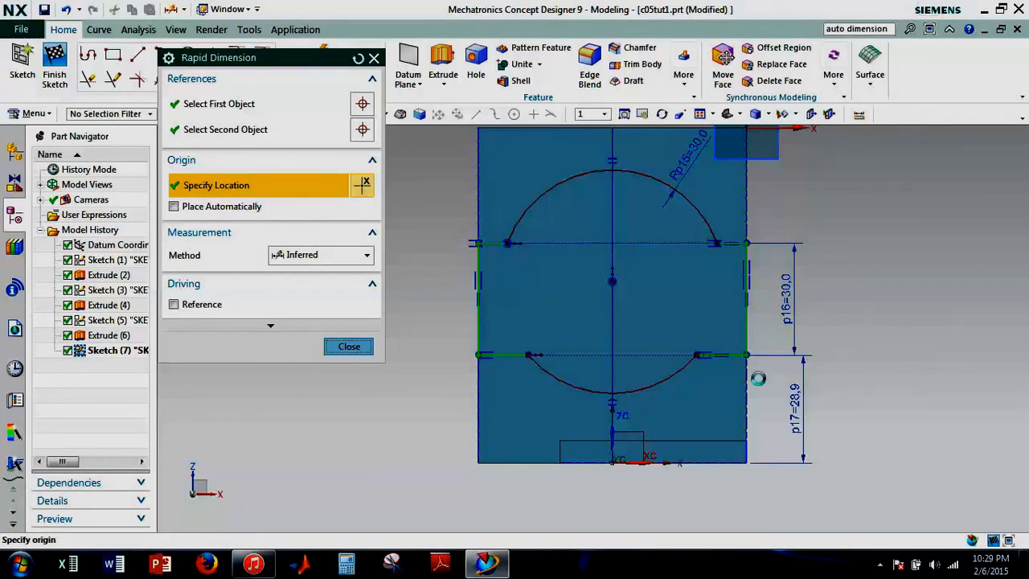
pyautogui.click(349, 345)
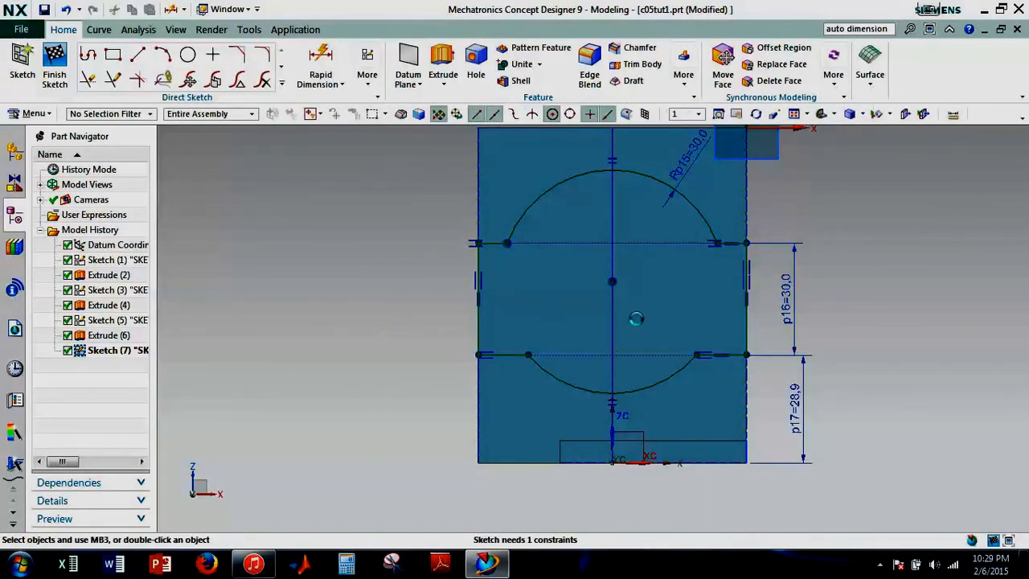
# Dimension the vertical distance from the arc centre to the face's bottom edge, set it to 48 mm and end dimensioning
pyautogui.press('d')
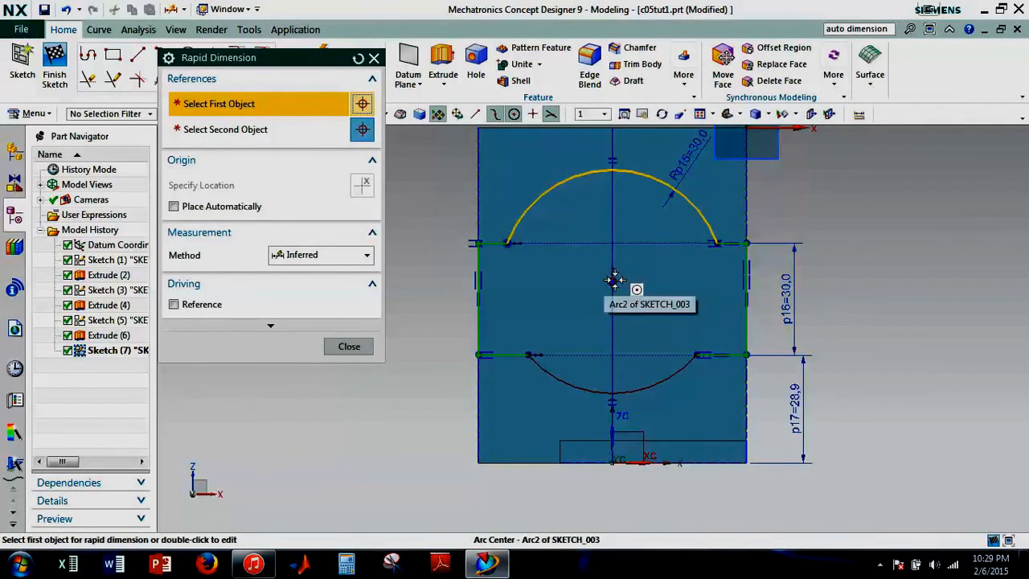
pyautogui.click(615, 282)
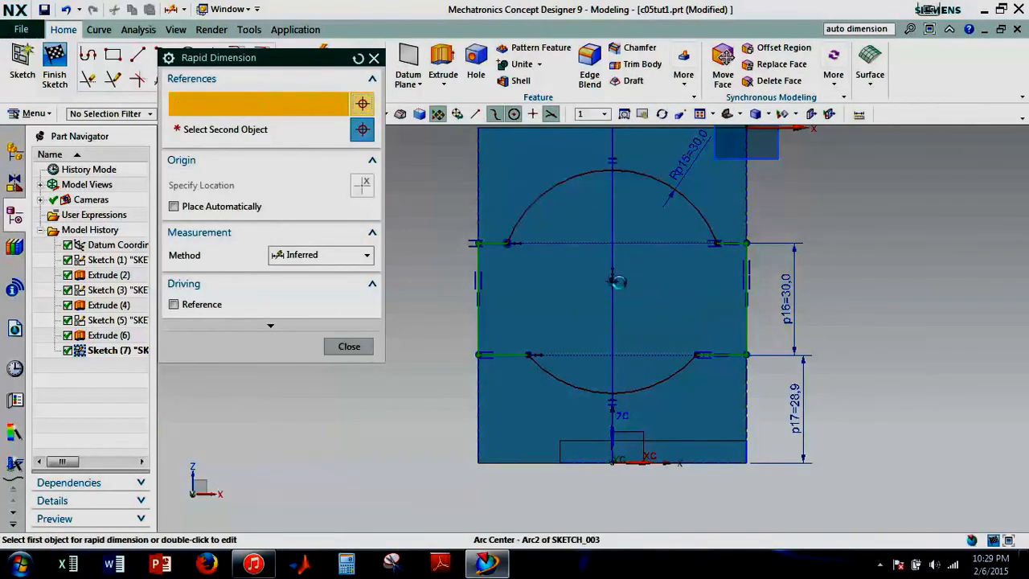
pyautogui.click(518, 462)
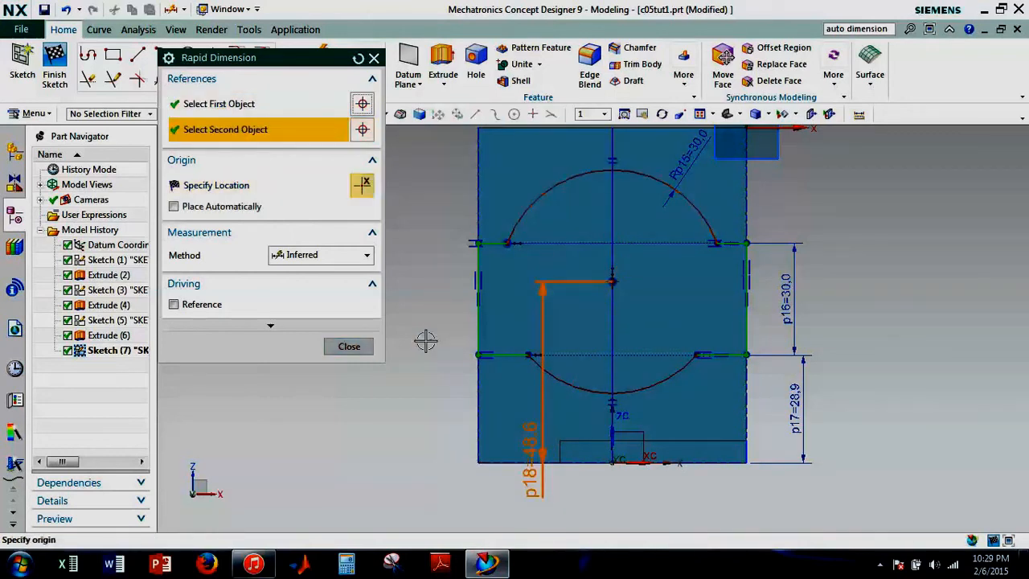
pyautogui.click(426, 342)
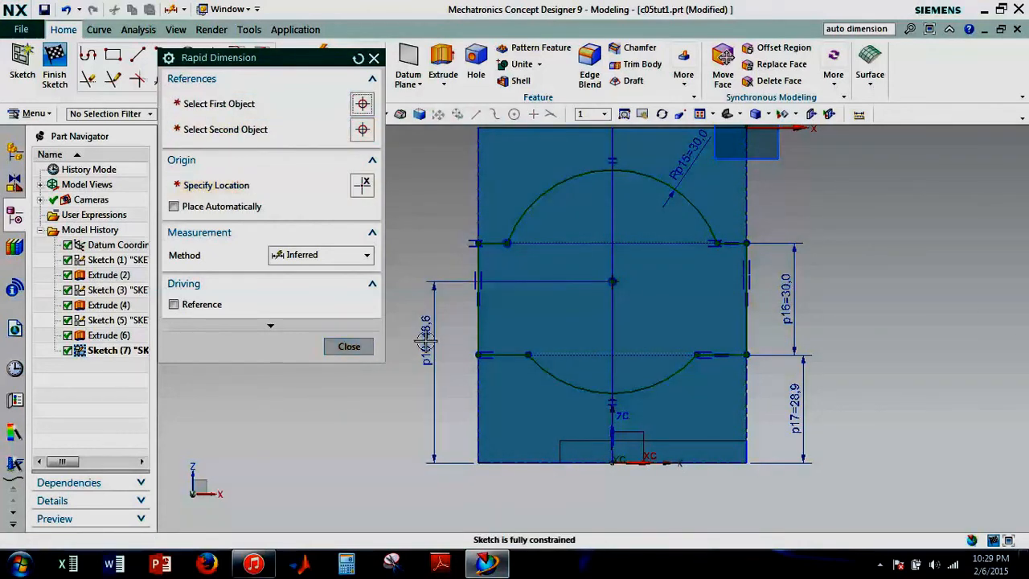
pyautogui.write('487')
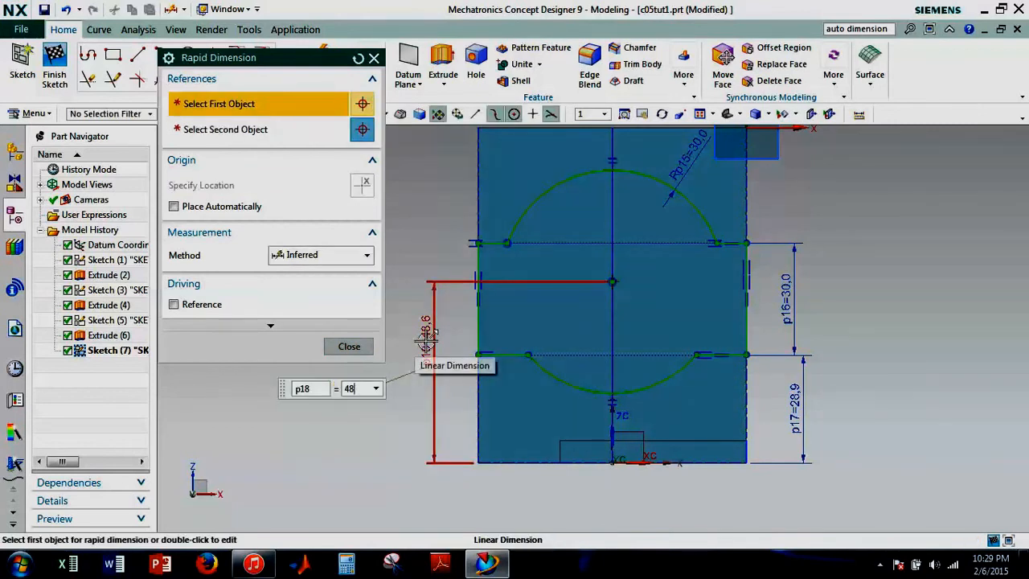
pyautogui.press('Return')
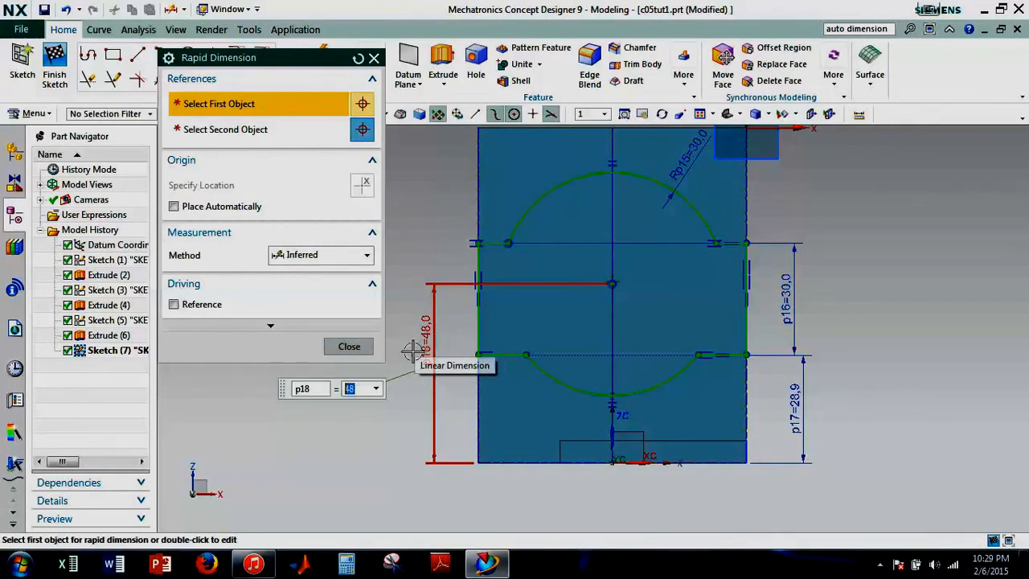
pyautogui.click(349, 347)
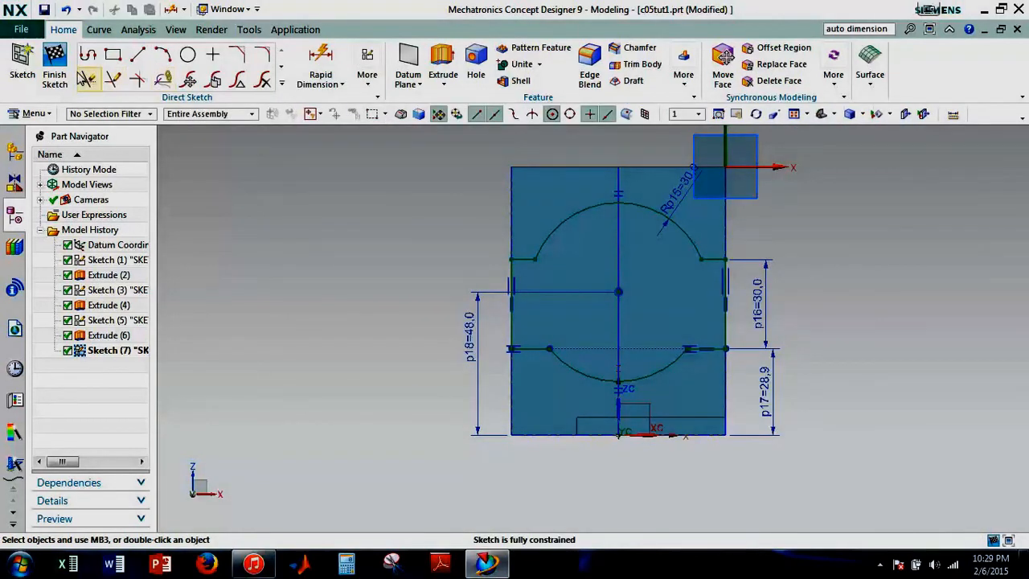
# Finish the sketch and extrude its closed profile from 0 to -12 mm into the vertical leg, subtracting it from the body
pyautogui.click(55, 64)
pyautogui.moveTo(783, 279); pyautogui.dragTo(687, 312, button='middle')
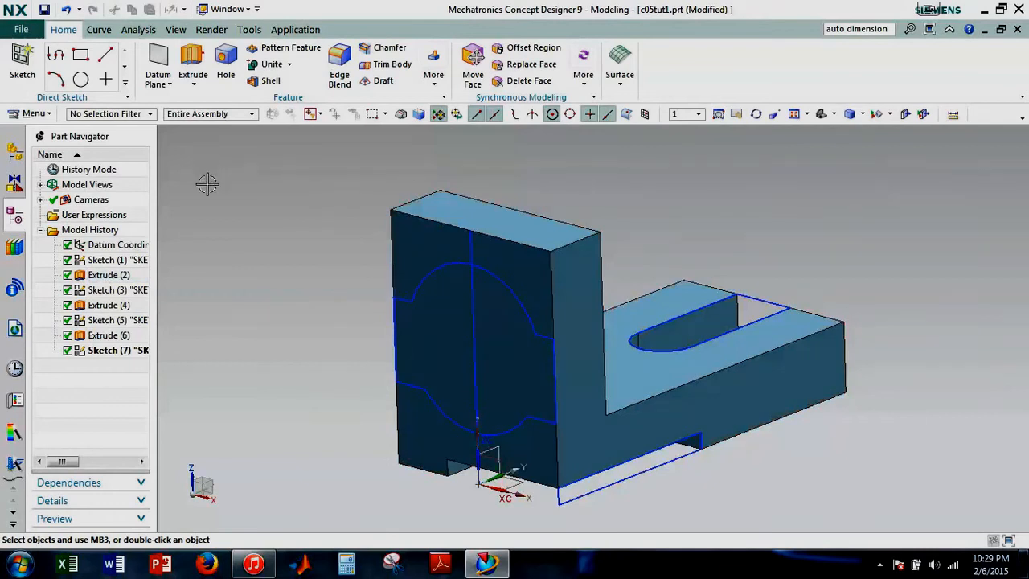
pyautogui.click(183, 69)
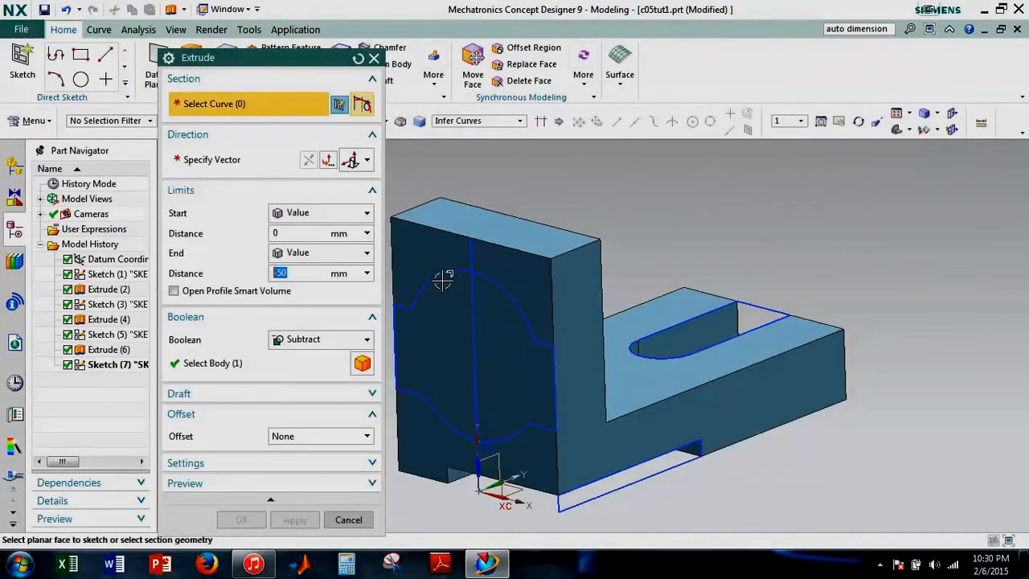
pyautogui.click(443, 278)
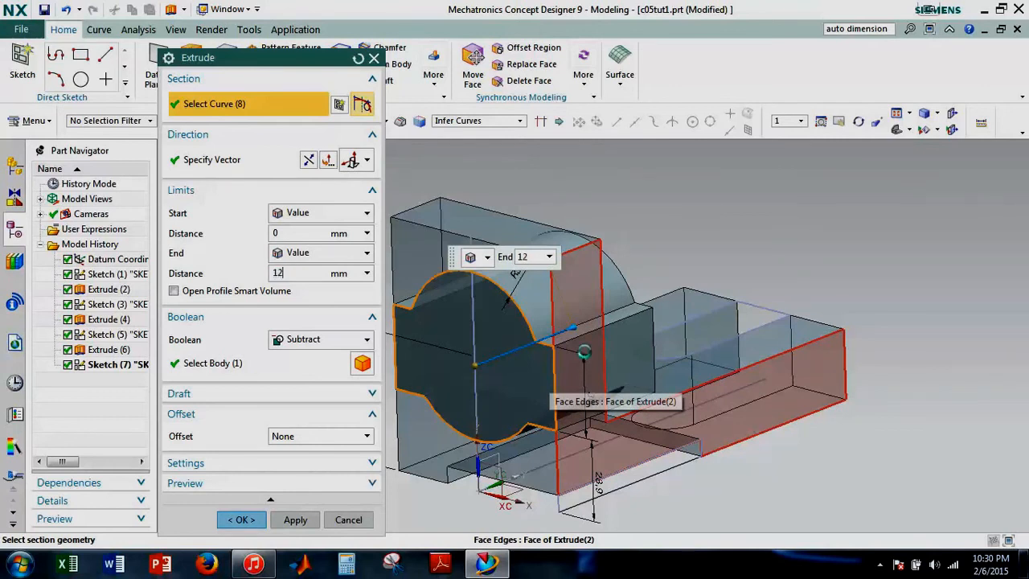
pyautogui.press('Return')
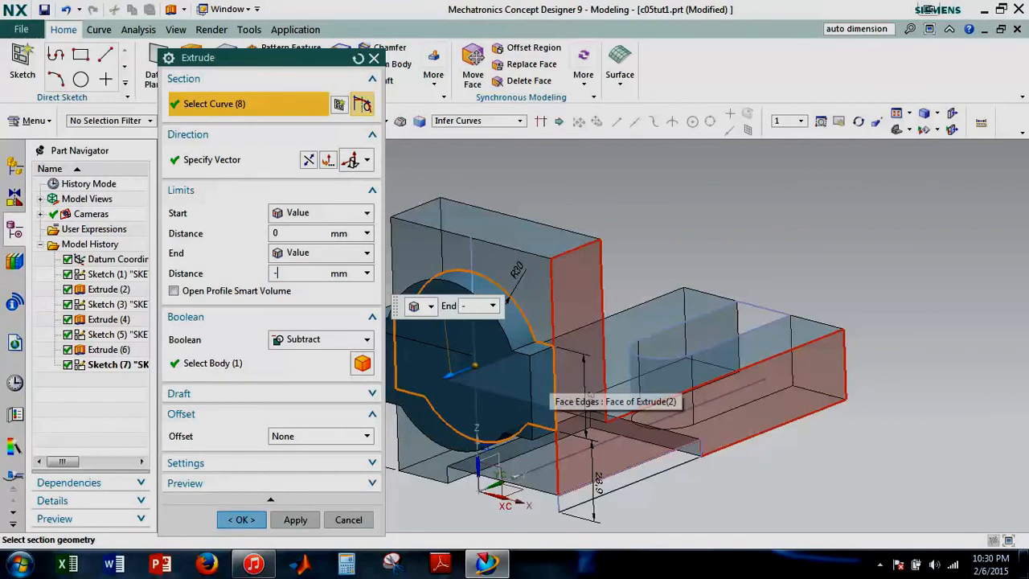
pyautogui.write('-12')
pyautogui.press('Return')
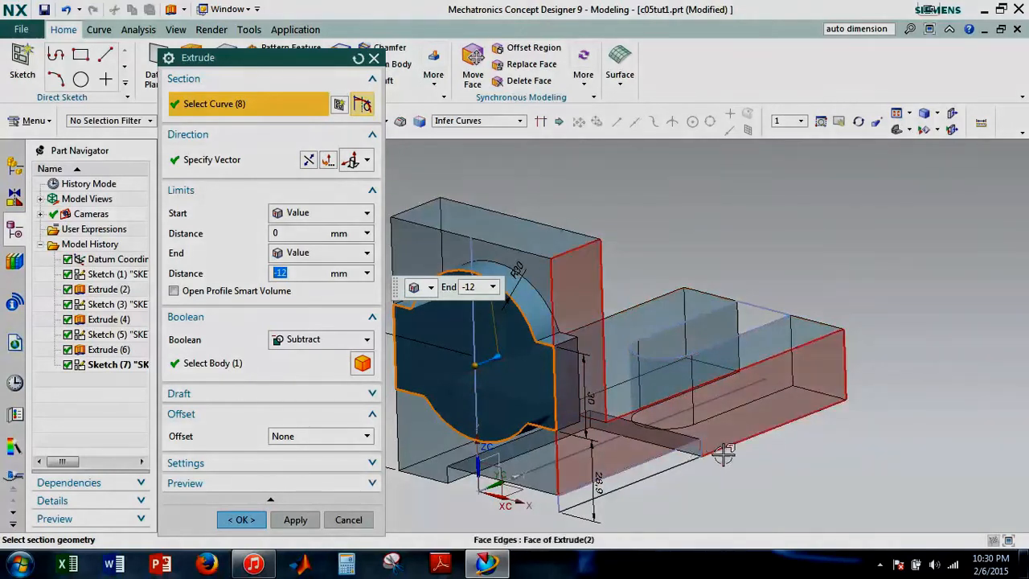
pyautogui.moveTo(724, 454); pyautogui.dragTo(824, 411, button='middle')
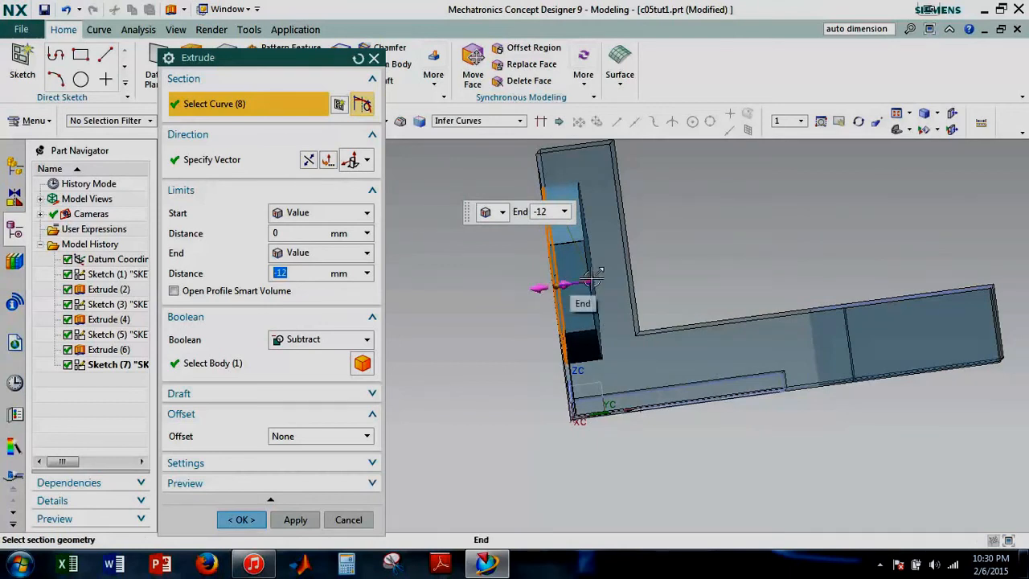
pyautogui.moveTo(659, 356); pyautogui.dragTo(629, 402, button='middle')
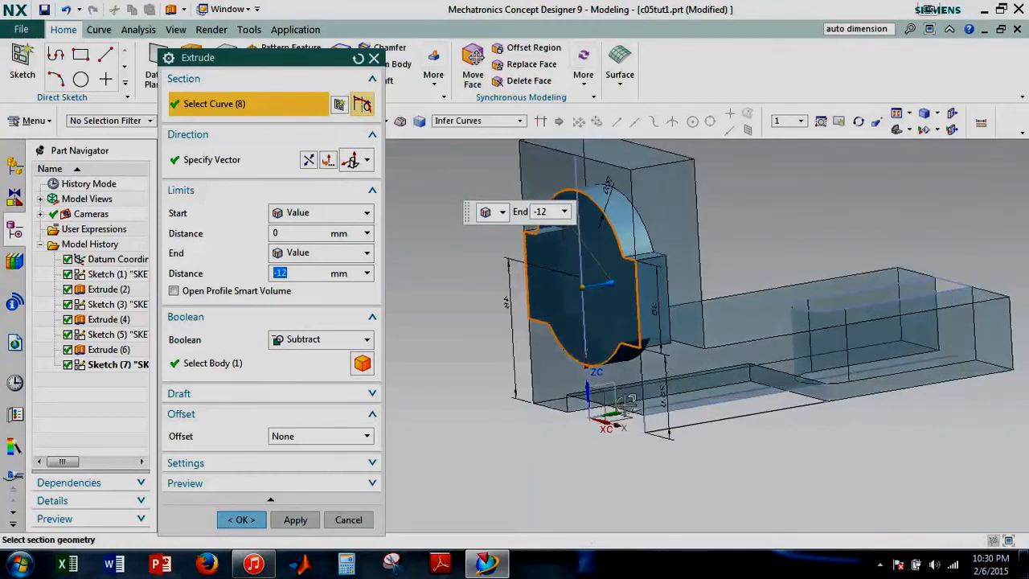
pyautogui.click(241, 520)
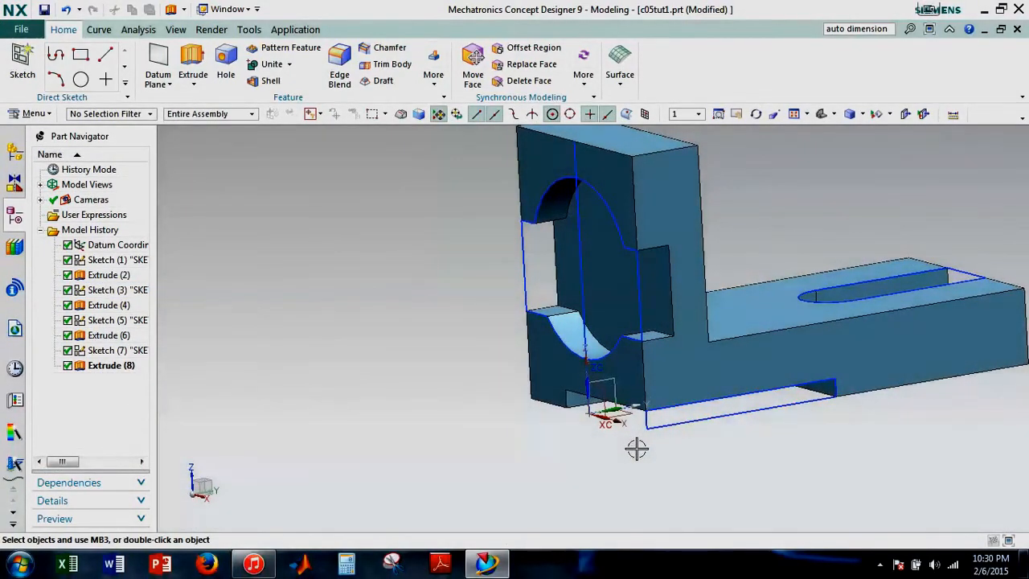
# Start a new sketch on the floor face of the recess cut into the vertical leg
pyautogui.moveTo(636, 445)
pyautogui.mouseDown(button='middle')
pyautogui.moveTo(668, 421)
pyautogui.moveTo(652, 431)
pyautogui.moveTo(683, 432)
pyautogui.moveTo(647, 447)
pyautogui.mouseUp(button='middle')
pyautogui.keyDown('shift'); pyautogui.moveTo(802, 450); pyautogui.dragTo(731, 497, button='middle'); pyautogui.keyUp('shift')
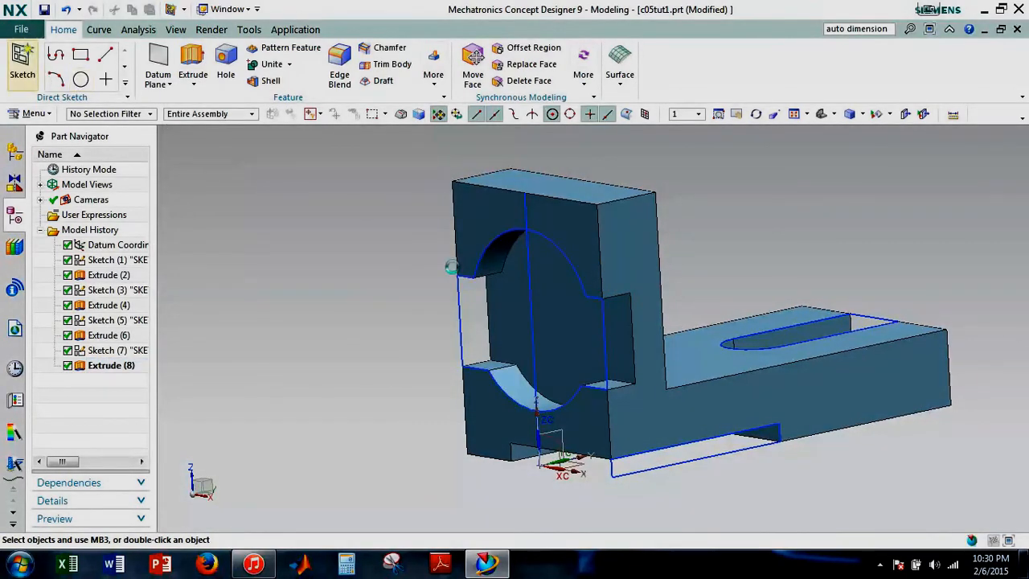
pyautogui.click(22, 61)
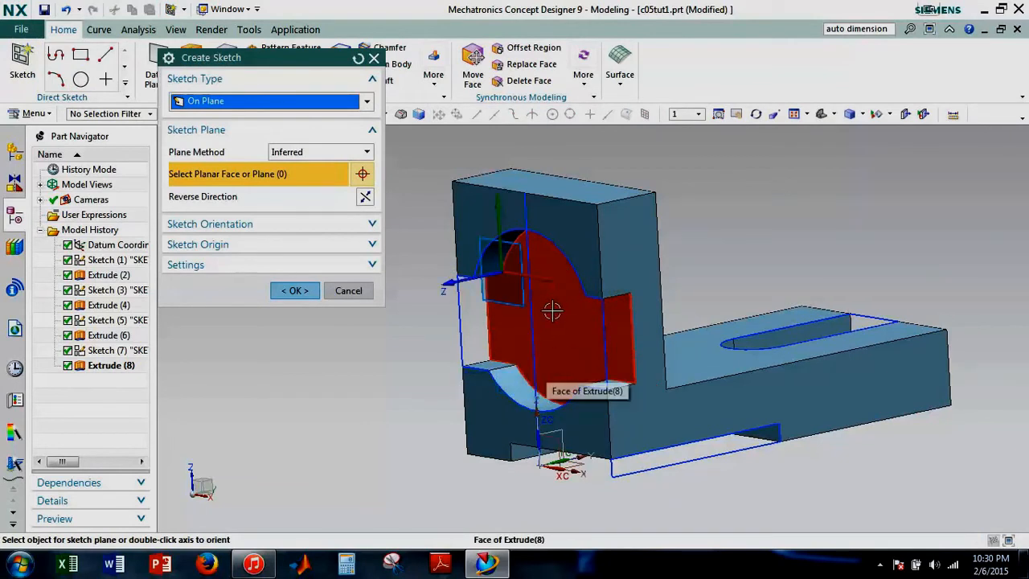
pyautogui.click(554, 328)
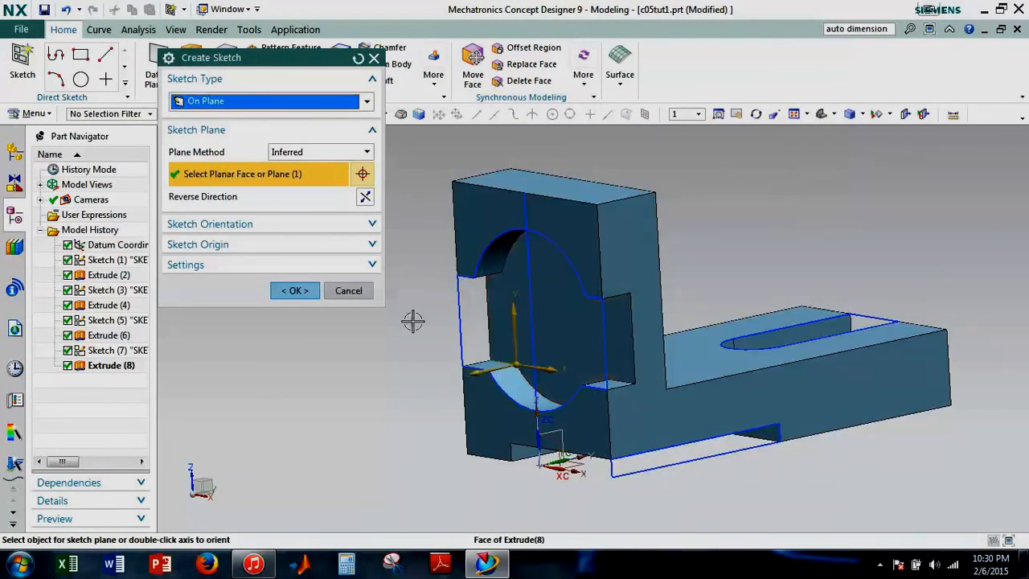
pyautogui.click(293, 291)
# Sketch a circle about 20 mm in diameter inside the recess outline, its centre slightly off the vertical centre line
pyautogui.scroll(3, 682, 275)
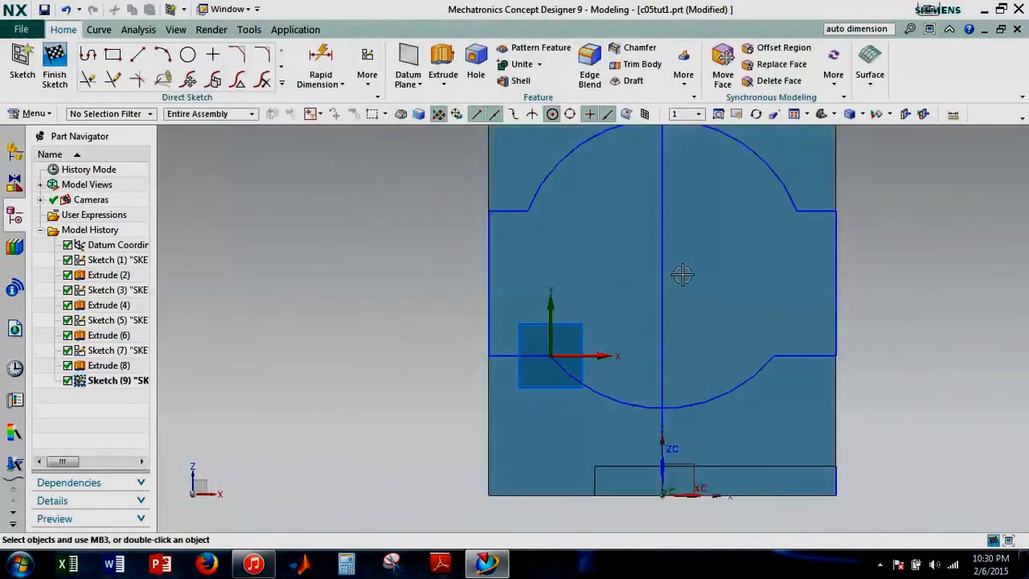
pyautogui.scroll(-1, 688, 275)
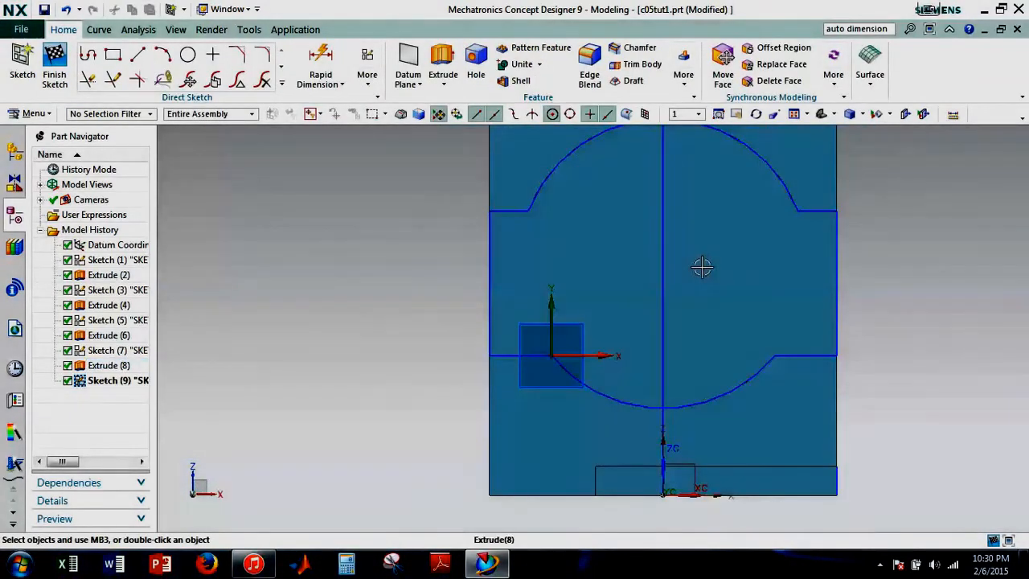
pyautogui.keyDown('shift'); pyautogui.moveTo(700, 269); pyautogui.dragTo(646, 323, button='middle'); pyautogui.keyUp('shift')
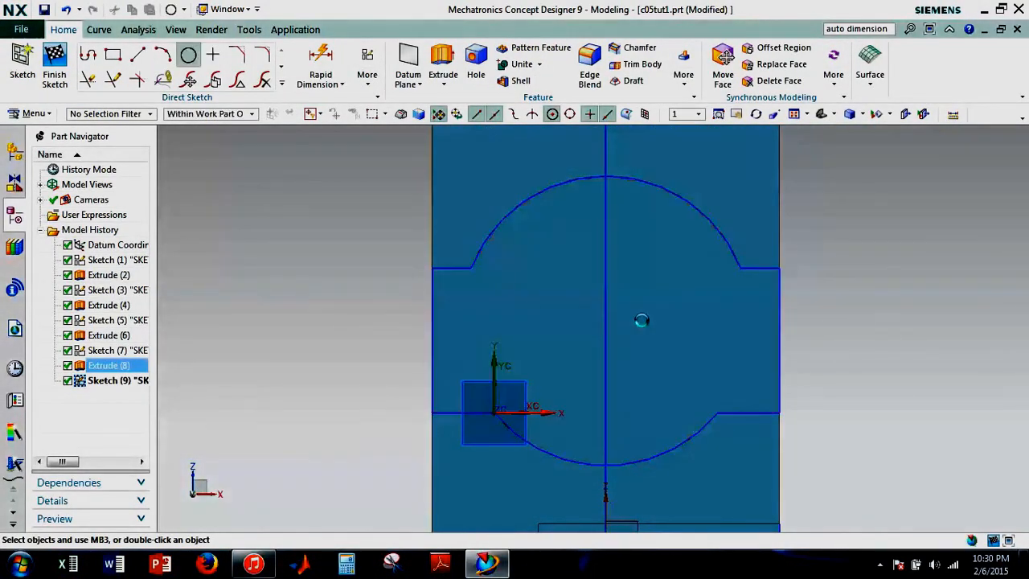
pyautogui.press('o')
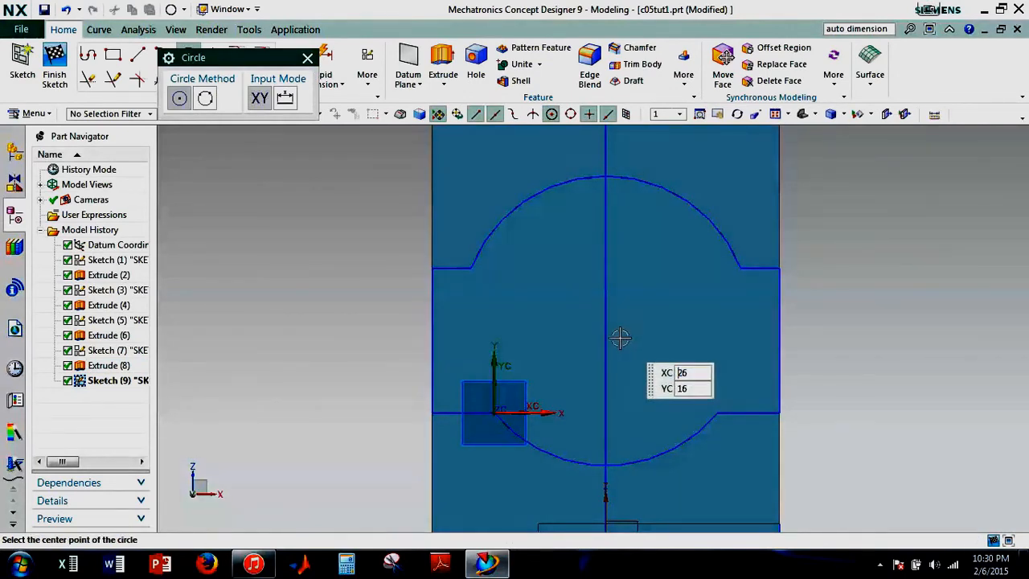
pyautogui.click(630, 326)
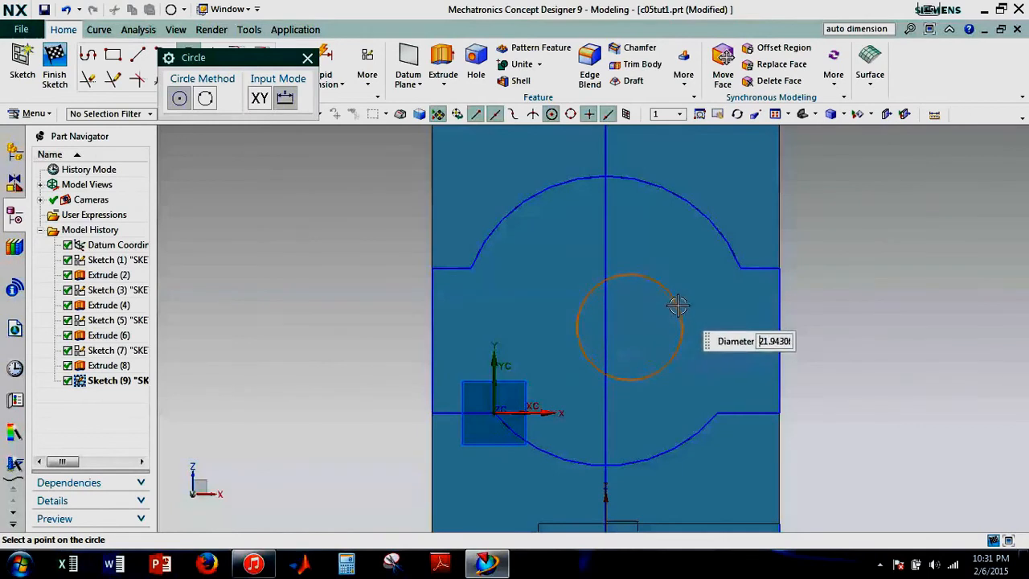
pyautogui.click(671, 303)
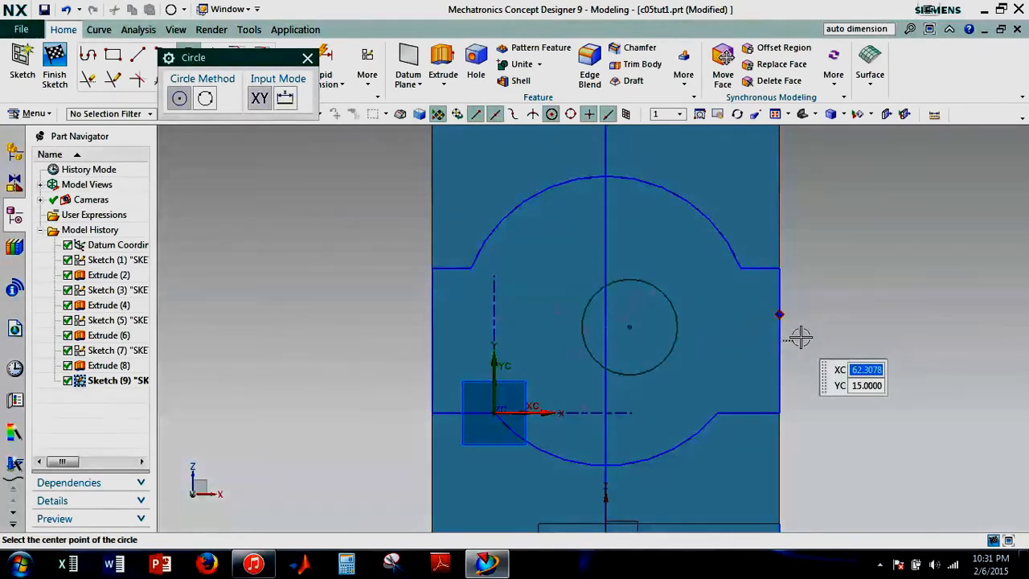
pyautogui.press('Escape')
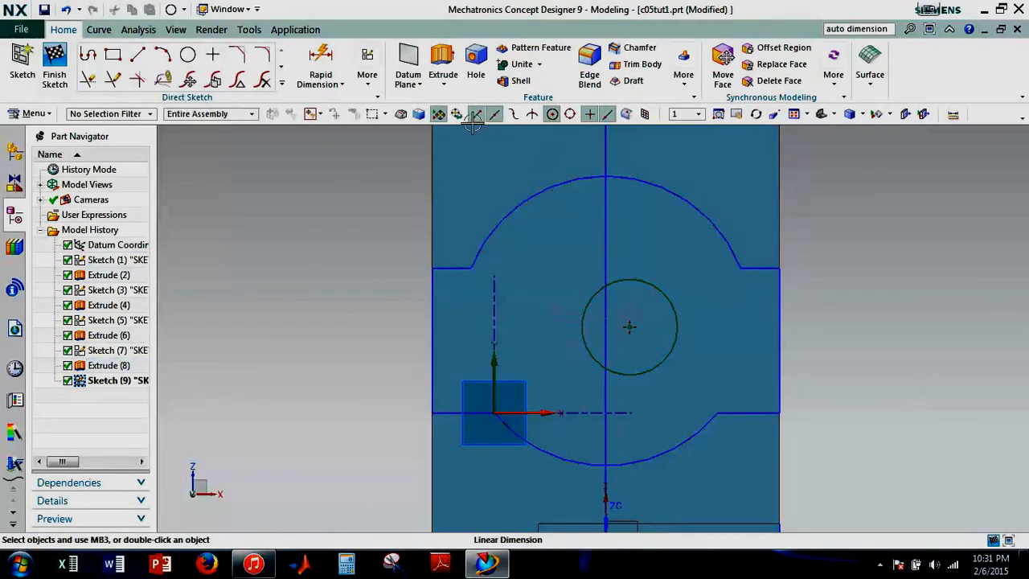
# Delete the automatic dimensions of the new circle, including its diameter dimension
pyautogui.click(368, 66)
pyautogui.click(418, 216)
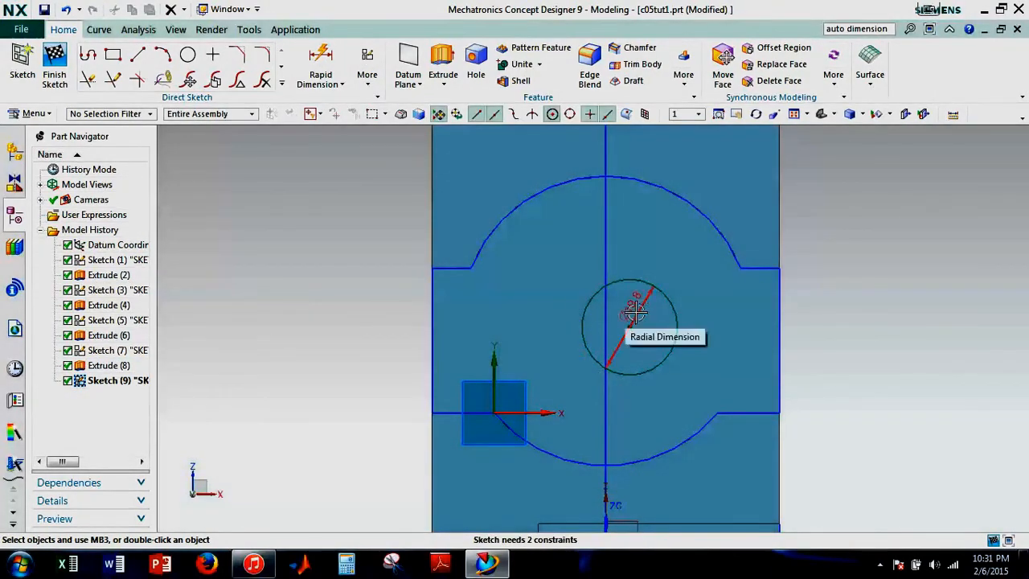
pyautogui.click(635, 313)
pyautogui.press('Delete')
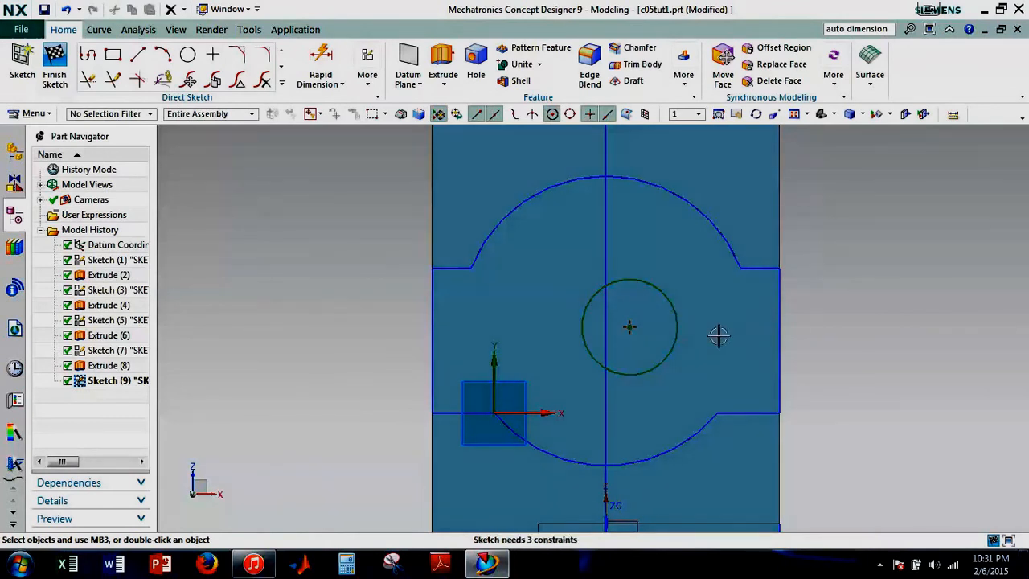
# Constrain the circle to be concentric with the recess's upper arc and end constraining
pyautogui.press('c')
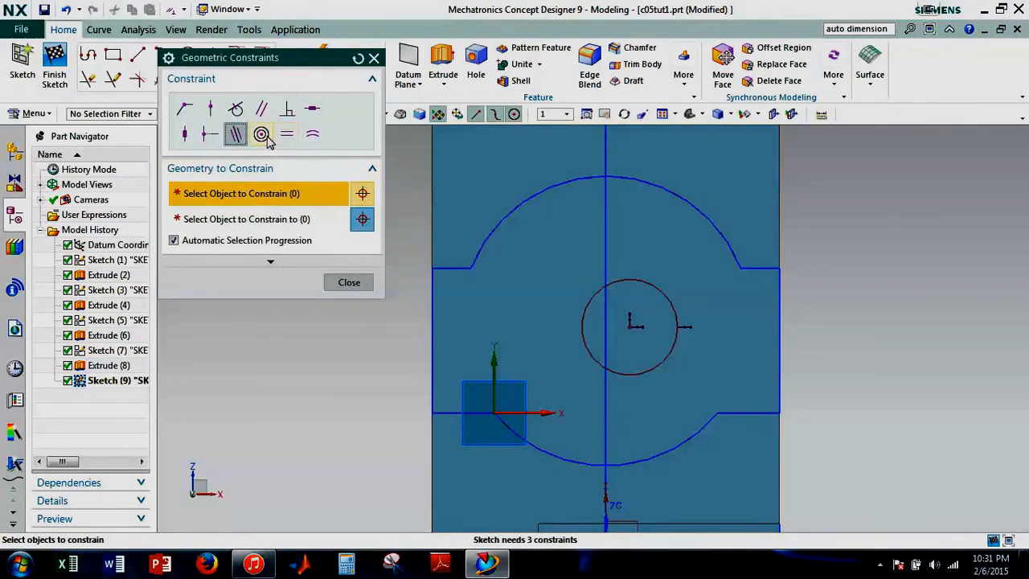
pyautogui.click(265, 136)
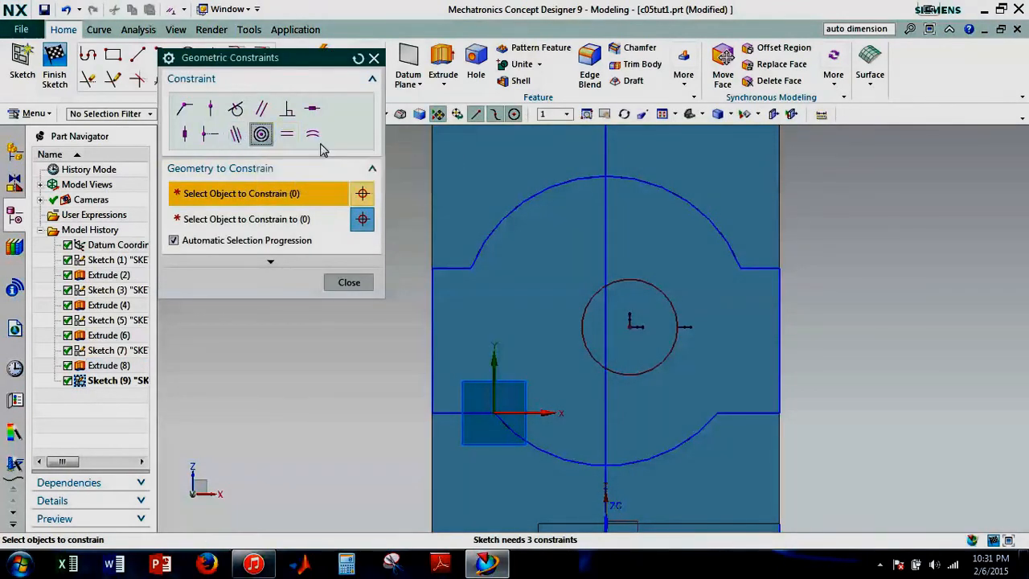
pyautogui.click(677, 320)
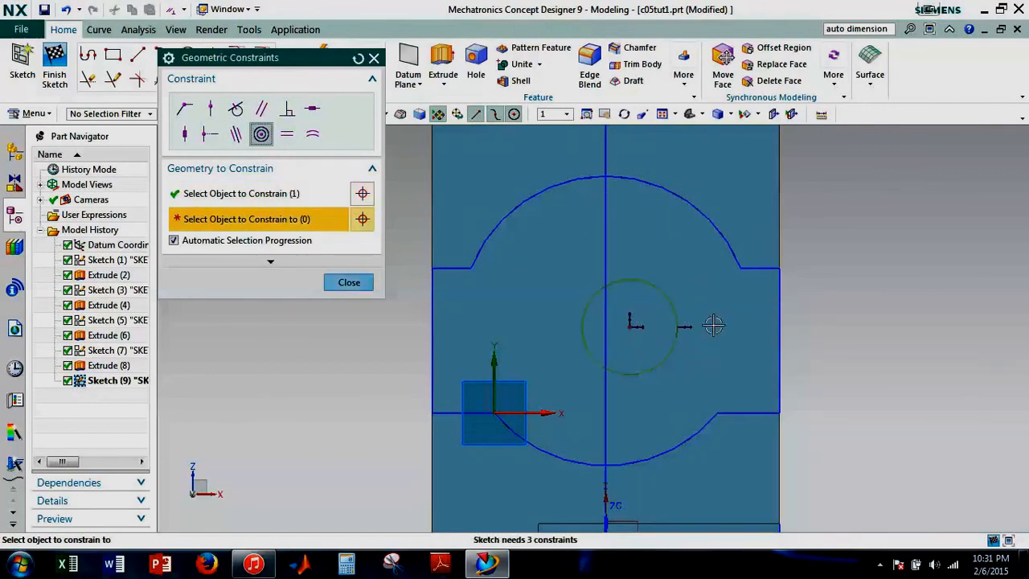
pyautogui.click(684, 199)
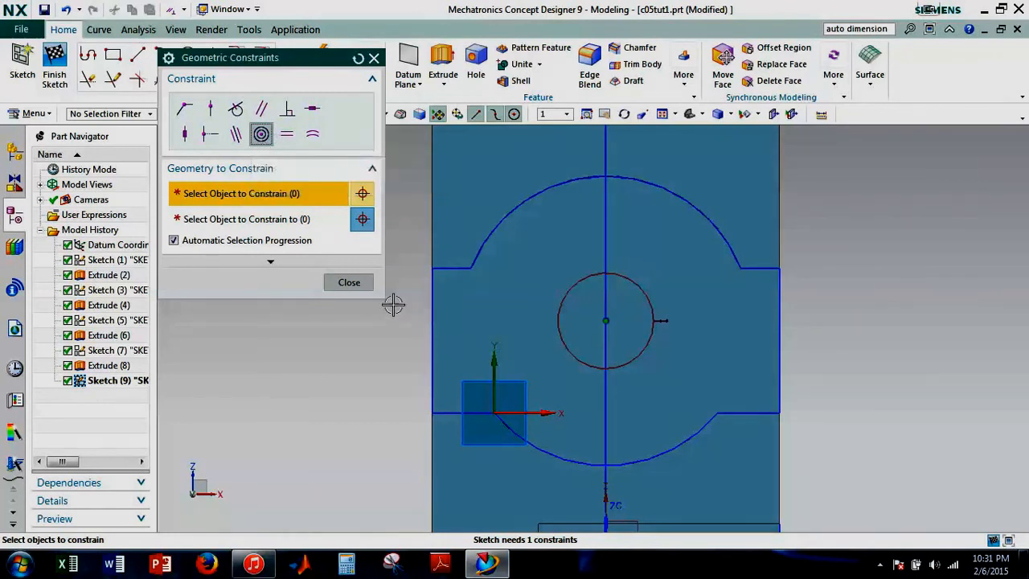
pyautogui.click(364, 285)
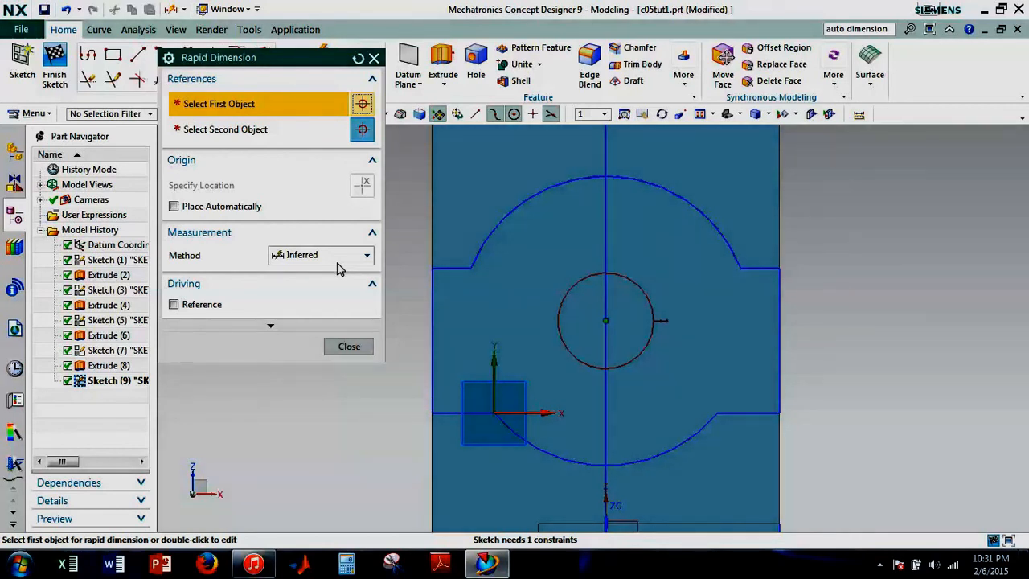
# Dimension the concentric circle's diameter with the Diametral method, set it to 24 mm, and finish the sketch
pyautogui.click(297, 255)
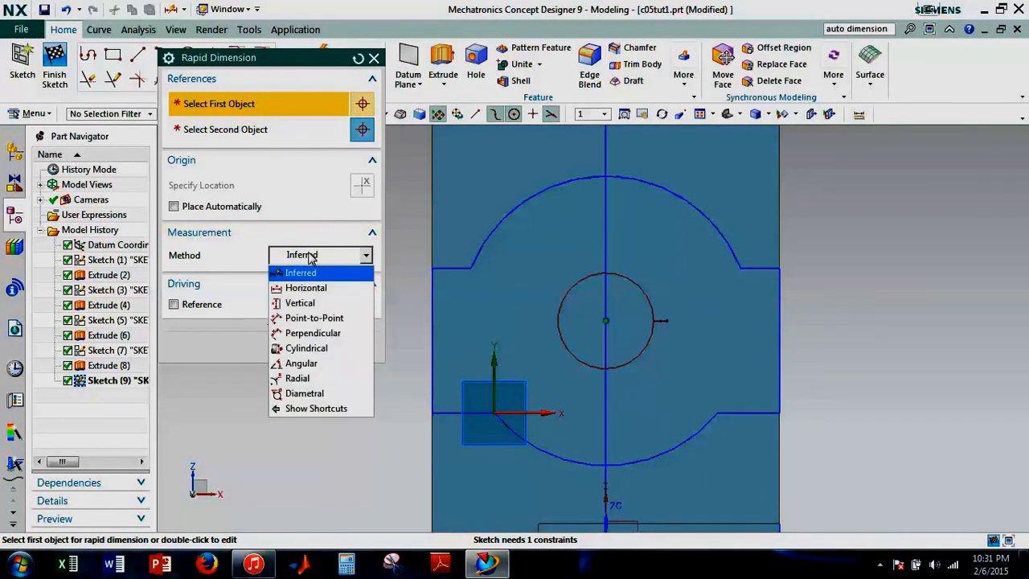
pyautogui.click(316, 393)
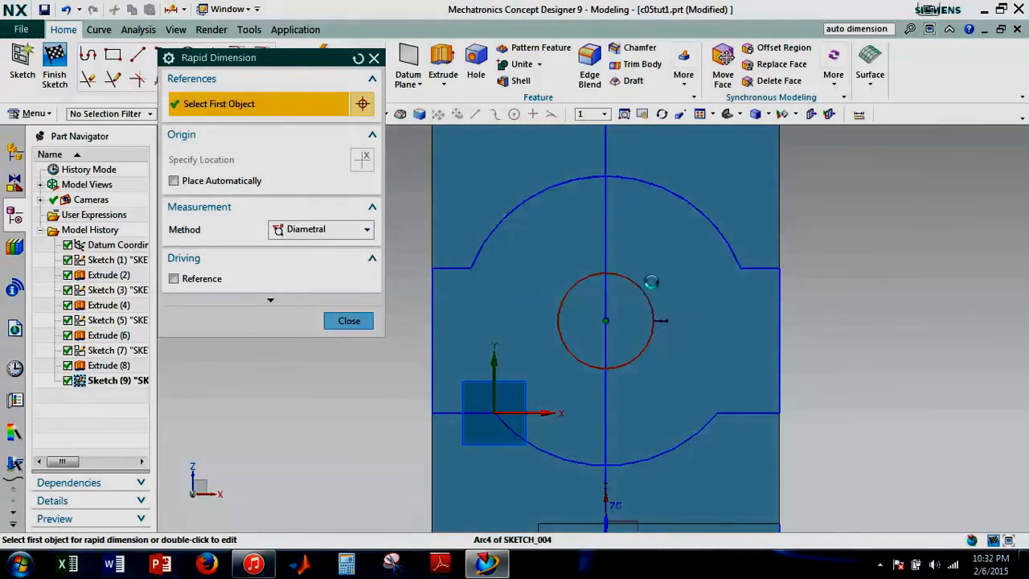
pyautogui.click(648, 292)
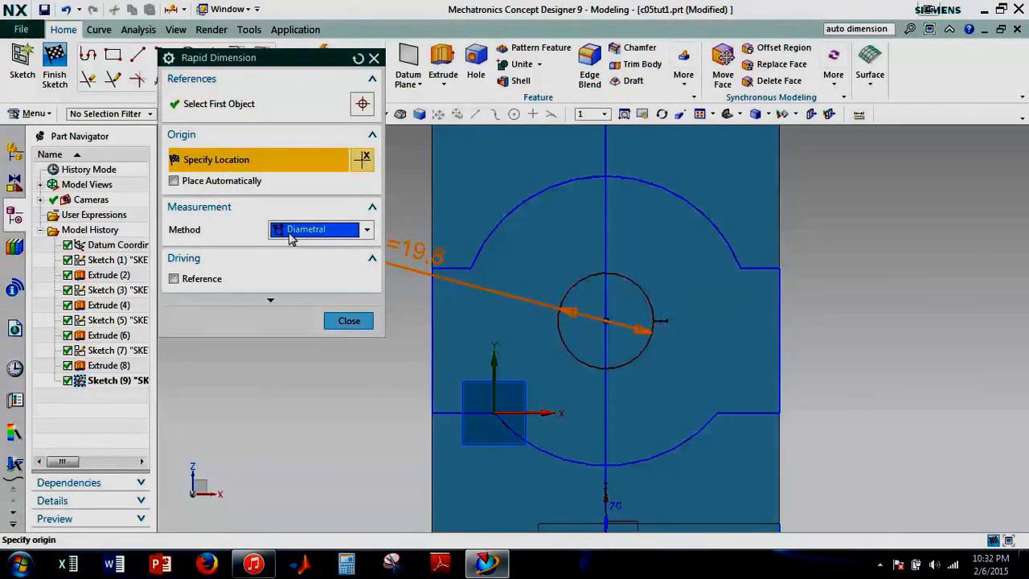
pyautogui.click(731, 328)
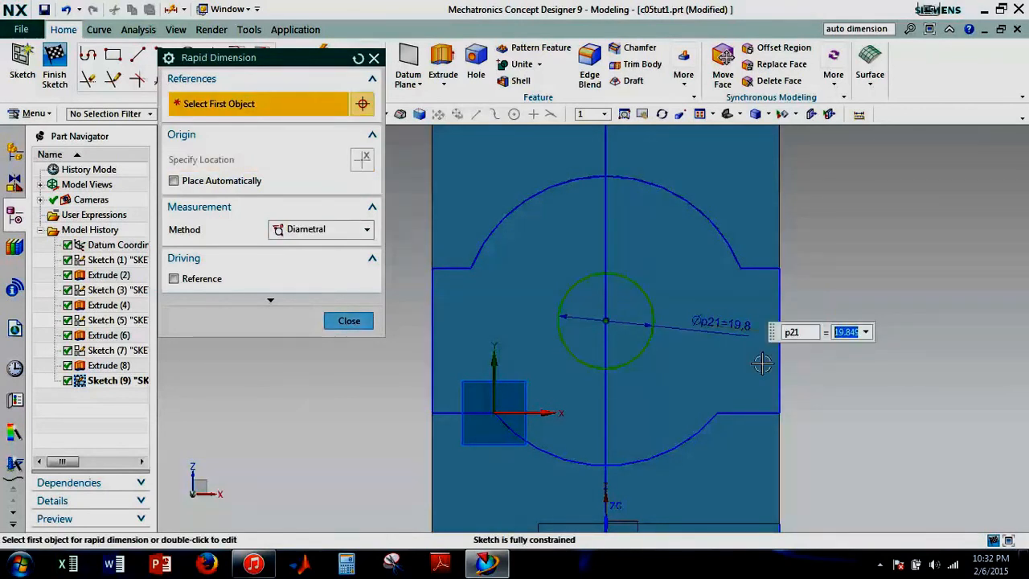
pyautogui.write('24')
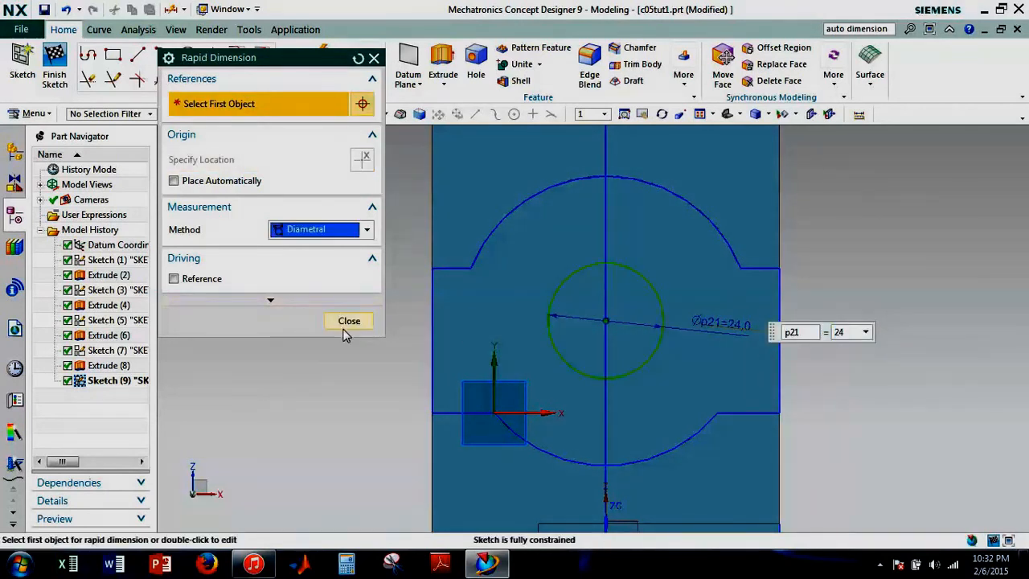
pyautogui.click(344, 325)
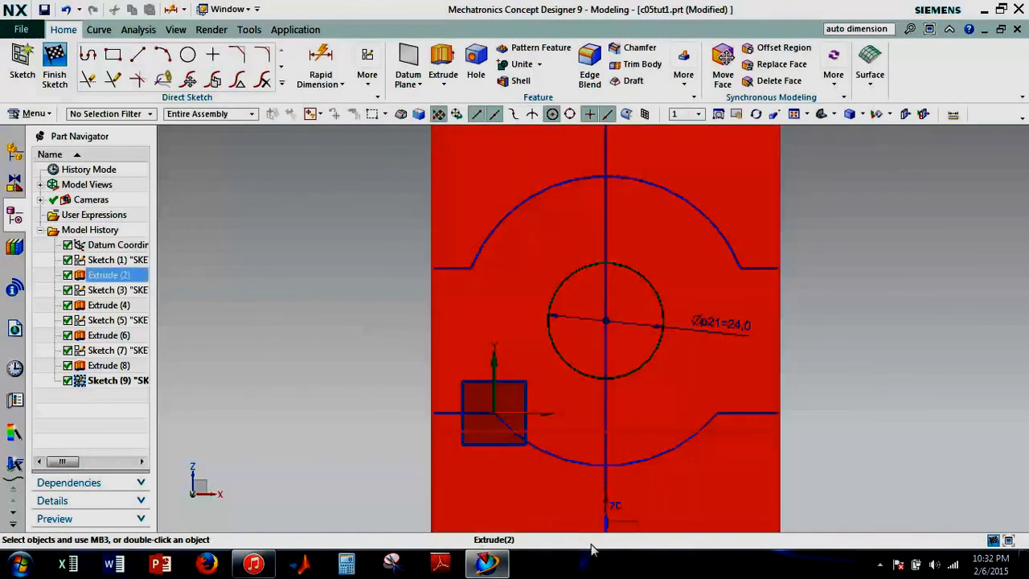
pyautogui.click(56, 65)
pyautogui.moveTo(700, 335); pyautogui.dragTo(673, 340, button='middle')
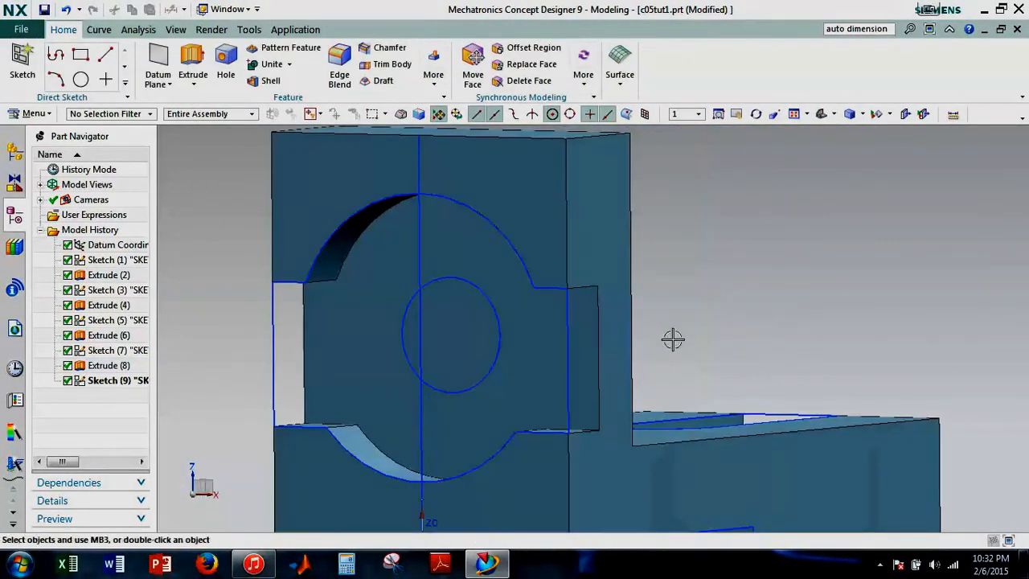
pyautogui.press('x')
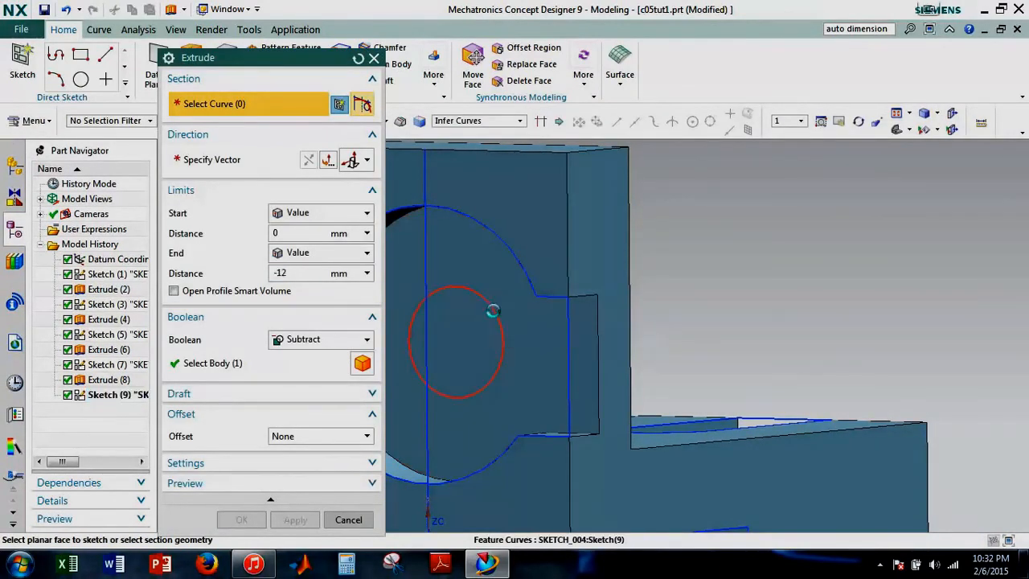
pyautogui.click(491, 307)
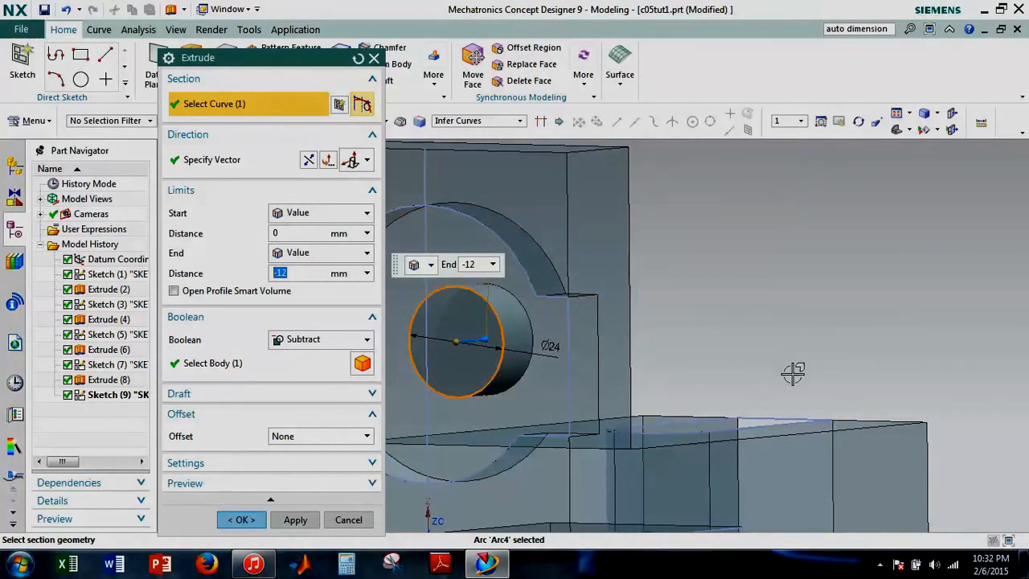
pyautogui.moveTo(792, 373)
pyautogui.mouseDown(button='middle')
pyautogui.moveTo(712, 373)
pyautogui.moveTo(783, 381)
pyautogui.moveTo(808, 369)
pyautogui.mouseUp(button='middle')
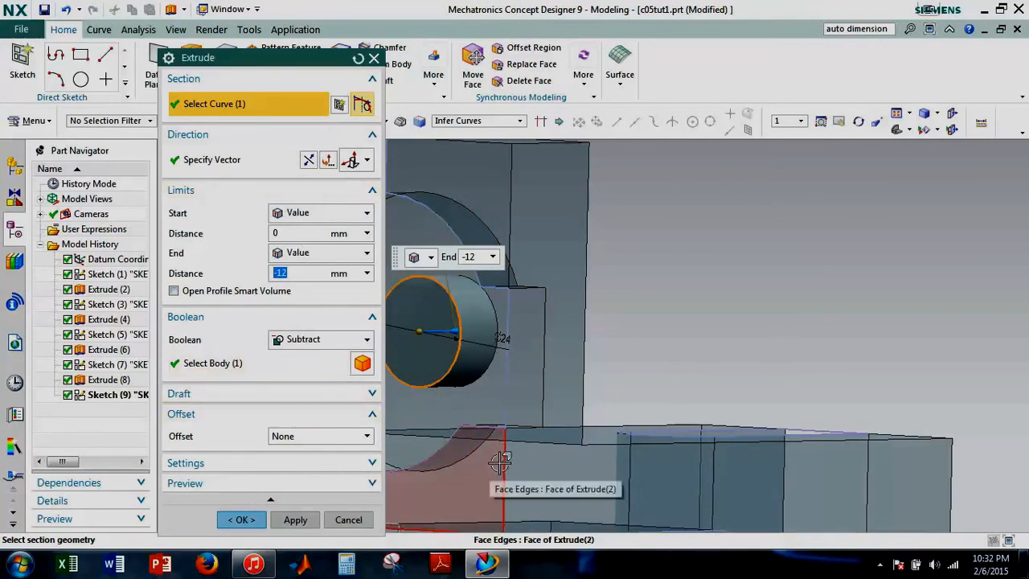
pyautogui.click(354, 339)
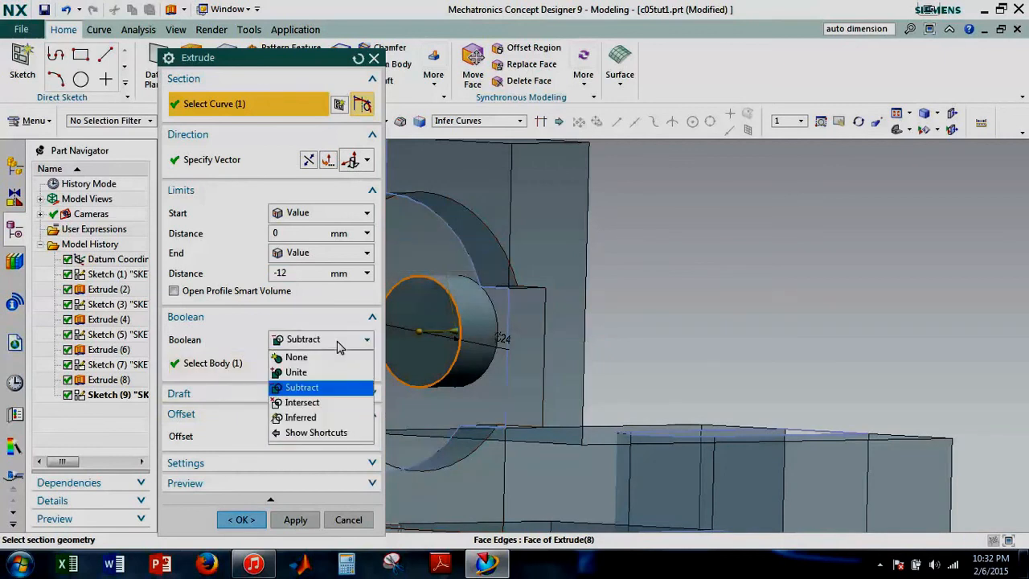
pyautogui.click(338, 391)
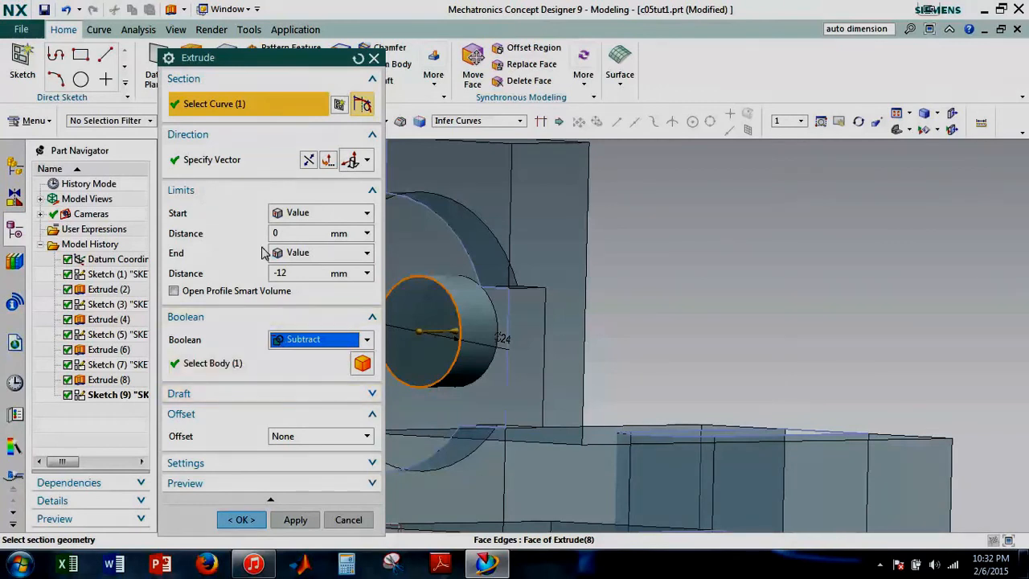
pyautogui.click(318, 254)
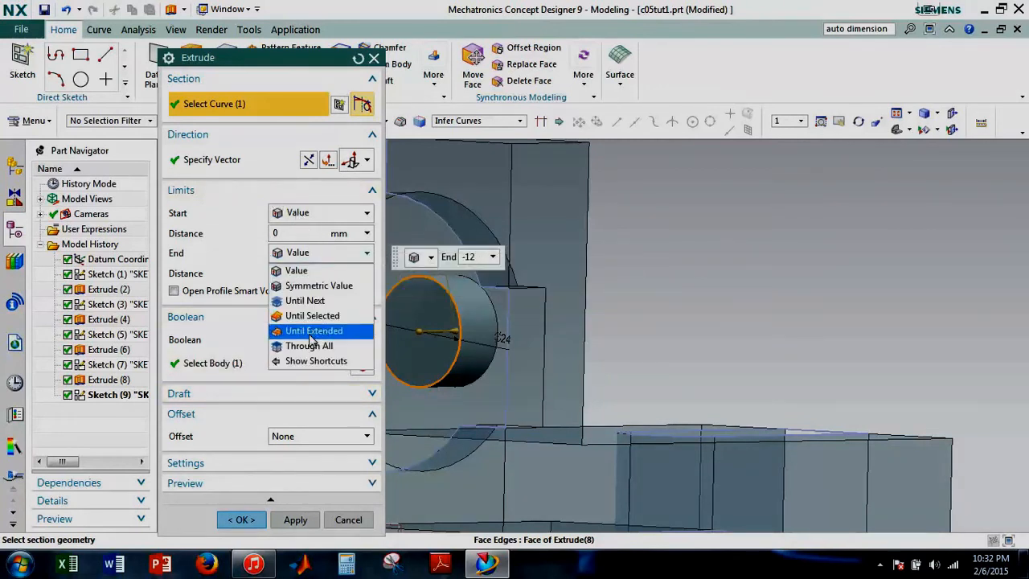
pyautogui.click(310, 344)
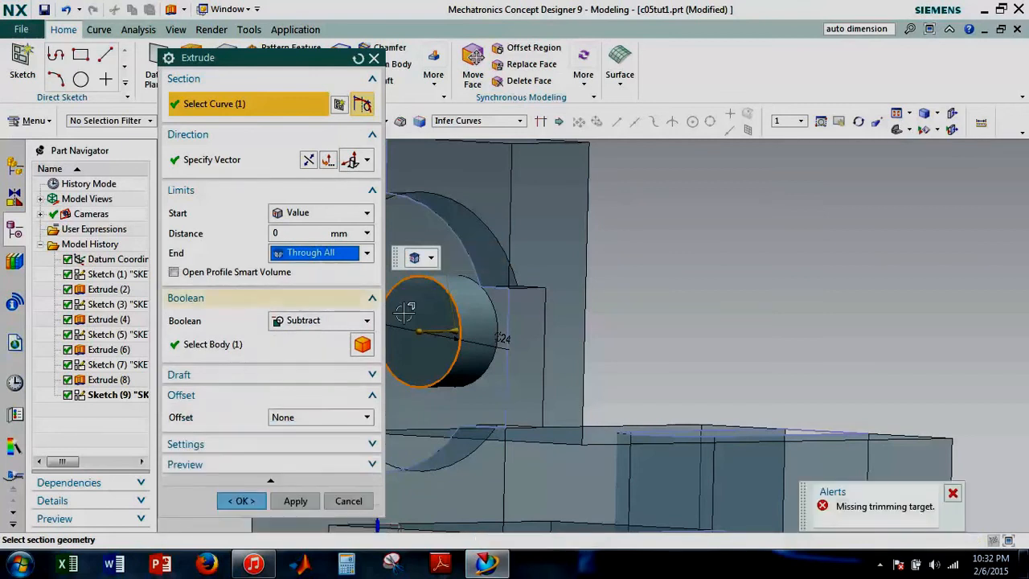
pyautogui.moveTo(620, 329); pyautogui.dragTo(763, 306, button='middle')
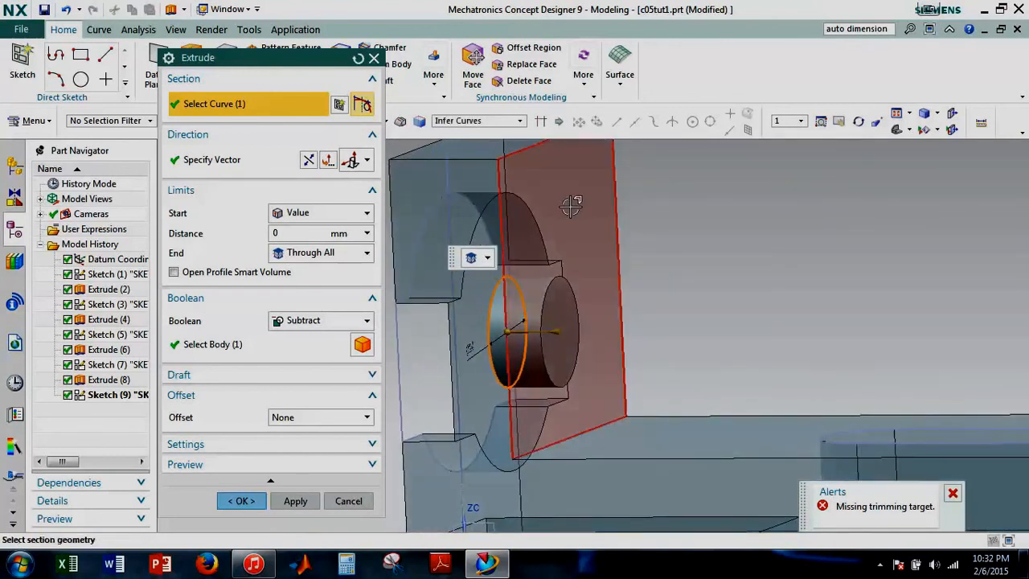
pyautogui.click(579, 233)
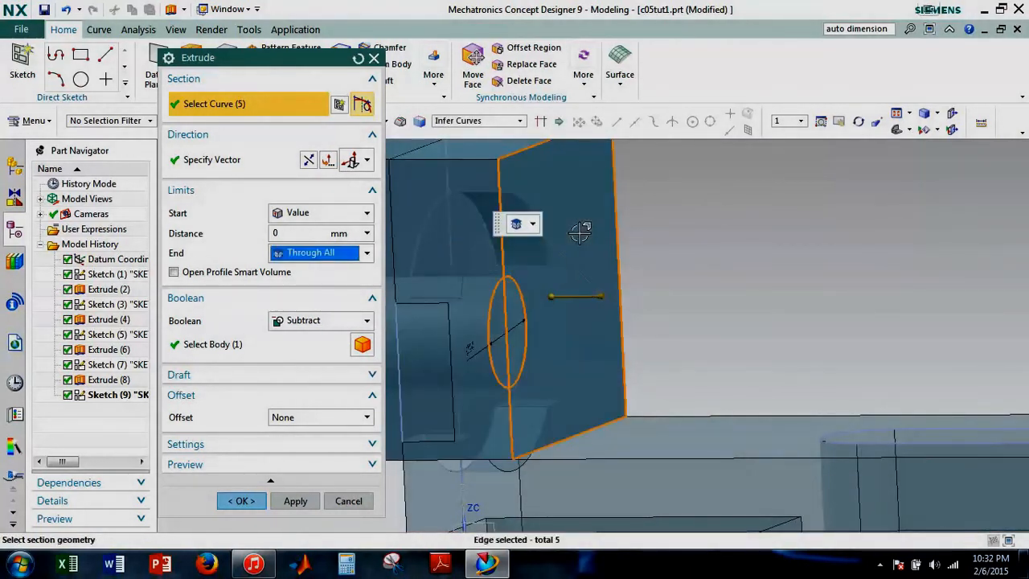
pyautogui.moveTo(626, 245); pyautogui.dragTo(734, 306, button='middle')
pyautogui.scroll(5, 727, 336)
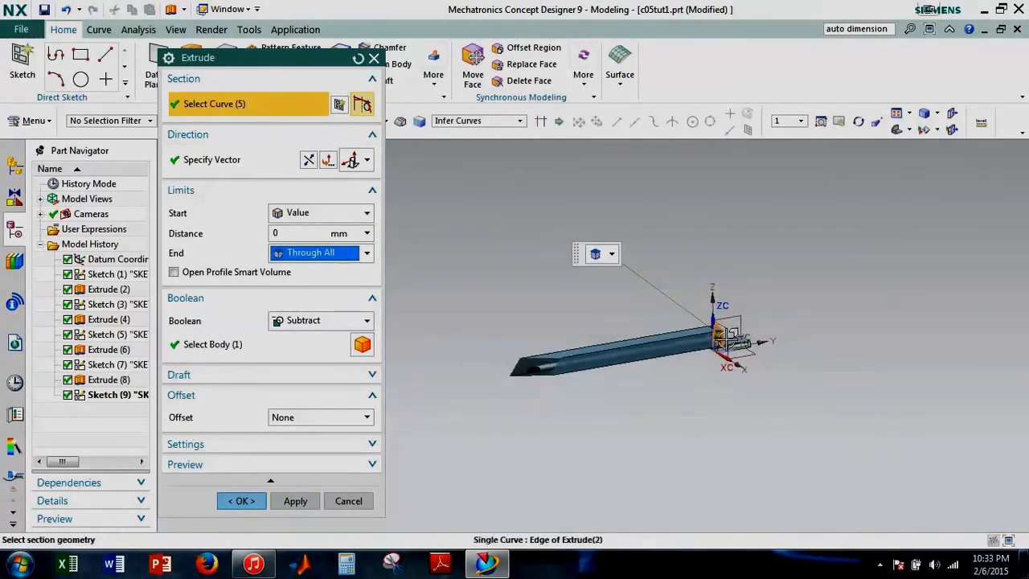
pyautogui.scroll(-5, 726, 338)
pyautogui.scroll(3, 716, 354)
pyautogui.scroll(-3, 705, 361)
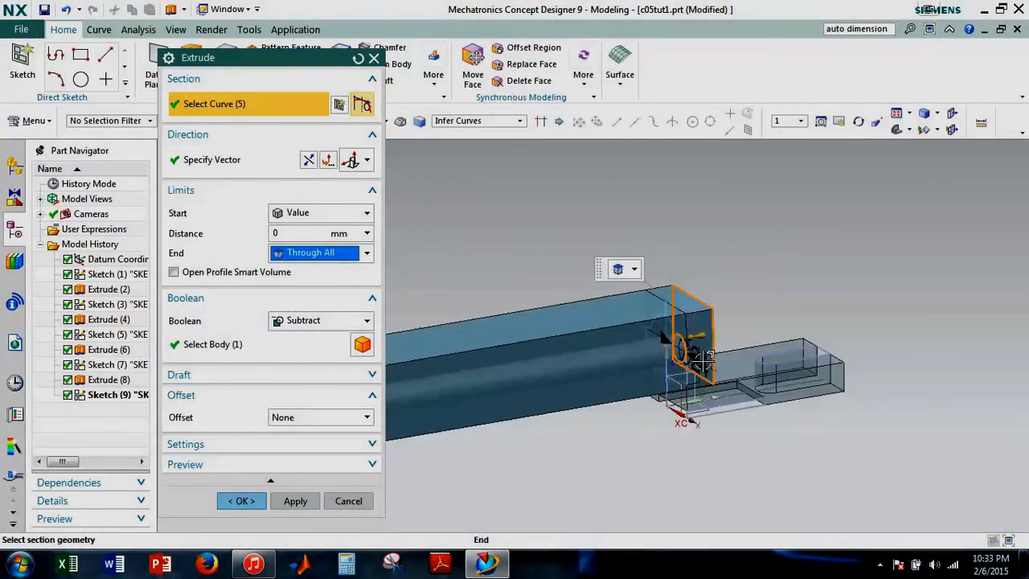
pyautogui.scroll(-3, 705, 349)
pyautogui.scroll(2, 815, 223)
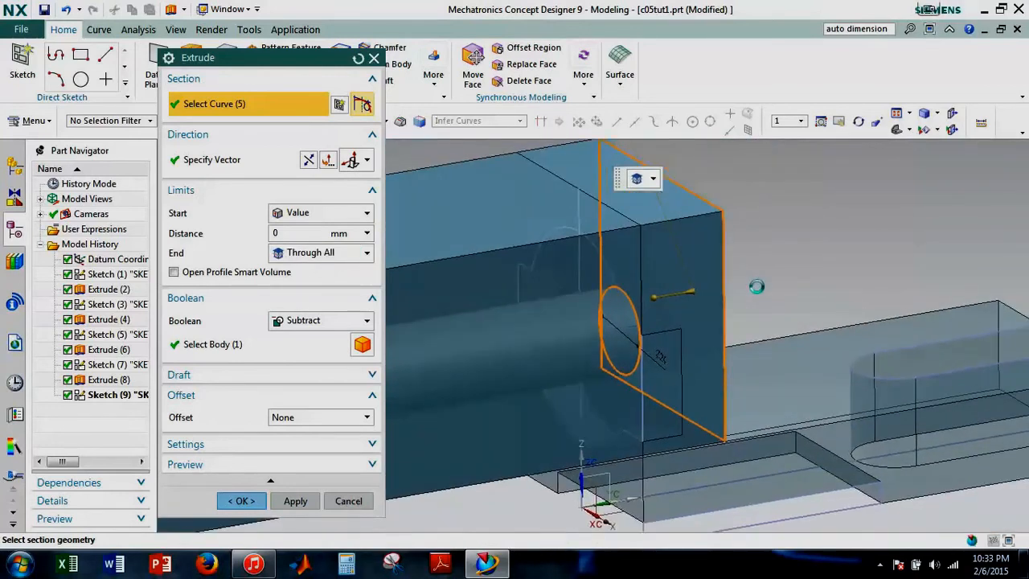
pyautogui.keyDown('shift'); pyautogui.moveTo(756, 286); pyautogui.dragTo(745, 298, button='middle'); pyautogui.keyUp('shift')
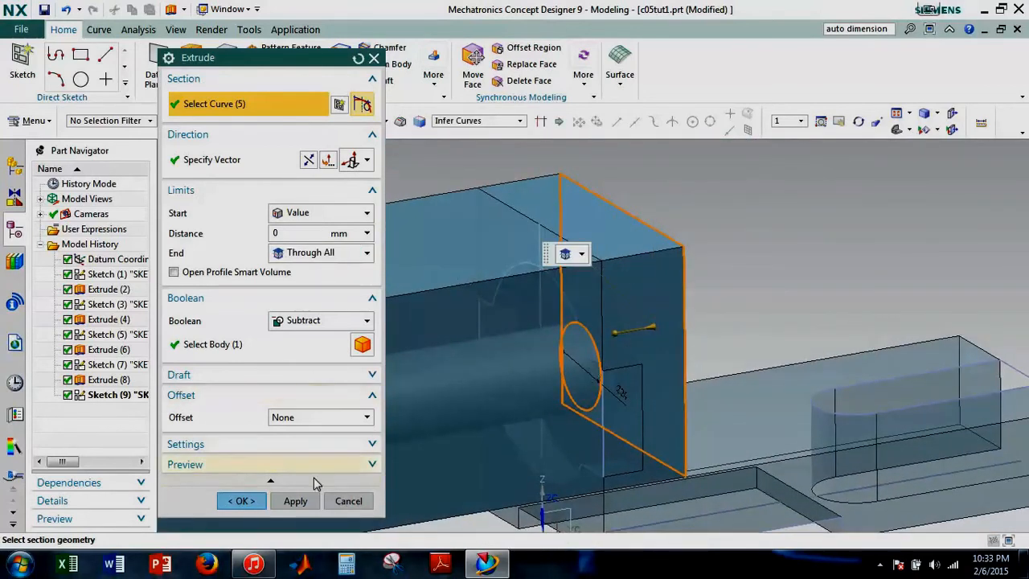
pyautogui.click(348, 501)
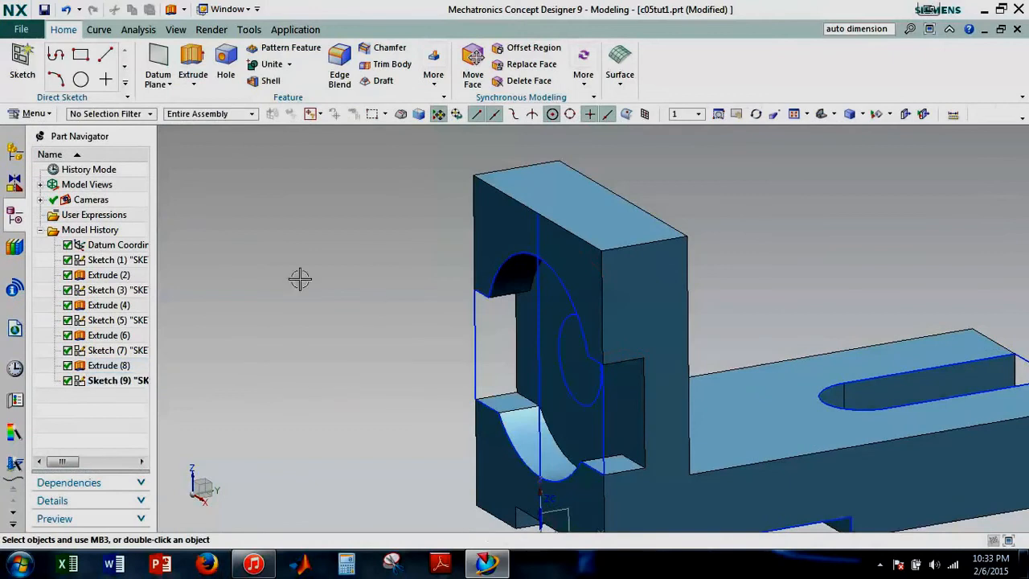
# Start a subtracting Extrude of the 24 mm circle, trying end distances of -13 and -15 mm to cut through the leg
pyautogui.click(563, 392)
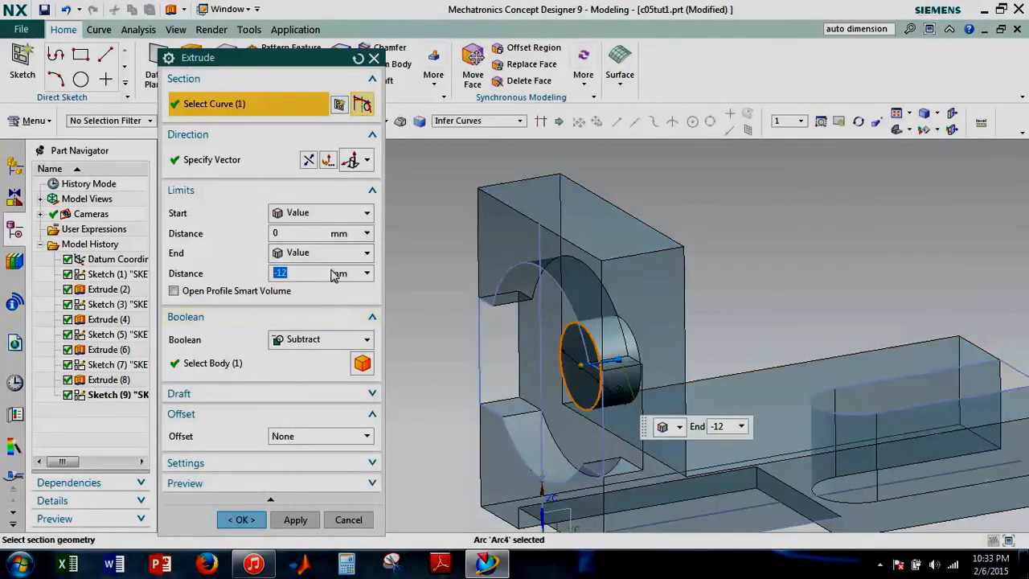
pyautogui.moveTo(651, 345); pyautogui.dragTo(621, 333, button='middle')
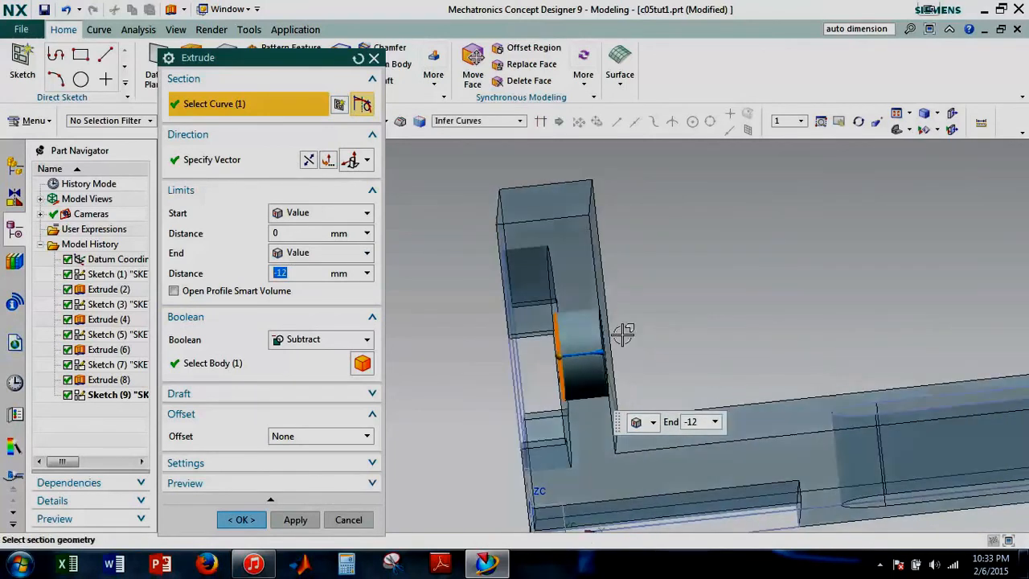
pyautogui.press('F8')
pyautogui.scroll(3, 616, 328)
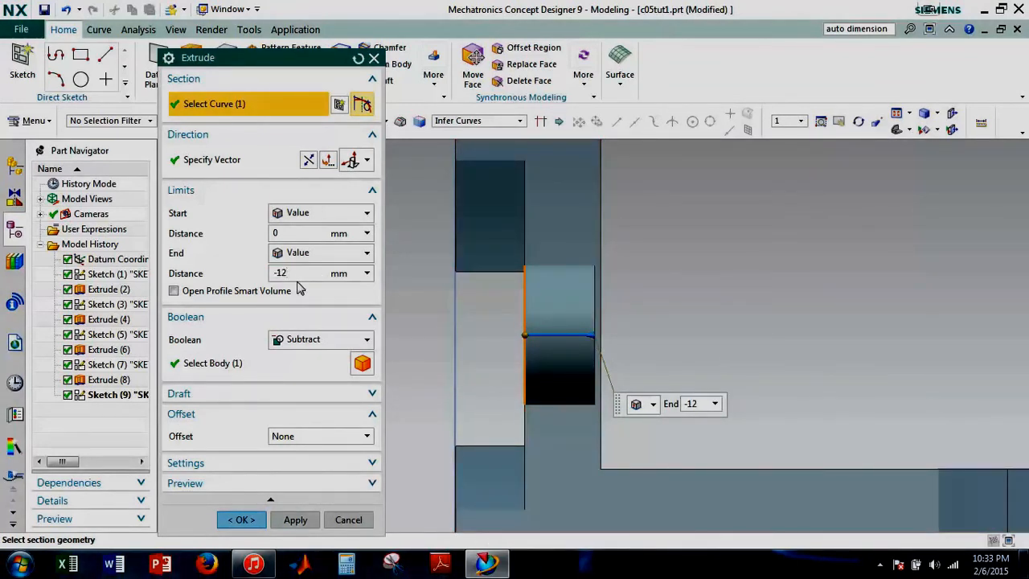
pyautogui.click(293, 233)
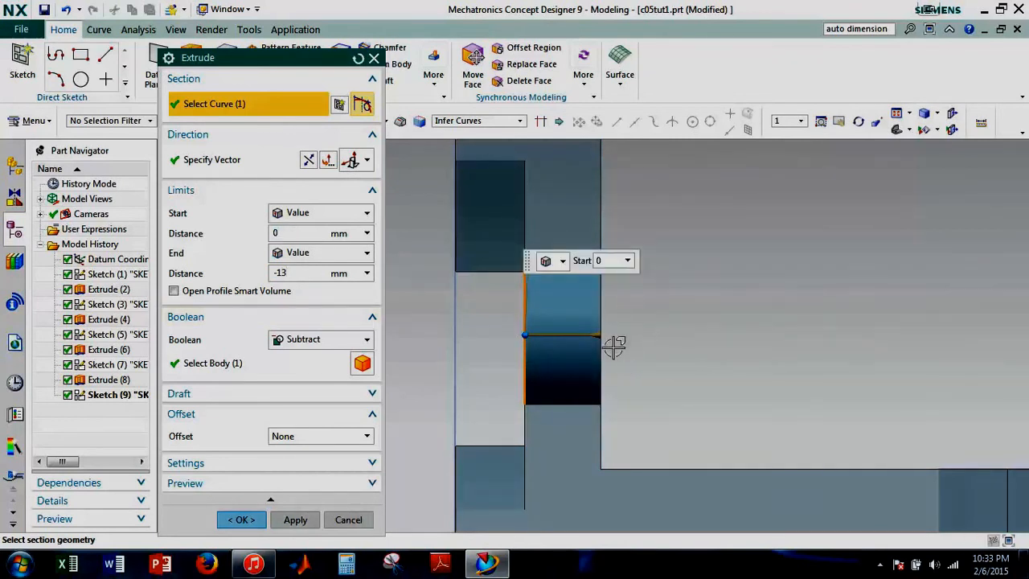
pyautogui.click(307, 274)
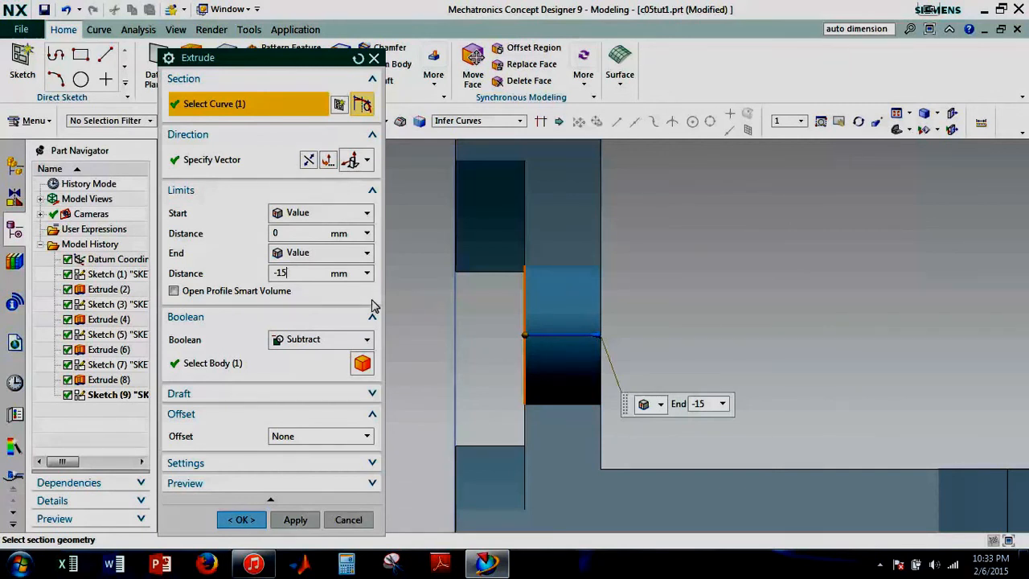
# Set the extrude's end limit to Through All and pick the vertical leg's flat face opposite the recess
pyautogui.click(330, 254)
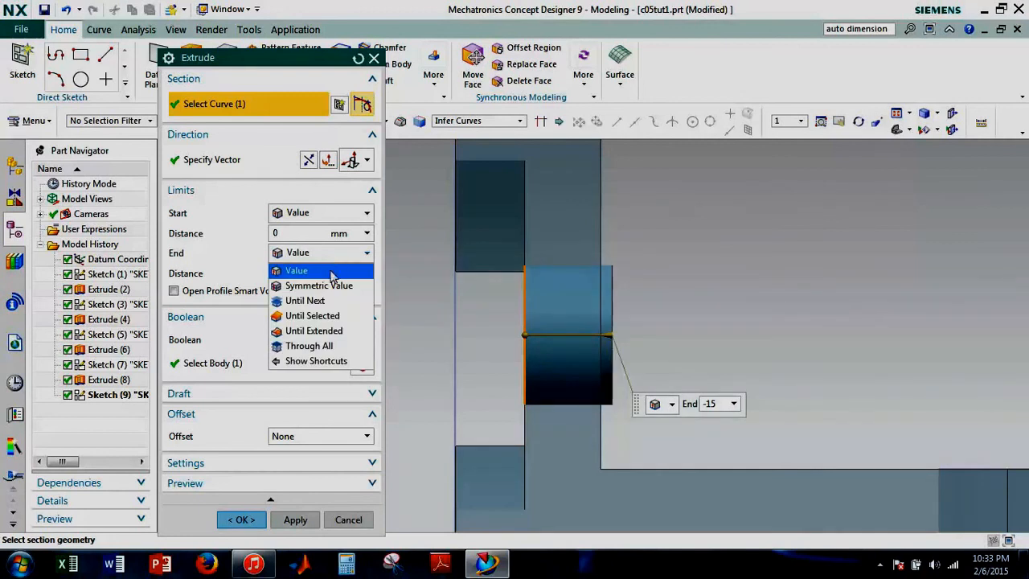
pyautogui.click(339, 348)
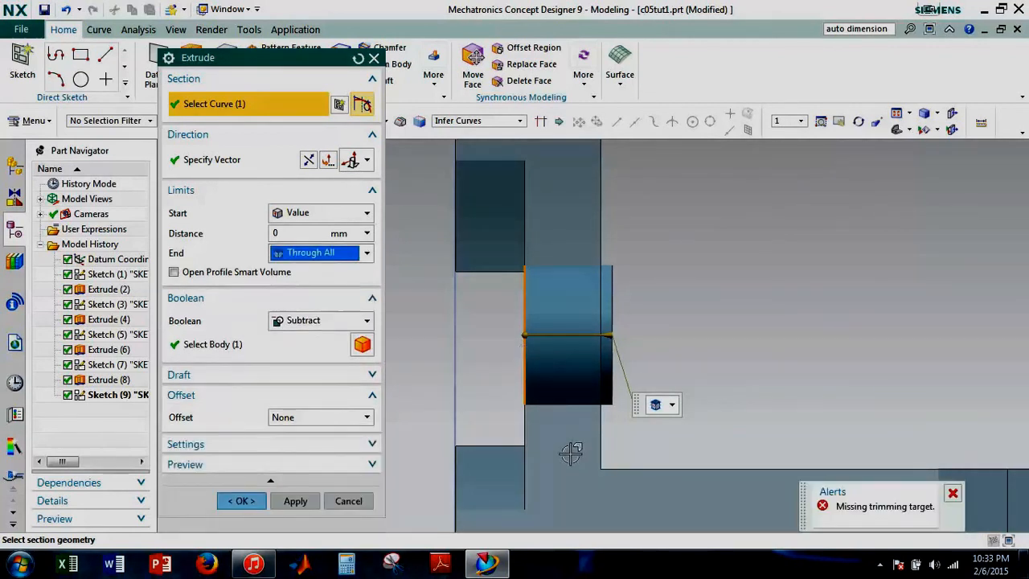
pyautogui.moveTo(711, 355)
pyautogui.mouseDown(button='middle')
pyautogui.moveTo(699, 354)
pyautogui.moveTo(700, 342)
pyautogui.mouseUp(button='middle')
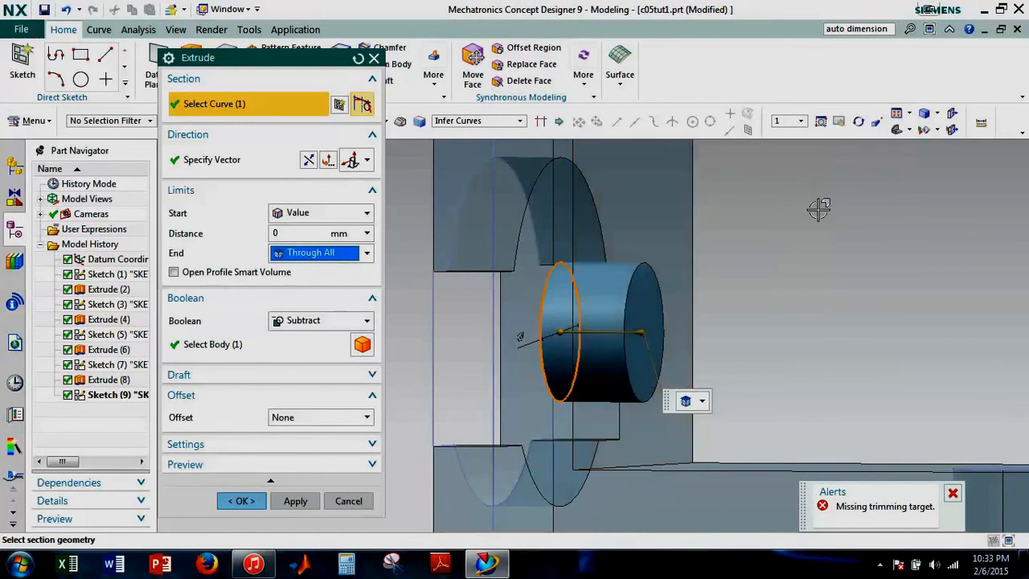
pyautogui.click(677, 215)
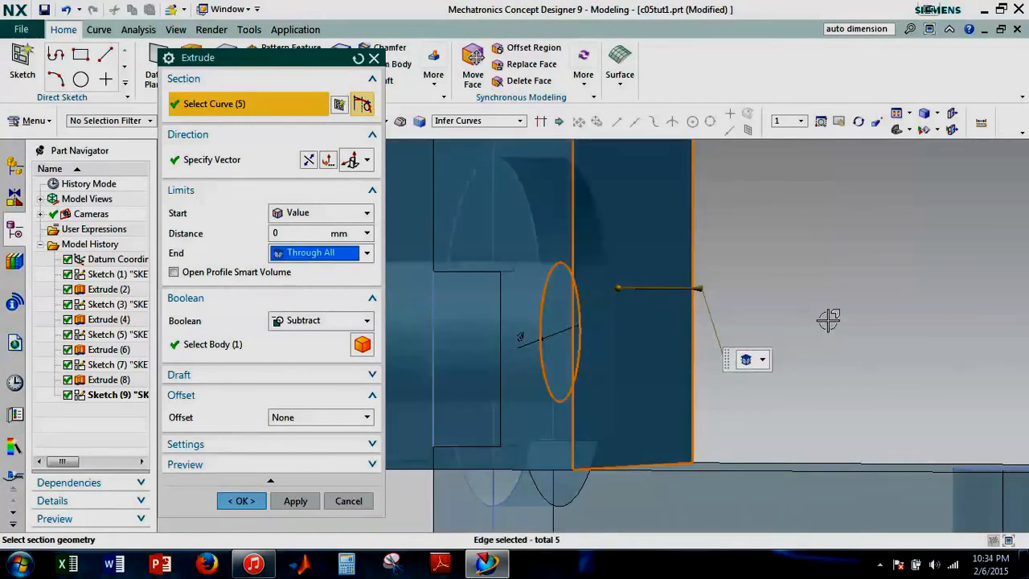
pyautogui.moveTo(829, 320); pyautogui.dragTo(846, 317, button='middle')
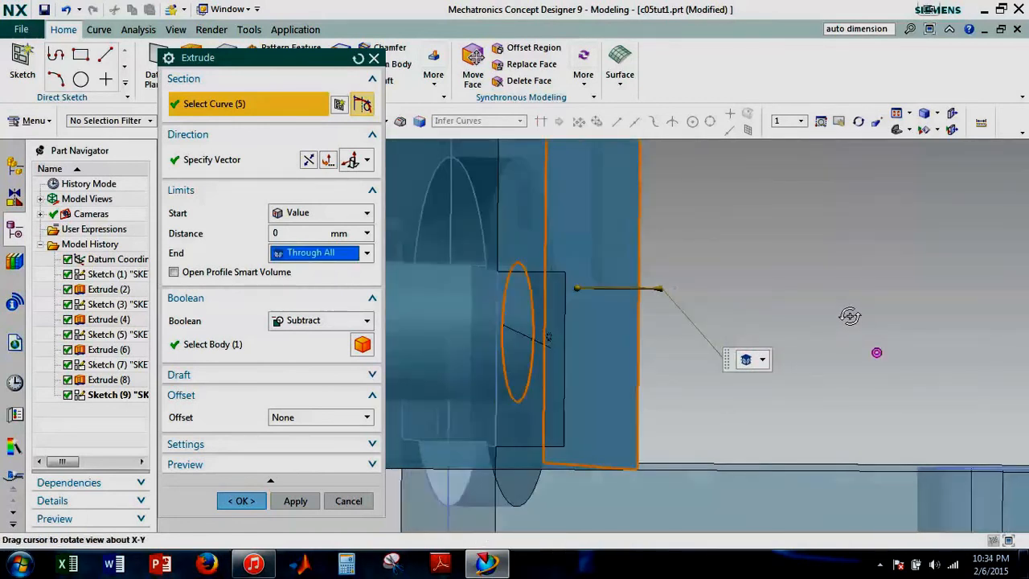
# Reverse the extrude direction and deselect the leg face's edges, keeping only the circle as the section
pyautogui.doubleClick(662, 288)
pyautogui.scroll(-6, 750, 339)
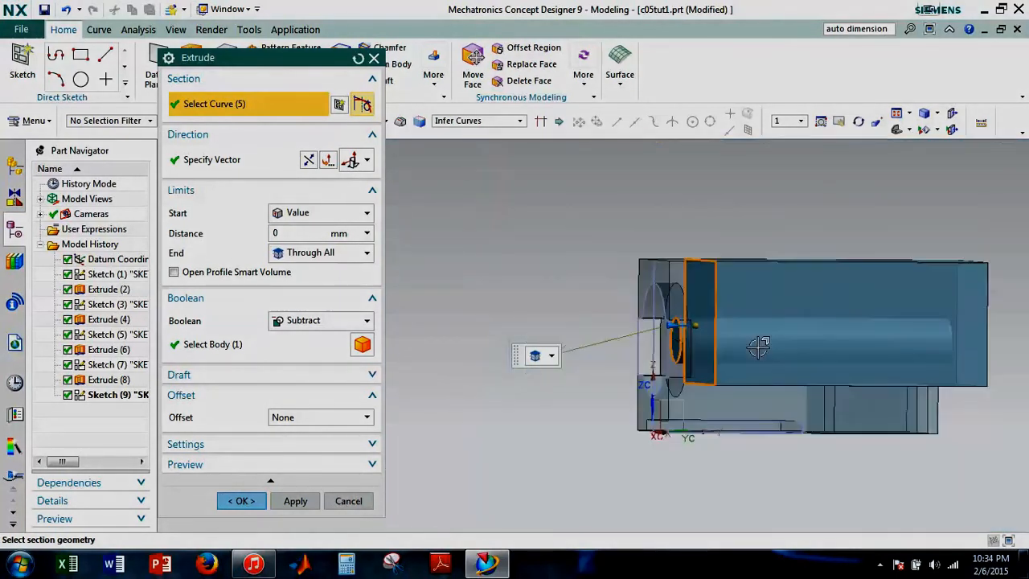
pyautogui.keyDown('shift'); pyautogui.moveTo(810, 336); pyautogui.dragTo(617, 406, button='middle'); pyautogui.keyUp('shift')
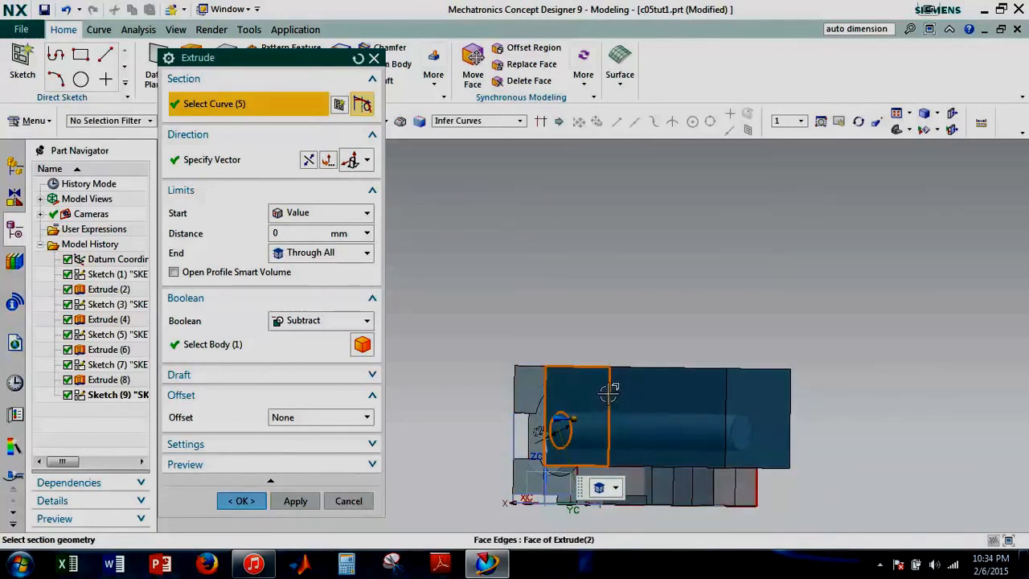
pyautogui.scroll(5, 550, 382)
pyautogui.keyDown('shift'); pyautogui.click(547, 361); pyautogui.keyUp('shift')
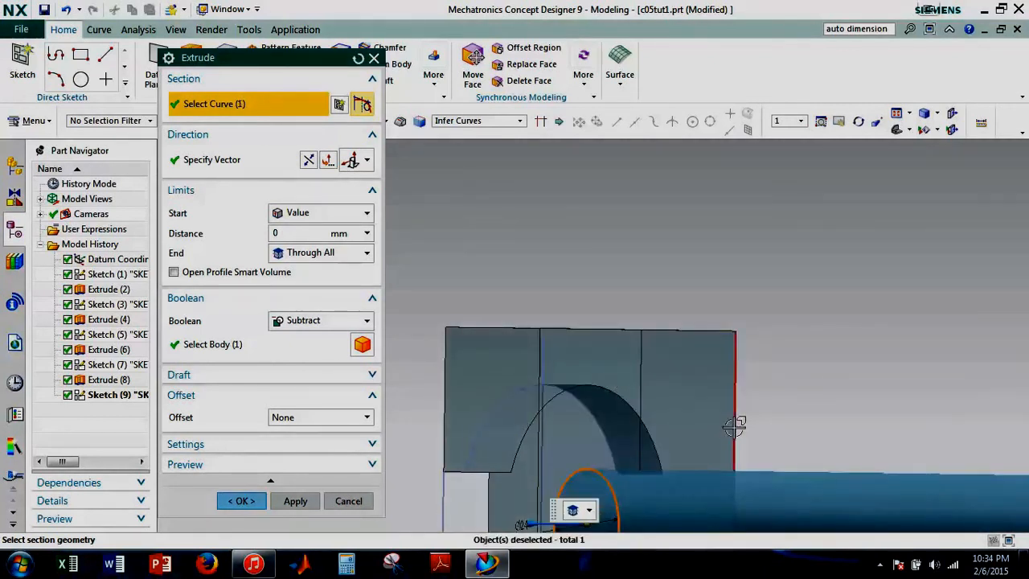
pyautogui.scroll(-6, 734, 425)
pyautogui.moveTo(822, 424); pyautogui.dragTo(734, 438, button='middle')
pyautogui.scroll(4, 730, 442)
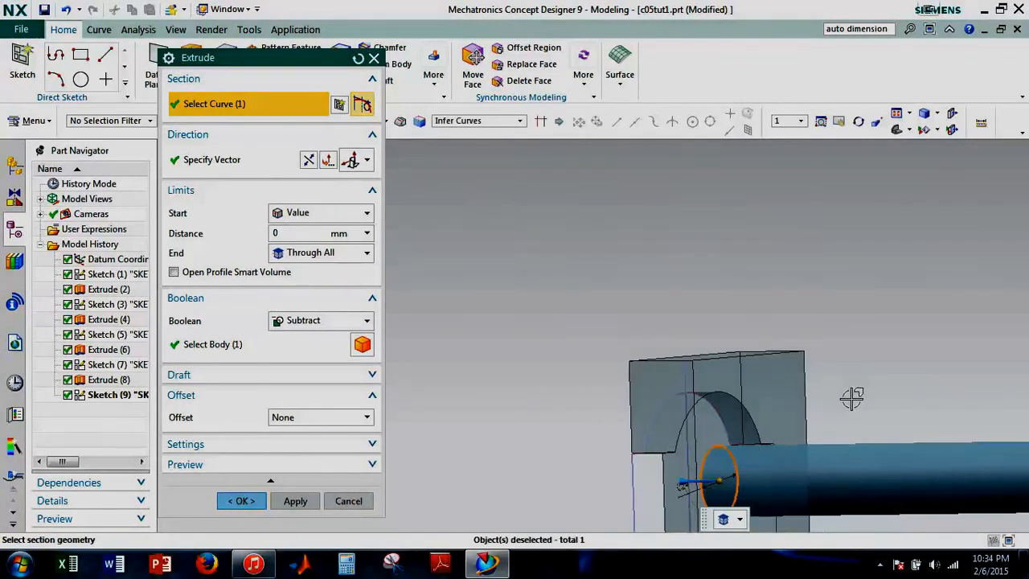
pyautogui.keyDown('shift'); pyautogui.moveTo(852, 399); pyautogui.dragTo(698, 292, button='middle'); pyautogui.keyUp('shift')
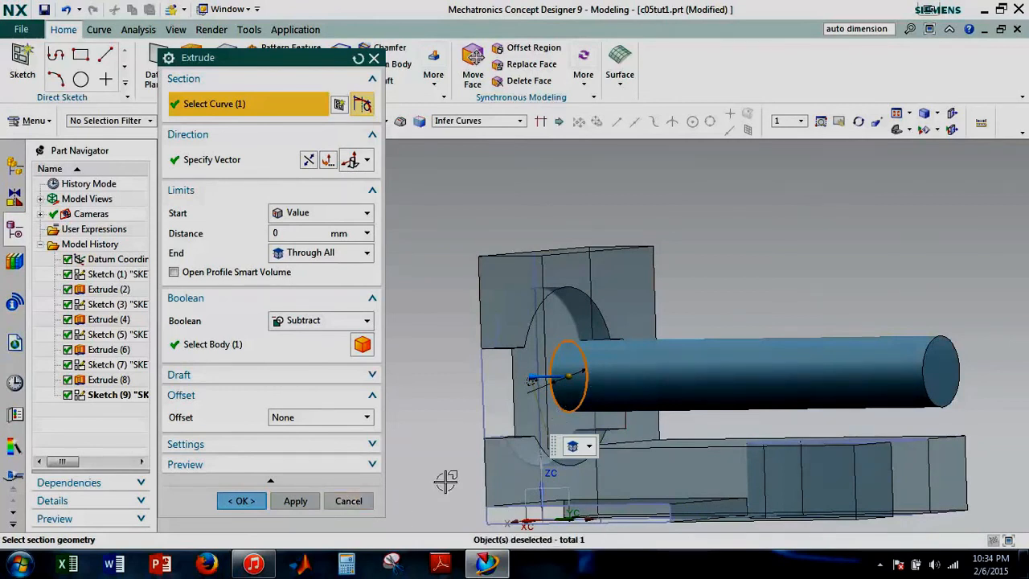
pyautogui.click(316, 256)
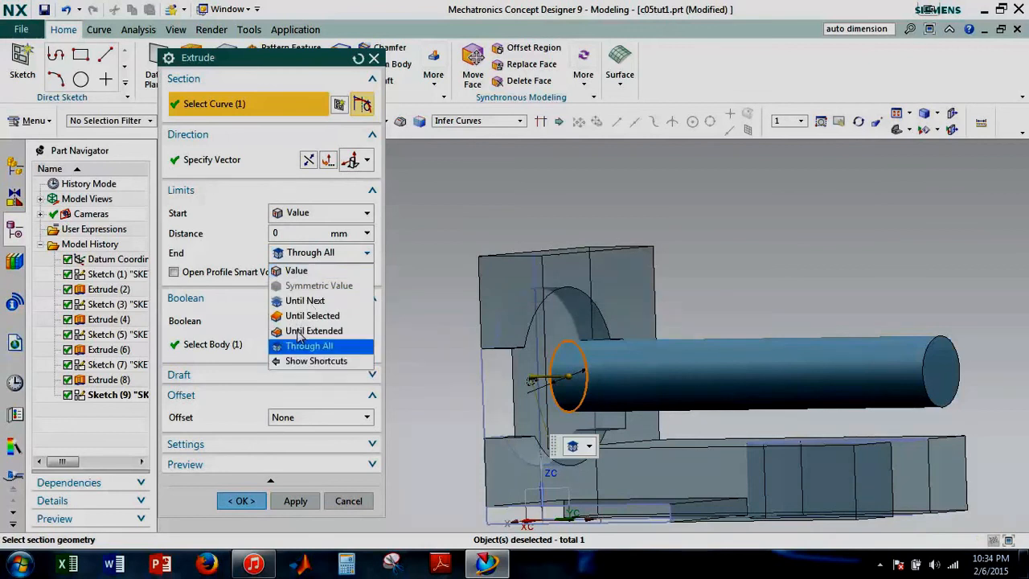
pyautogui.click(348, 501)
pyautogui.click(348, 501)
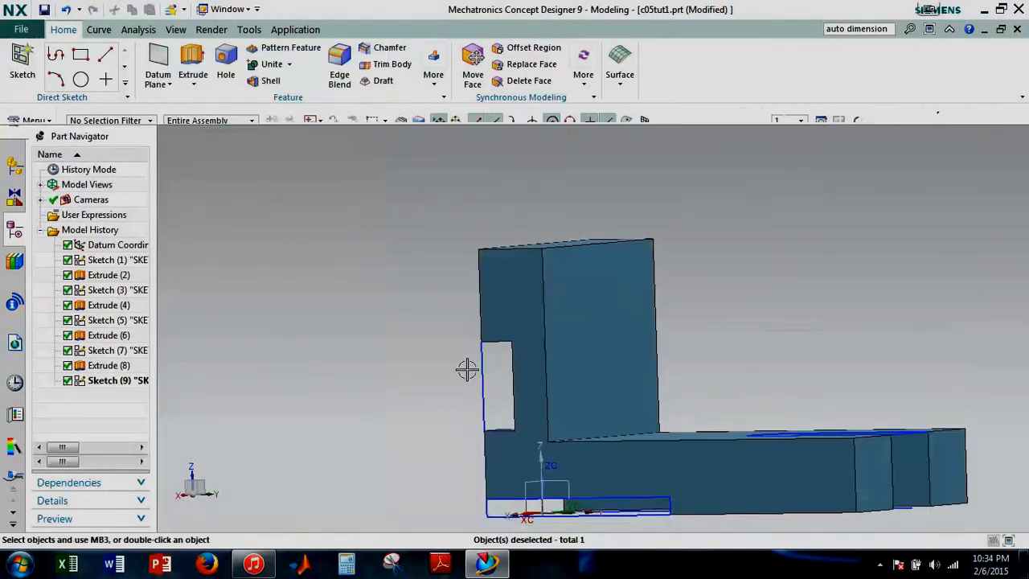
# Start a subtracting Extrude of the 24 mm circle on the recess floor with the end limit set to Through All
pyautogui.moveTo(467, 369); pyautogui.dragTo(591, 415, button='middle')
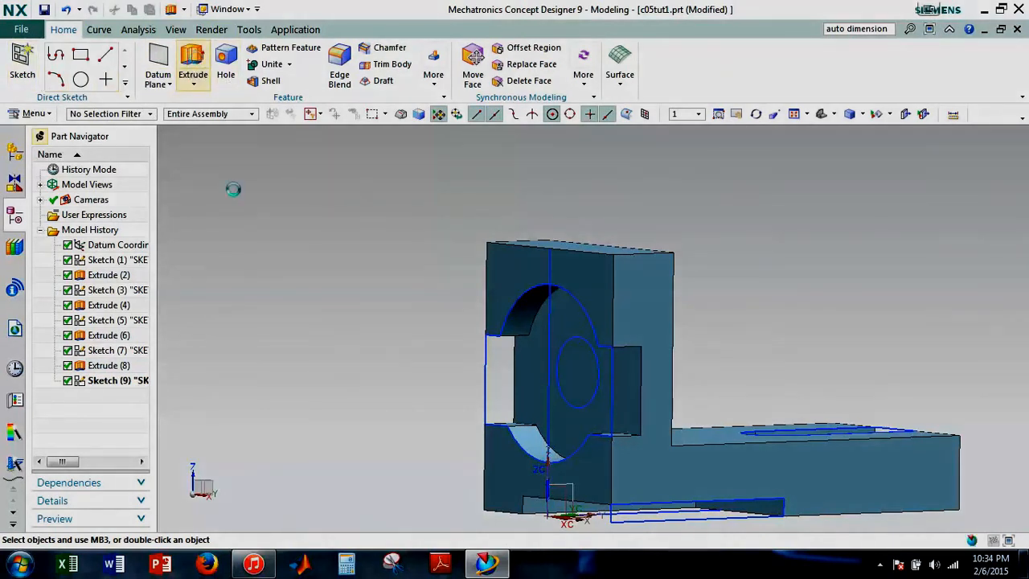
pyautogui.click(589, 370)
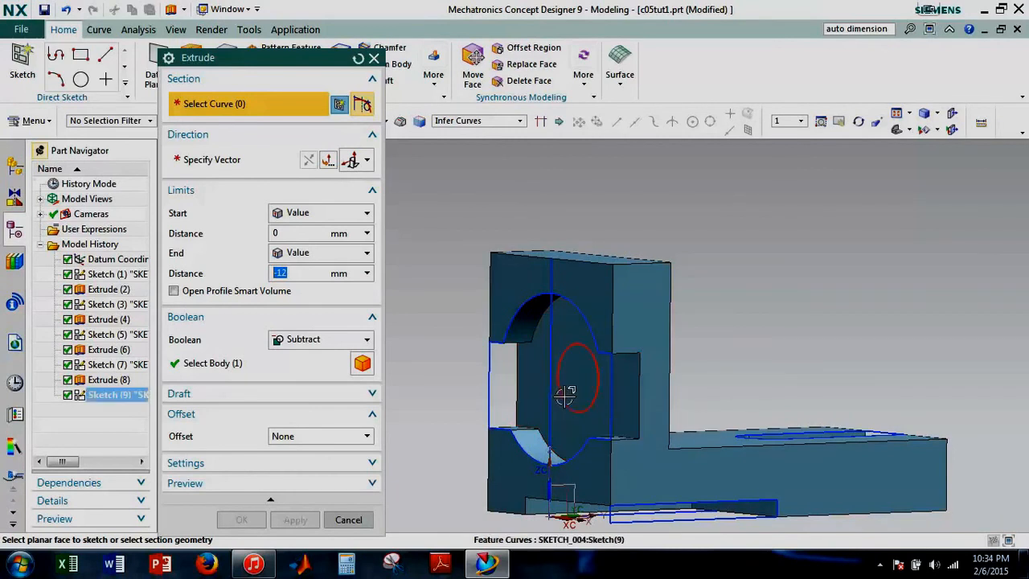
pyautogui.click(566, 395)
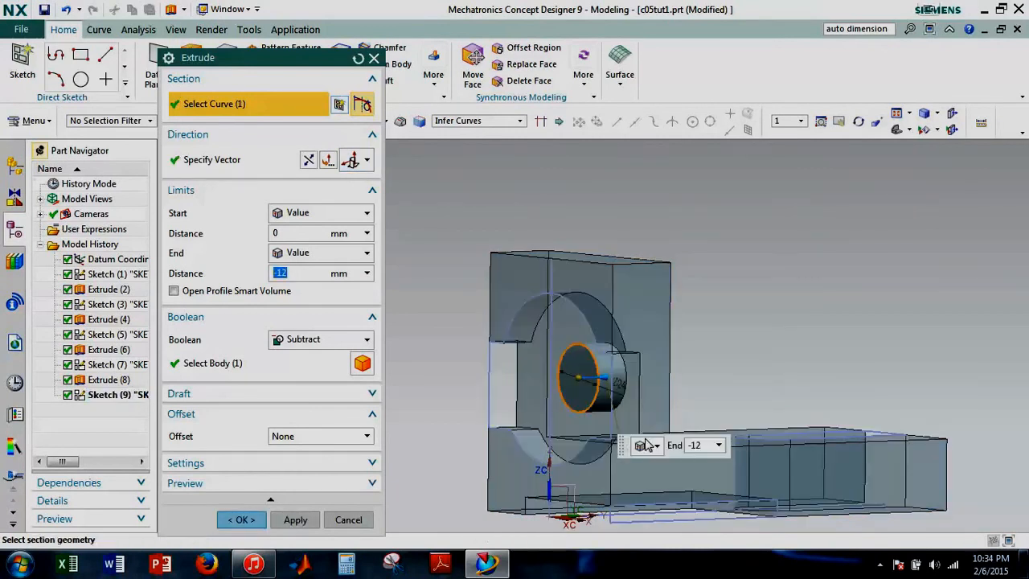
pyautogui.click(318, 255)
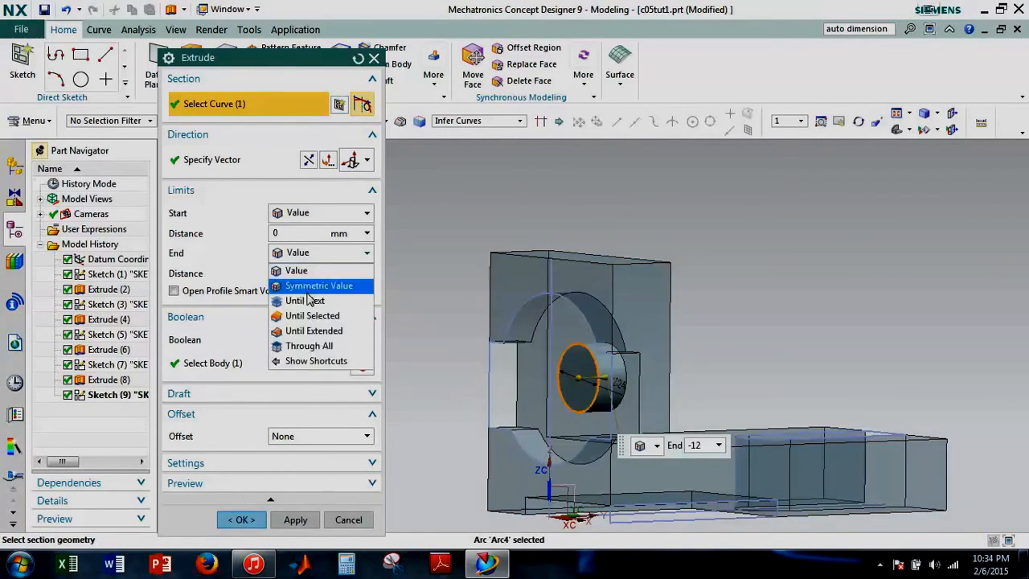
pyautogui.click(306, 333)
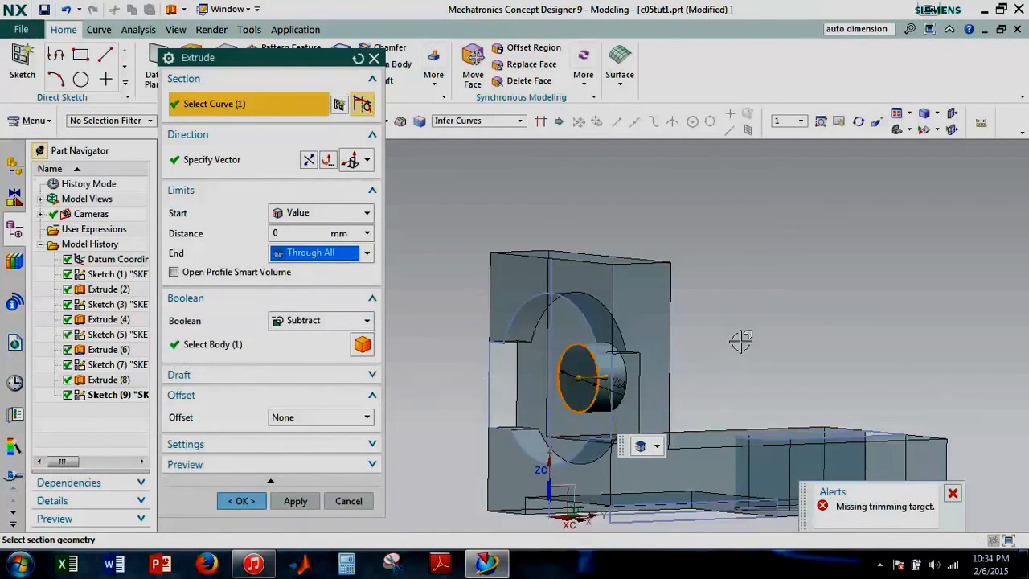
# Flip the extrude direction as needed to cut the hole through the vertical leg, and complete the Extrude
pyautogui.moveTo(740, 341)
pyautogui.mouseDown(button='middle')
pyautogui.moveTo(689, 340)
pyautogui.moveTo(747, 342)
pyautogui.moveTo(709, 363)
pyautogui.mouseUp(button='middle')
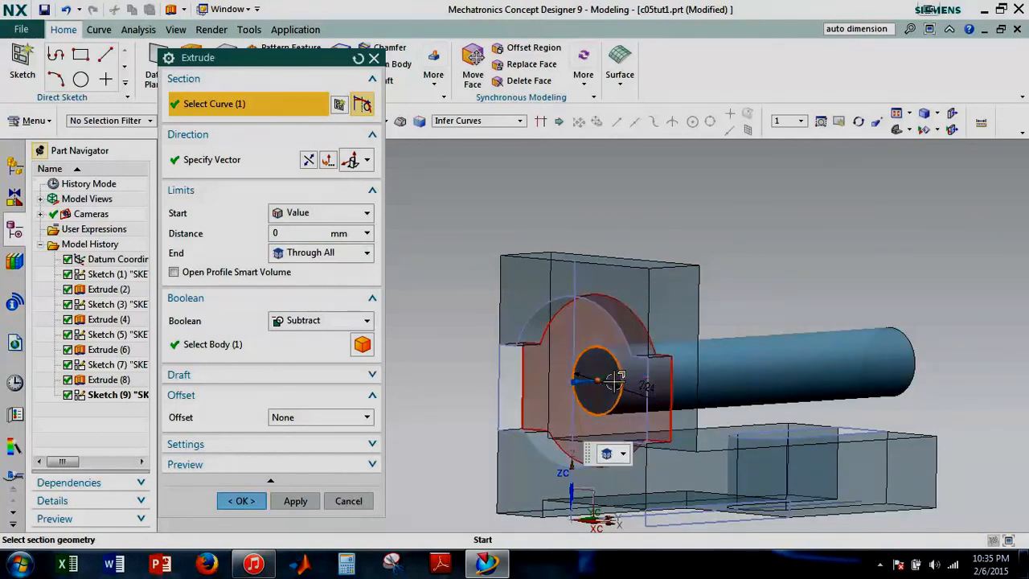
pyautogui.scroll(3, 616, 377)
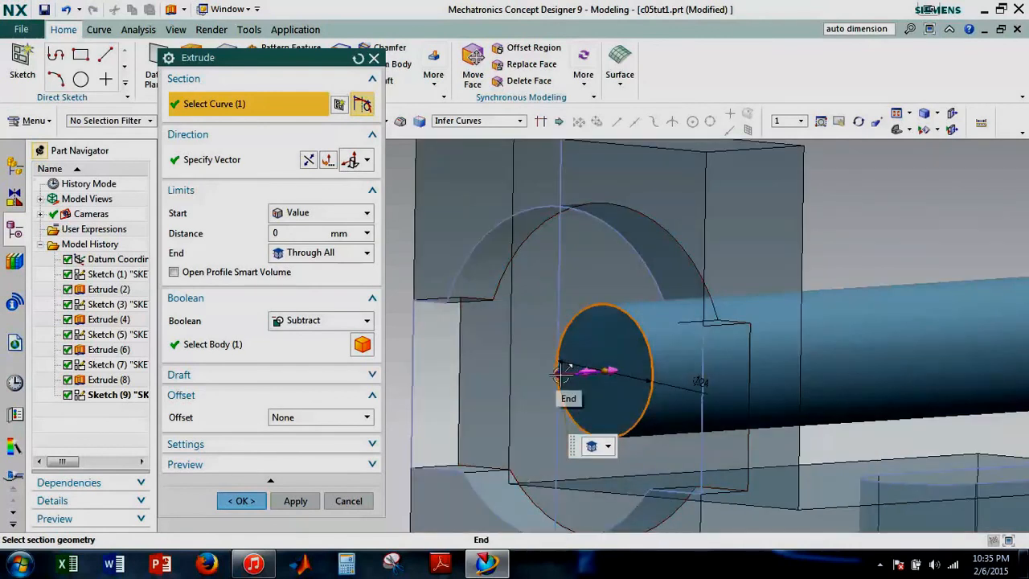
pyautogui.doubleClick(563, 372)
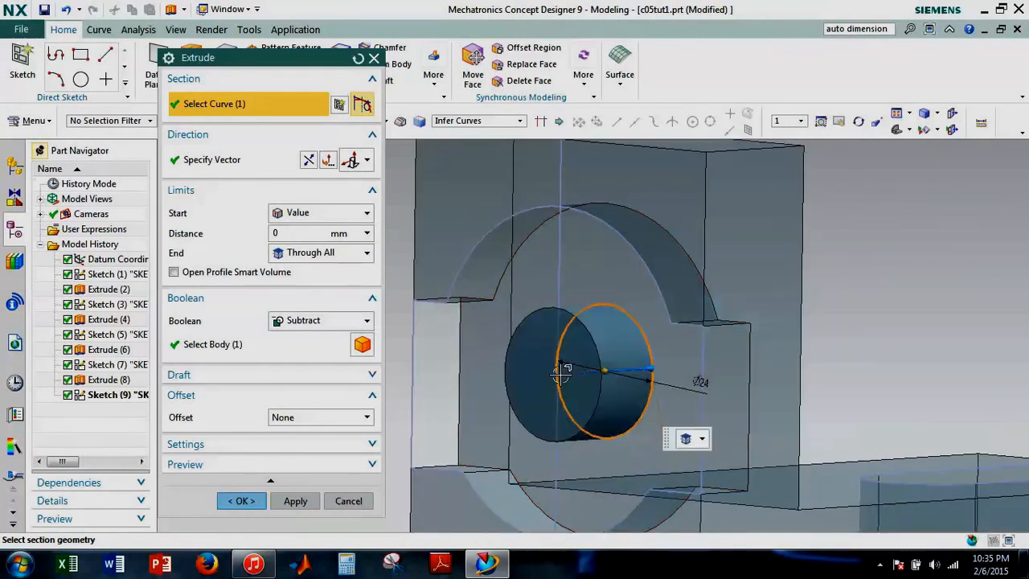
pyautogui.doubleClick(649, 369)
pyautogui.scroll(-5, 792, 392)
pyautogui.moveTo(792, 392)
pyautogui.mouseDown(button='middle')
pyautogui.moveTo(816, 333)
pyautogui.moveTo(792, 338)
pyautogui.moveTo(725, 409)
pyautogui.moveTo(776, 392)
pyautogui.mouseUp(button='middle')
pyautogui.scroll(3, 725, 408)
pyautogui.scroll(-4, 747, 404)
pyautogui.click(266, 504)
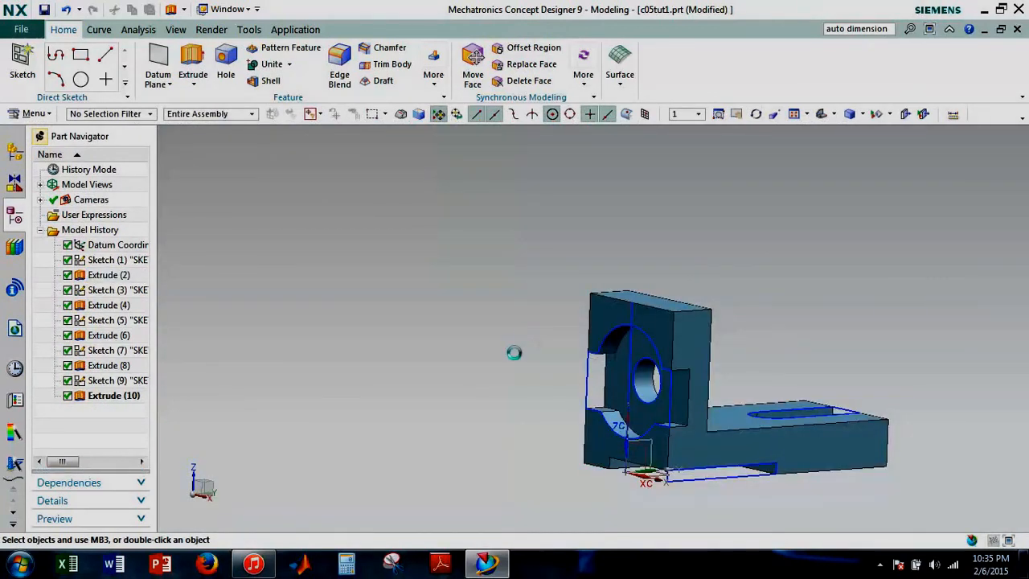
# Hide all objects, show only the bodies, and orient the part to the home trimetric view
pyautogui.hotkey('ctrl', 'w')
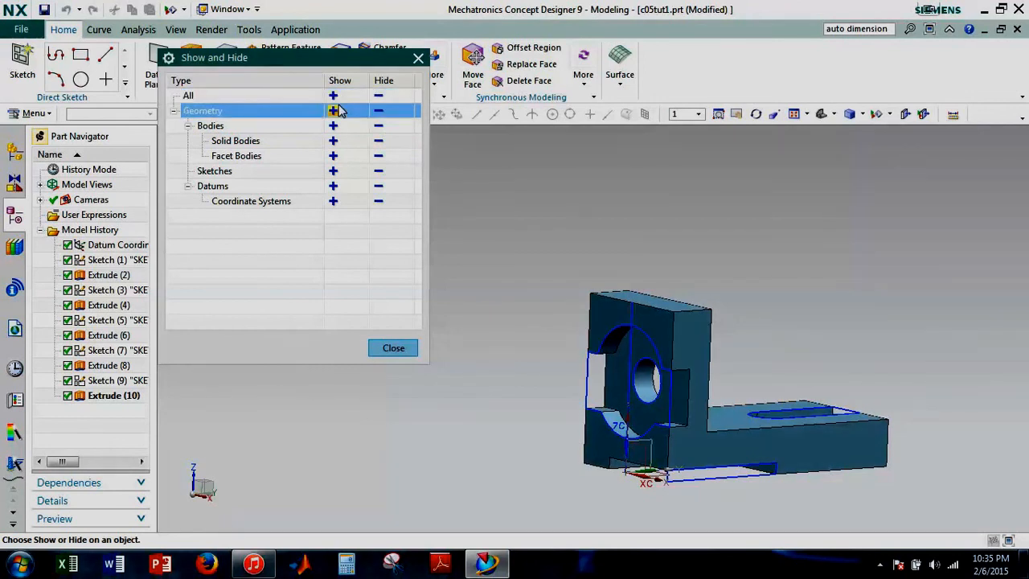
pyautogui.click(378, 96)
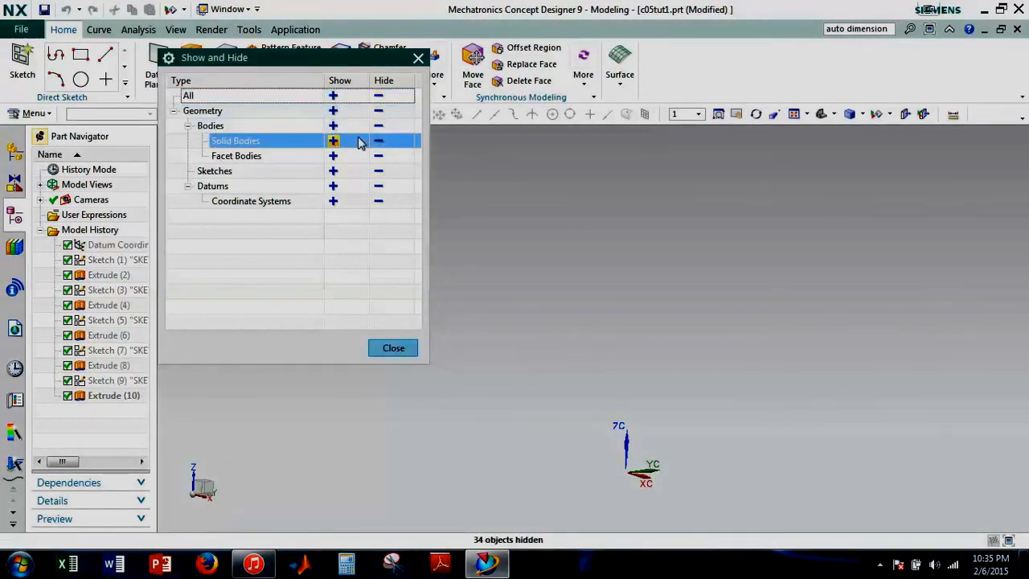
pyautogui.click(333, 126)
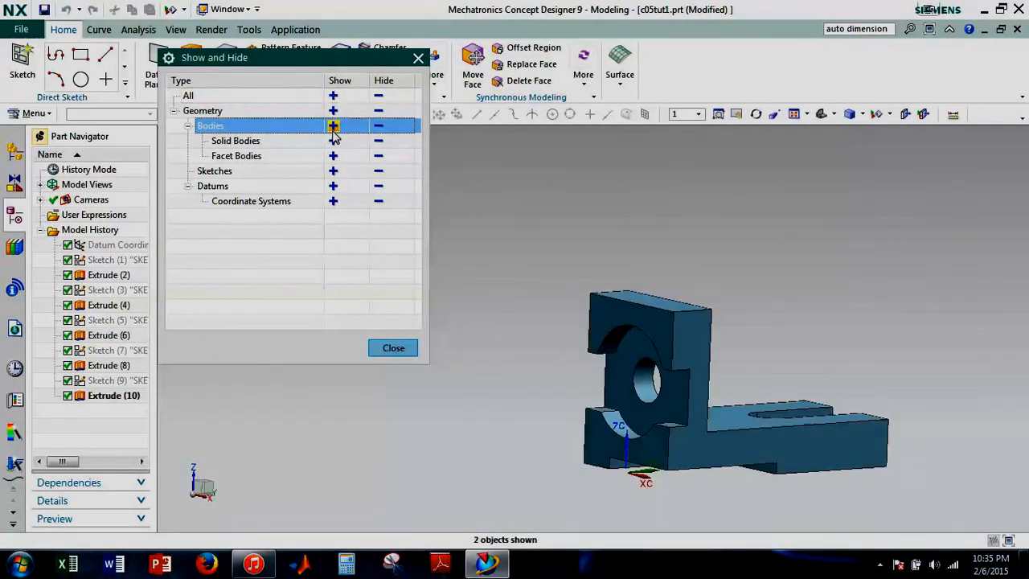
pyautogui.click(393, 348)
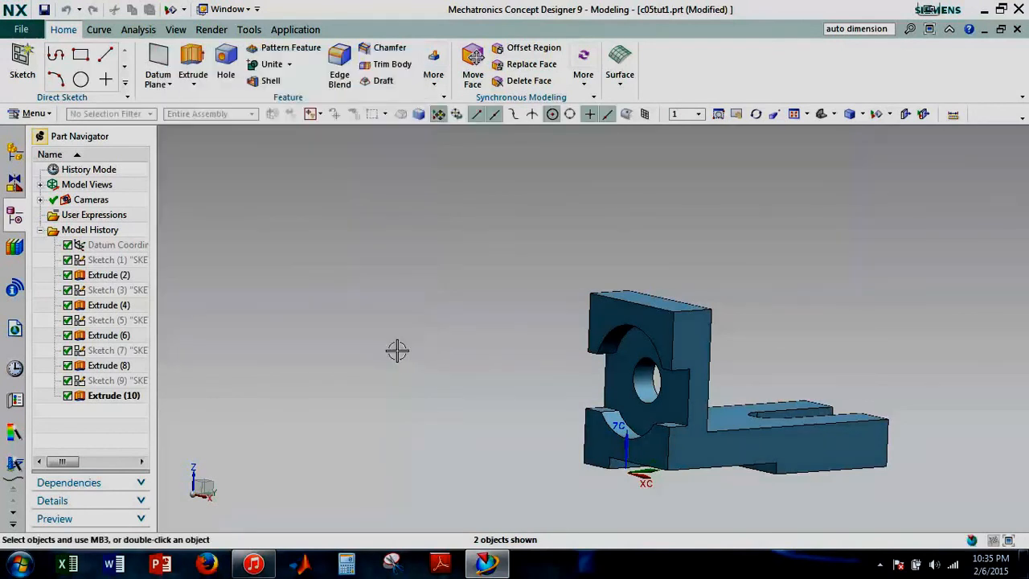
pyautogui.press('Home')
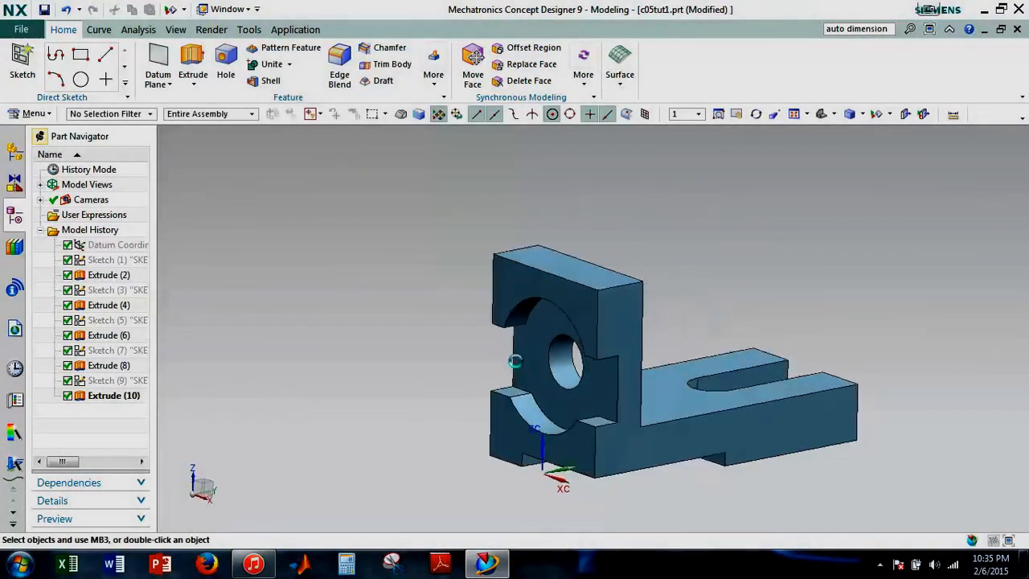